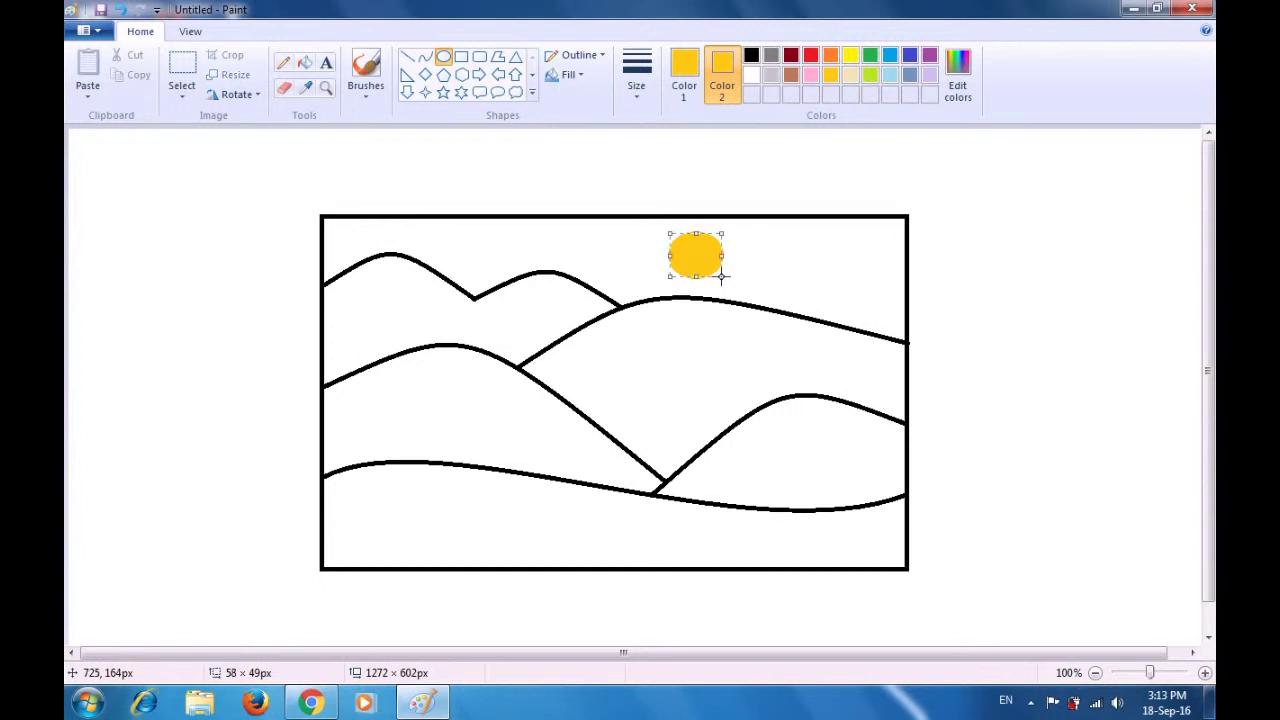
Commit the yellow sun, set Color 1 to light blue, and select the Line shape.
click(750, 272)
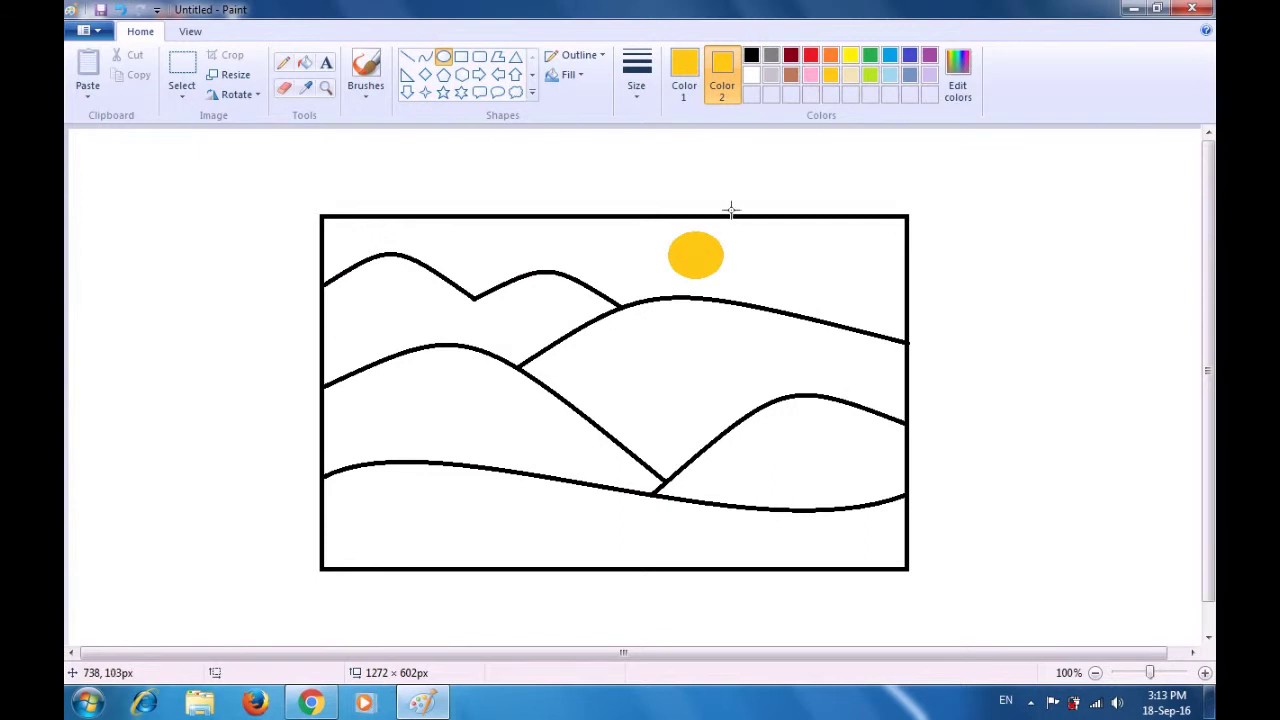
click(692, 82)
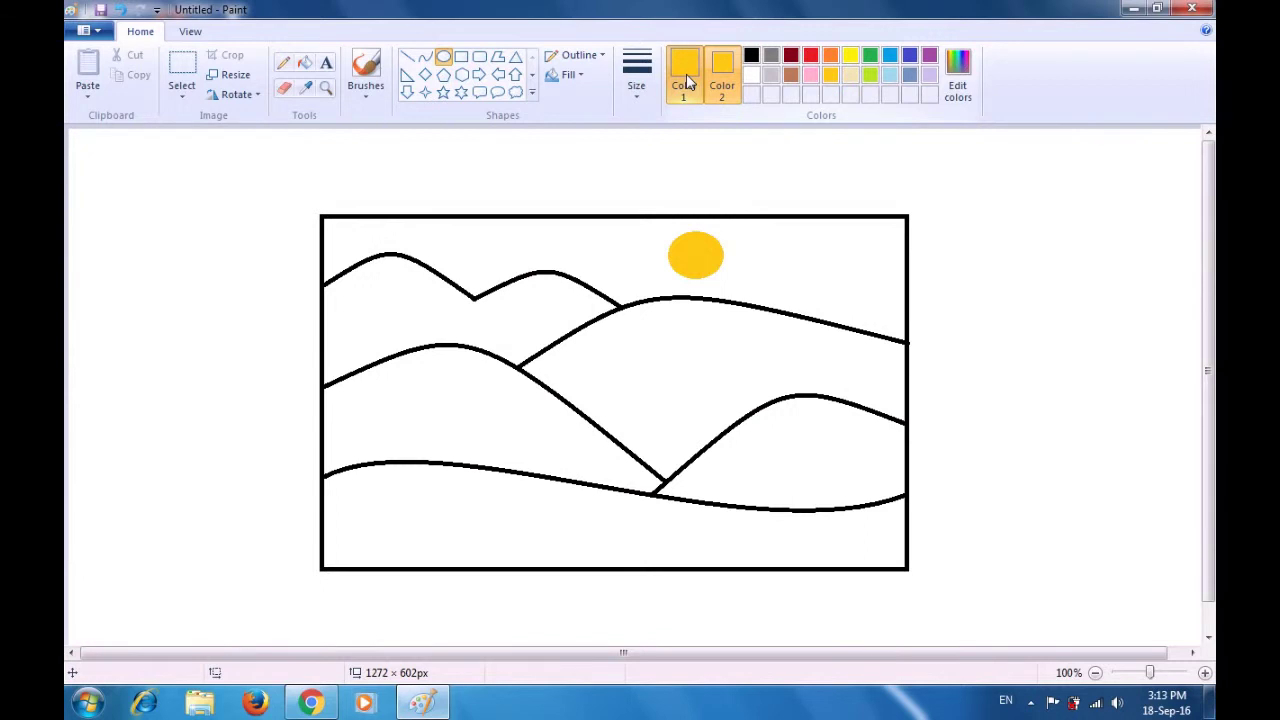
click(889, 56)
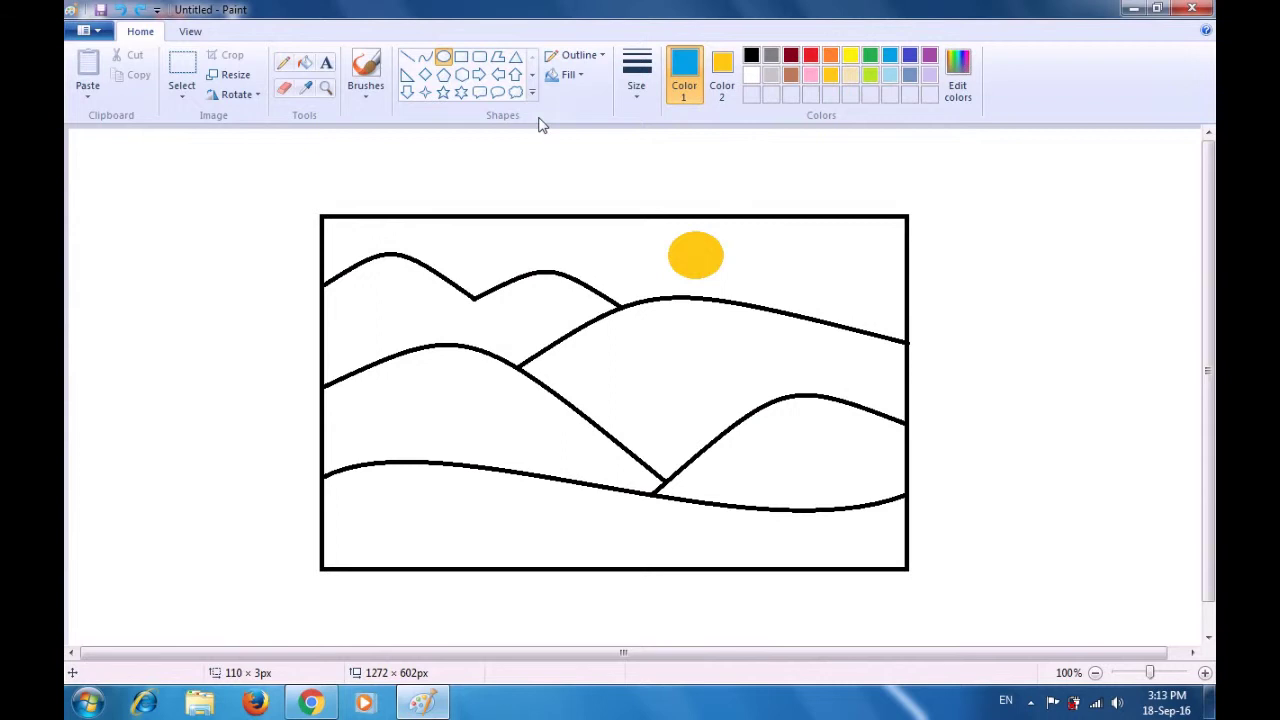
click(409, 59)
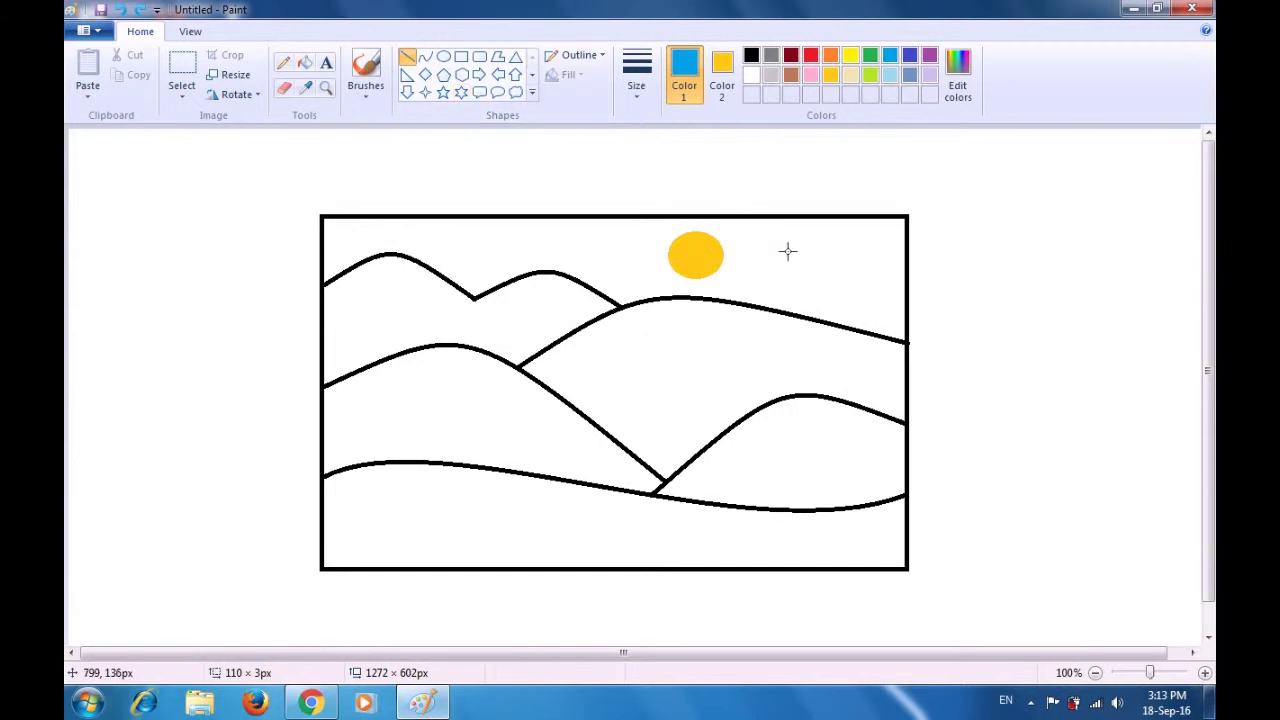
Draw seven light-blue streaks: three right of the sun, two left of it, two top-left.
drag(790, 241, 887, 240)
click(986, 217)
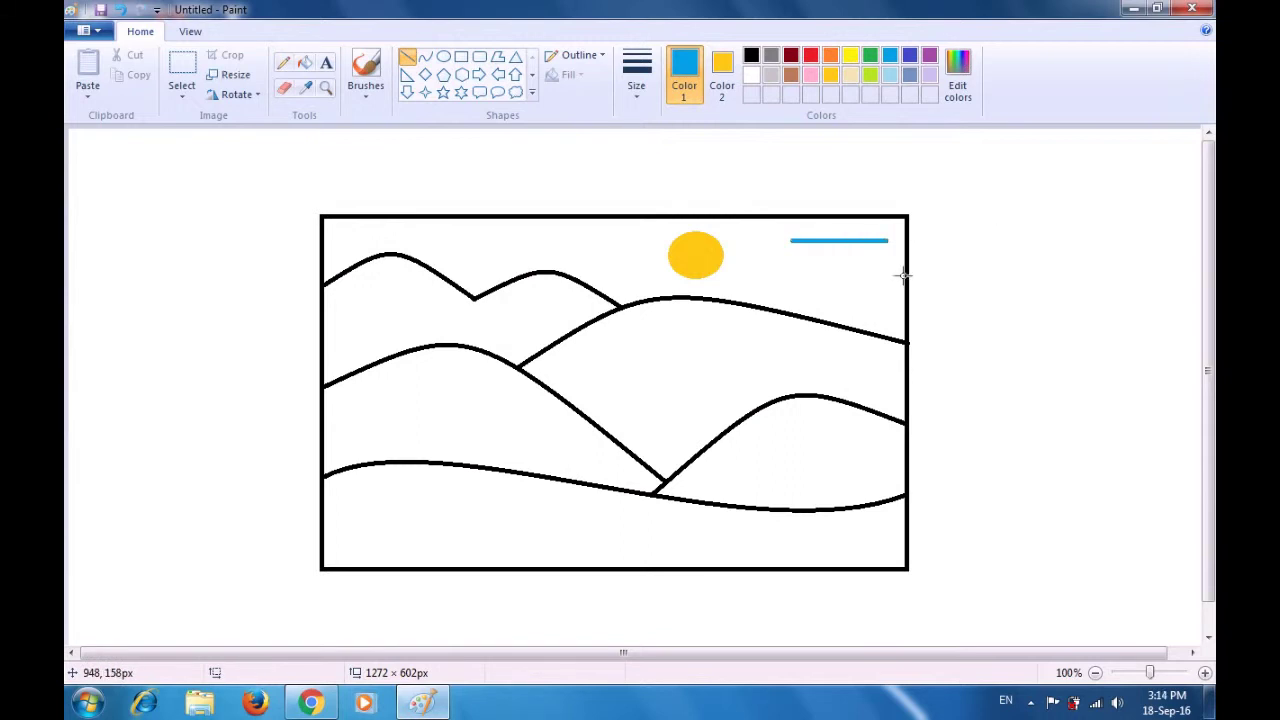
drag(793, 254, 897, 287)
click(993, 259)
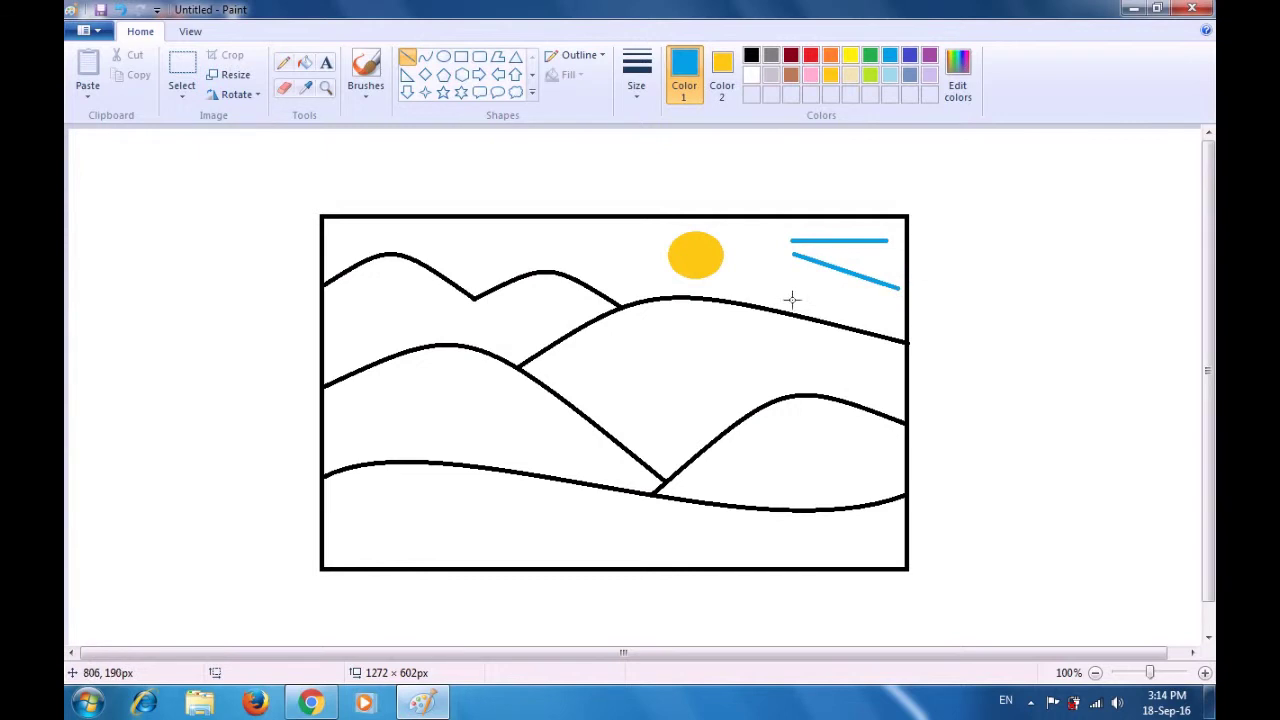
drag(775, 290, 880, 307)
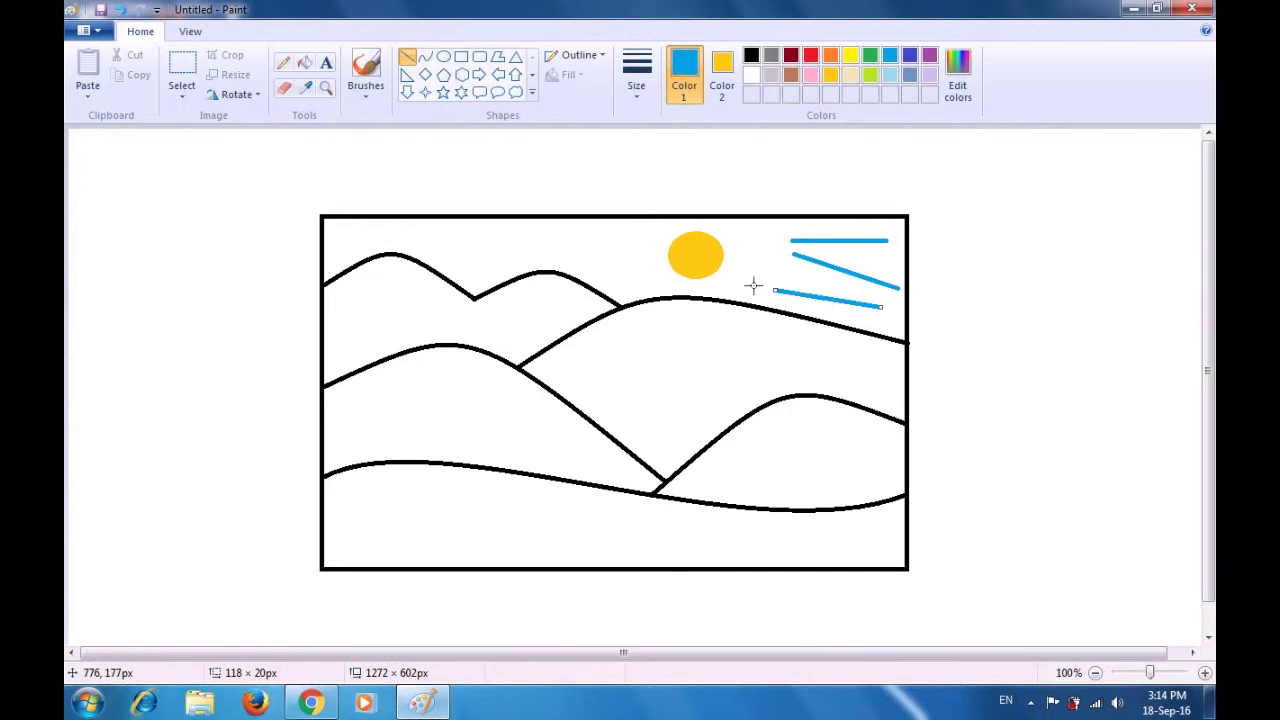
drag(606, 233, 666, 238)
drag(579, 255, 671, 272)
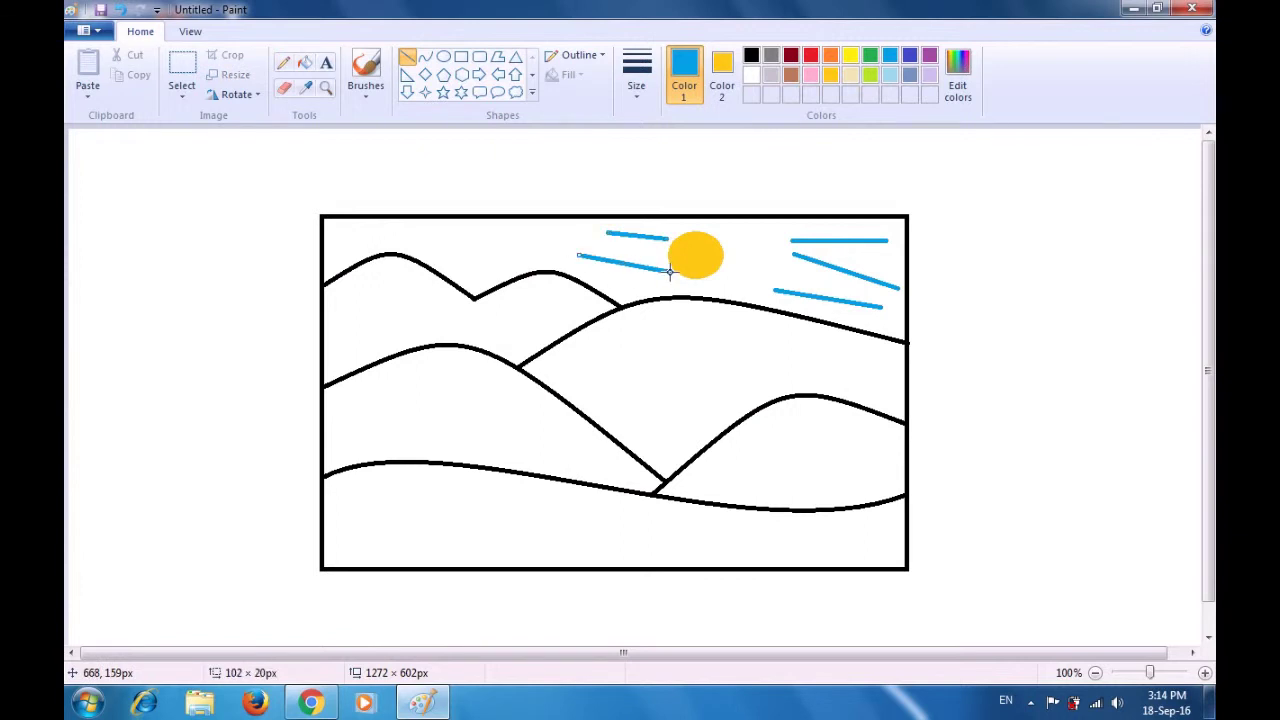
drag(366, 229, 505, 228)
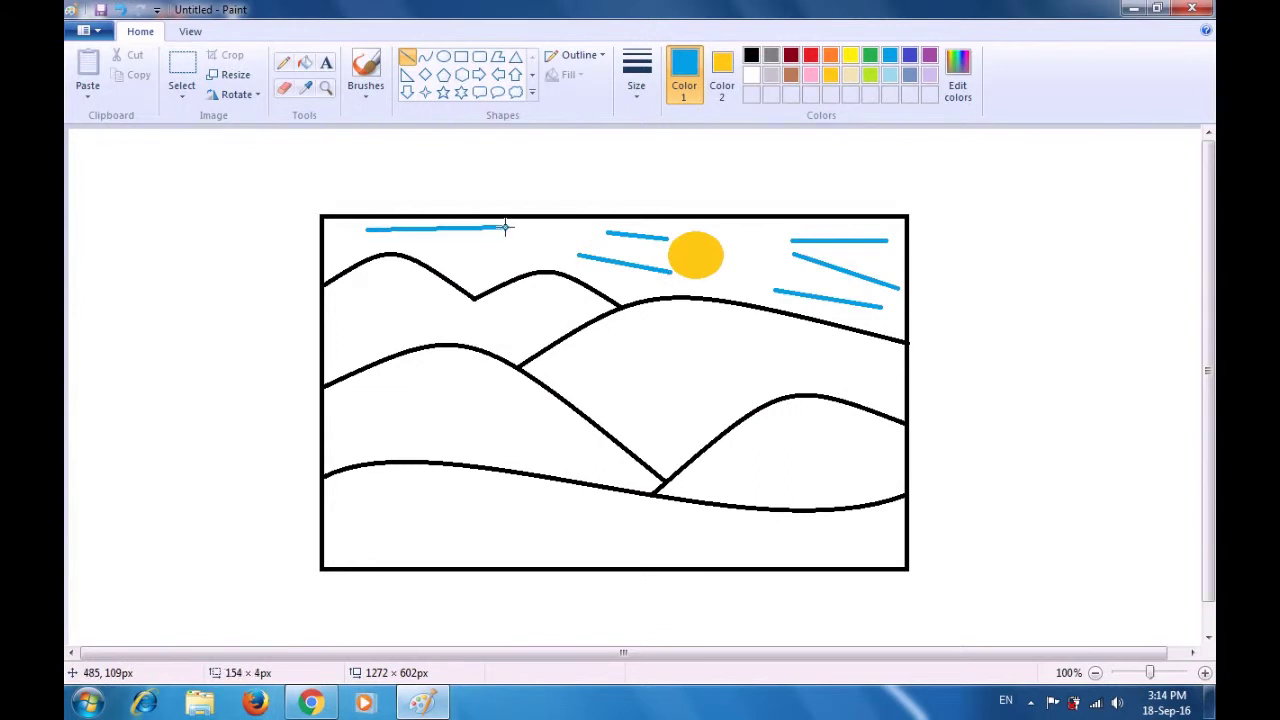
drag(424, 248, 530, 249)
click(714, 185)
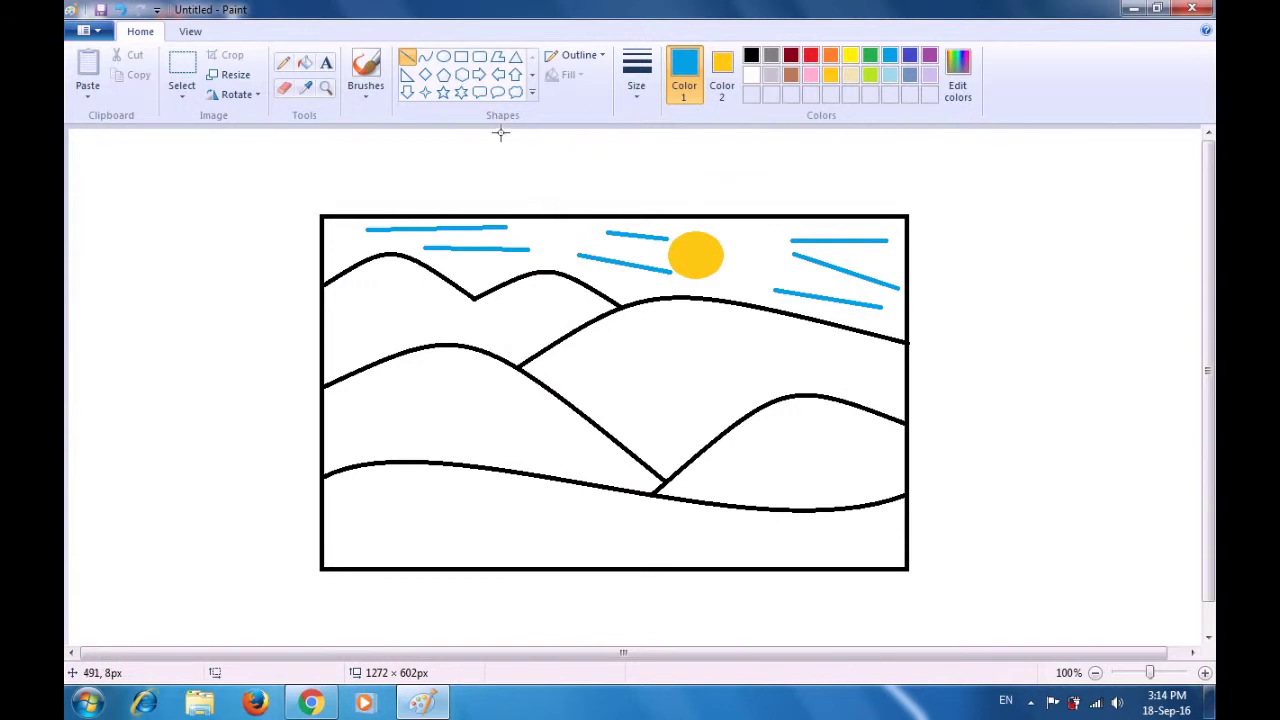
Bucket-fill the ground brown and the lower right hill red.
click(305, 65)
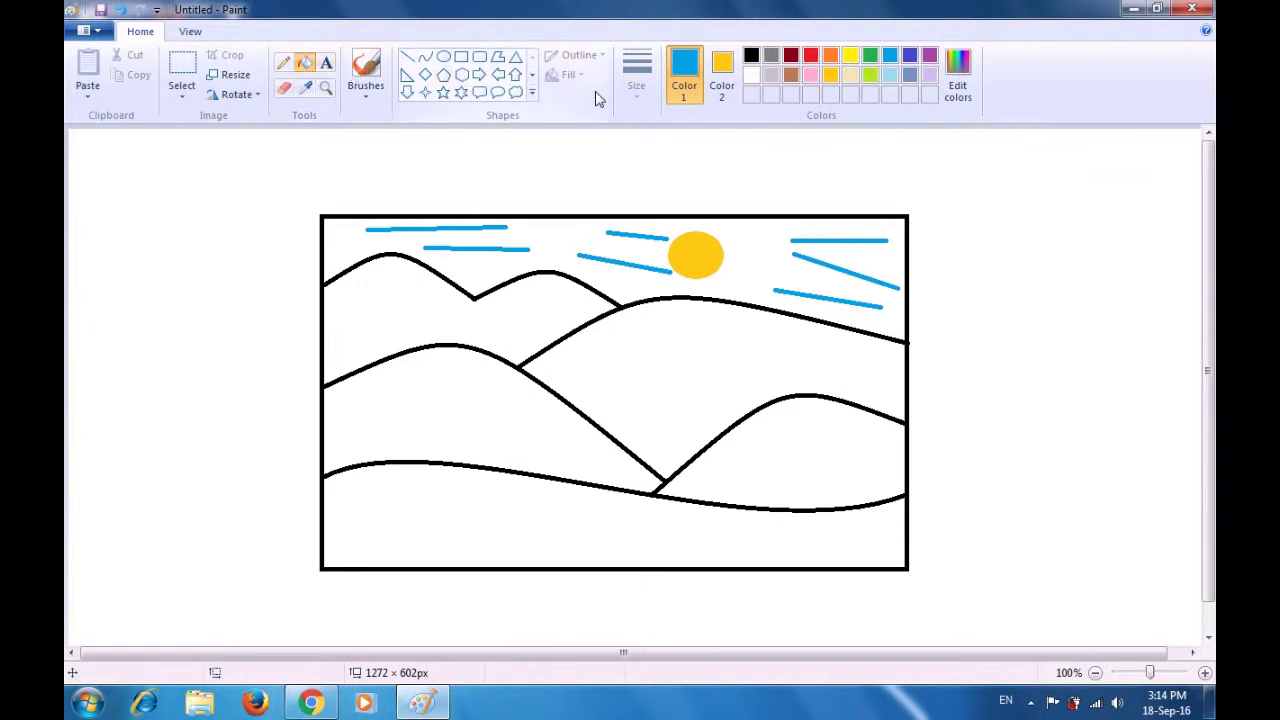
click(790, 76)
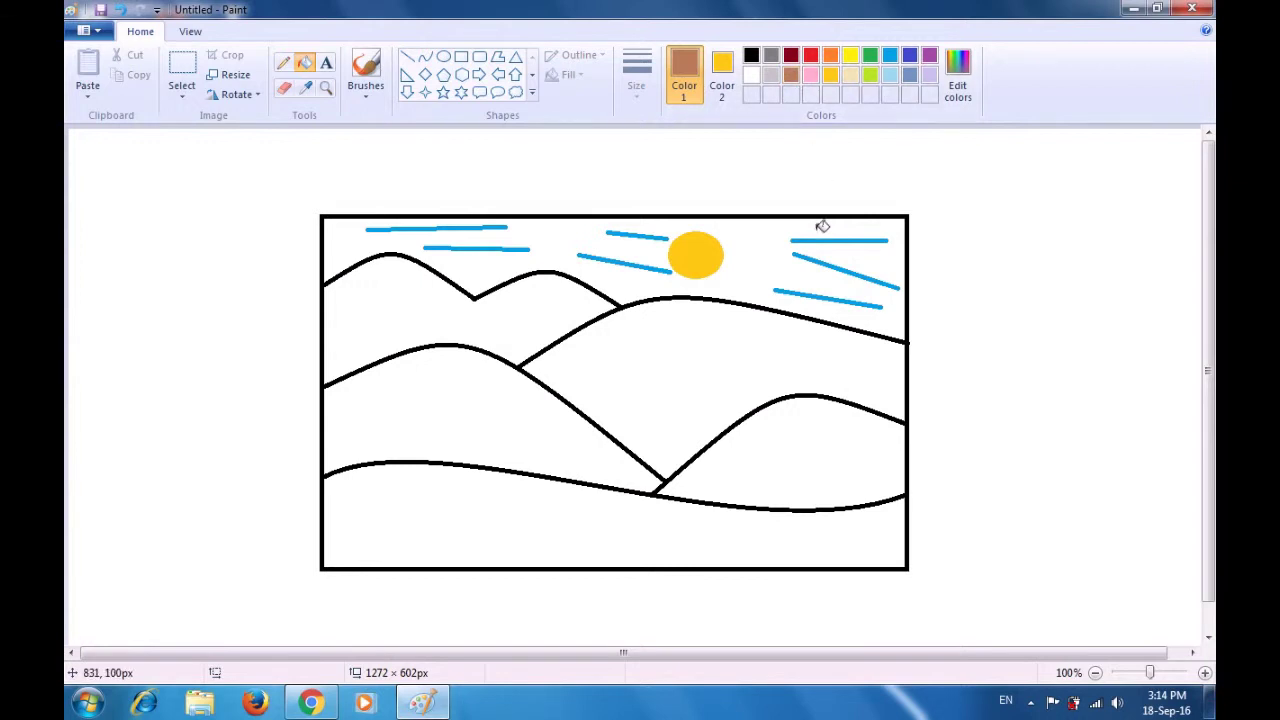
click(799, 553)
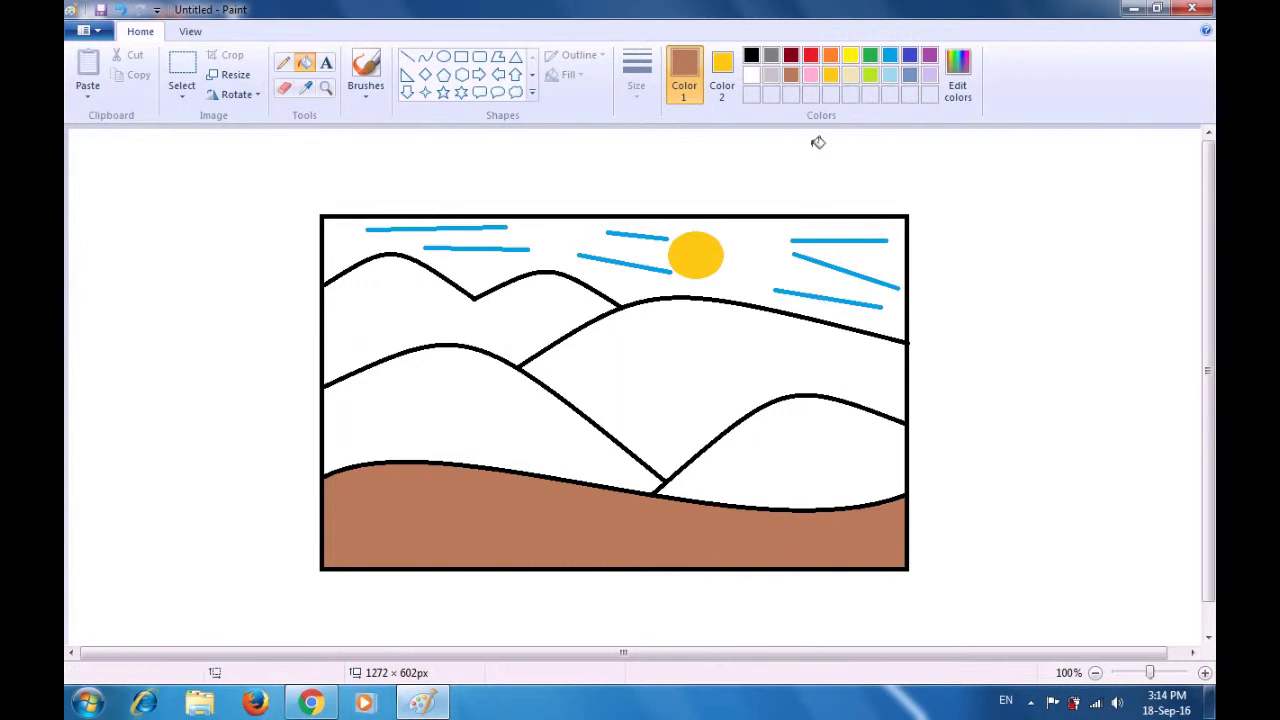
click(810, 58)
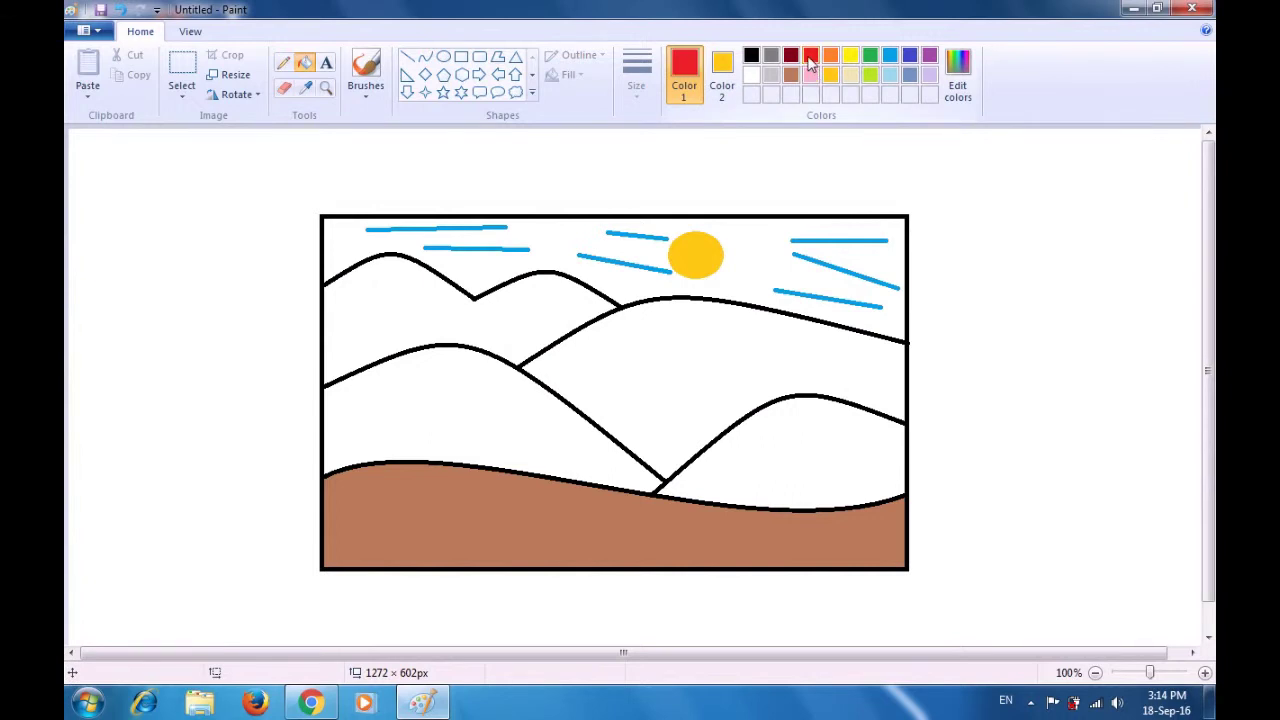
click(808, 435)
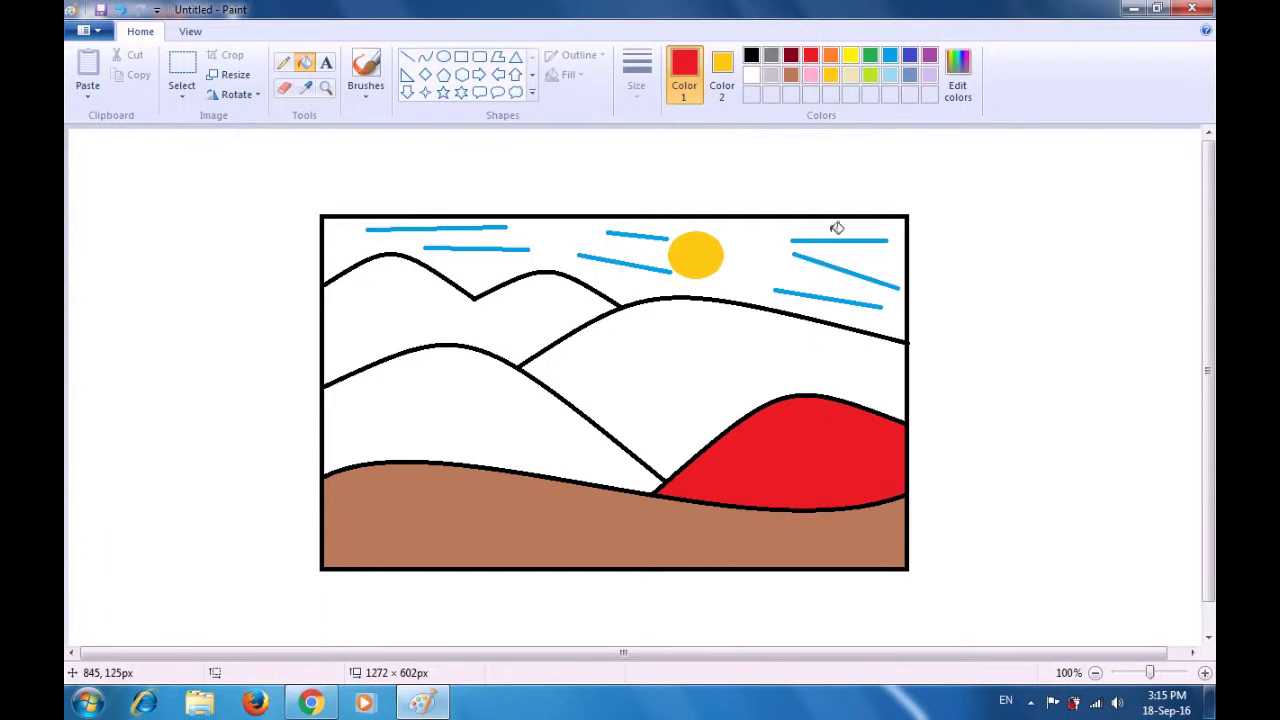
Fill the large middle hill blue and the left middle hill green.
click(890, 56)
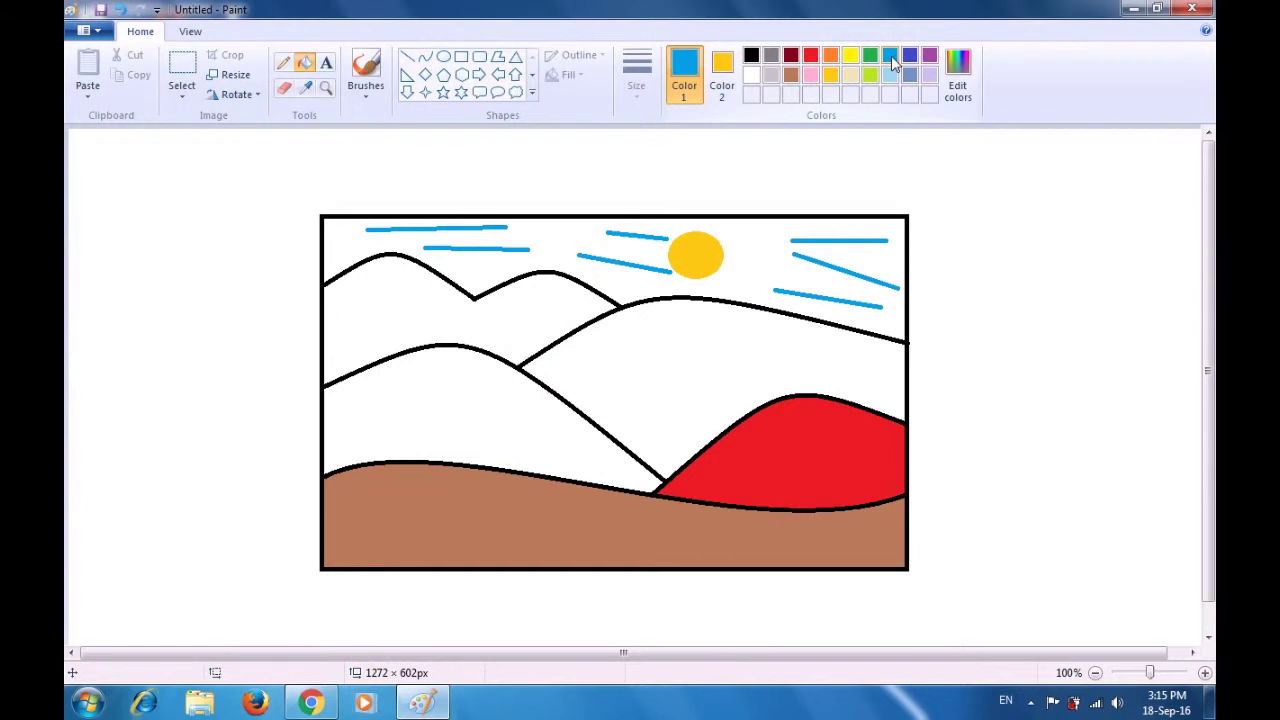
click(774, 349)
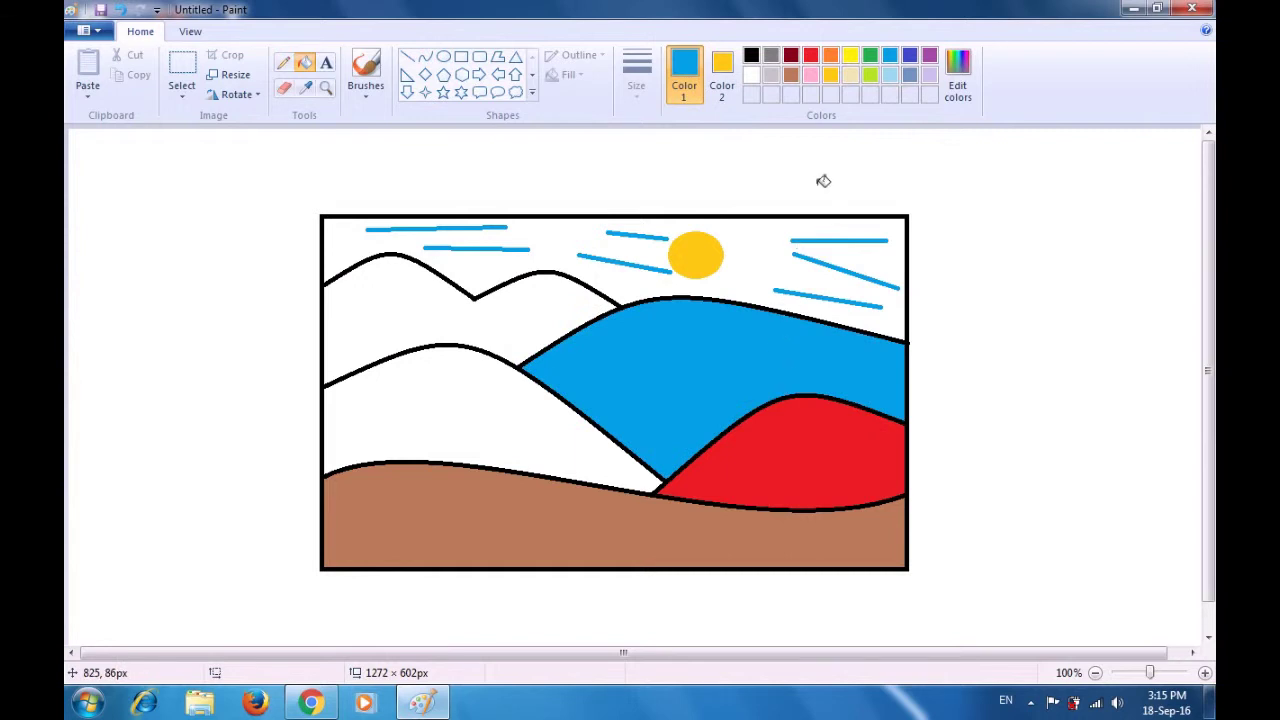
click(870, 57)
click(477, 413)
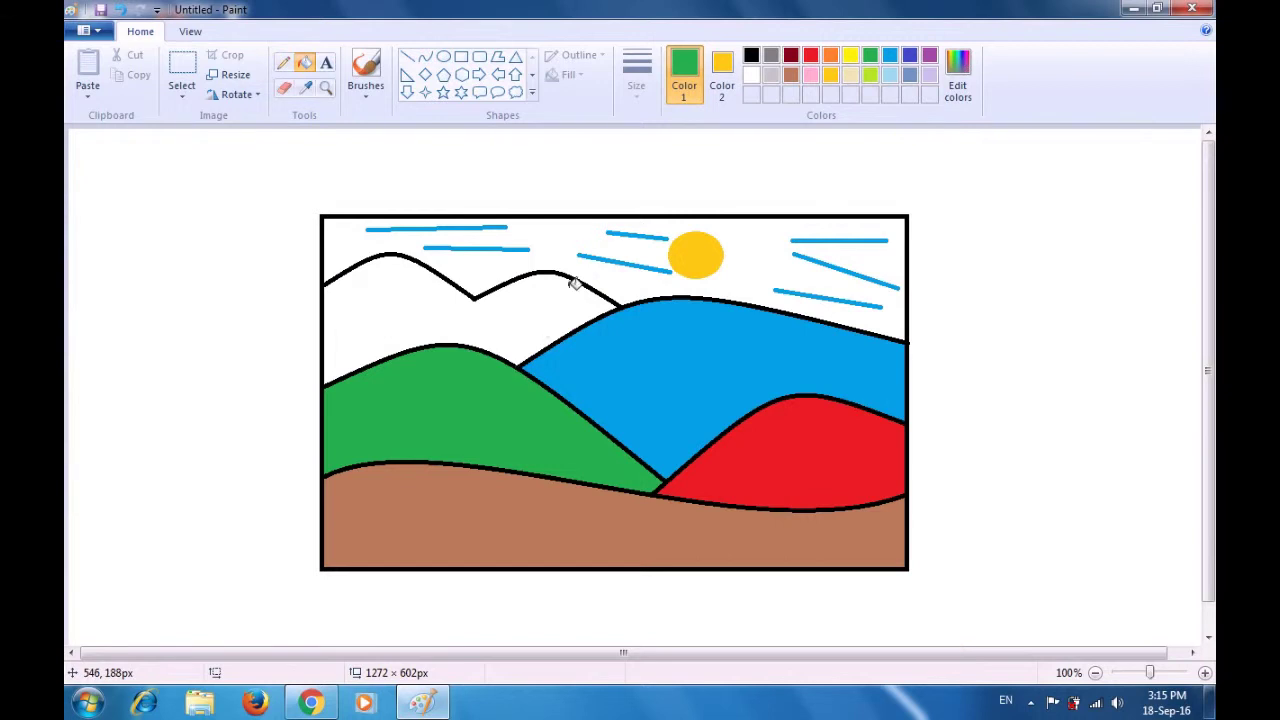
click(790, 56)
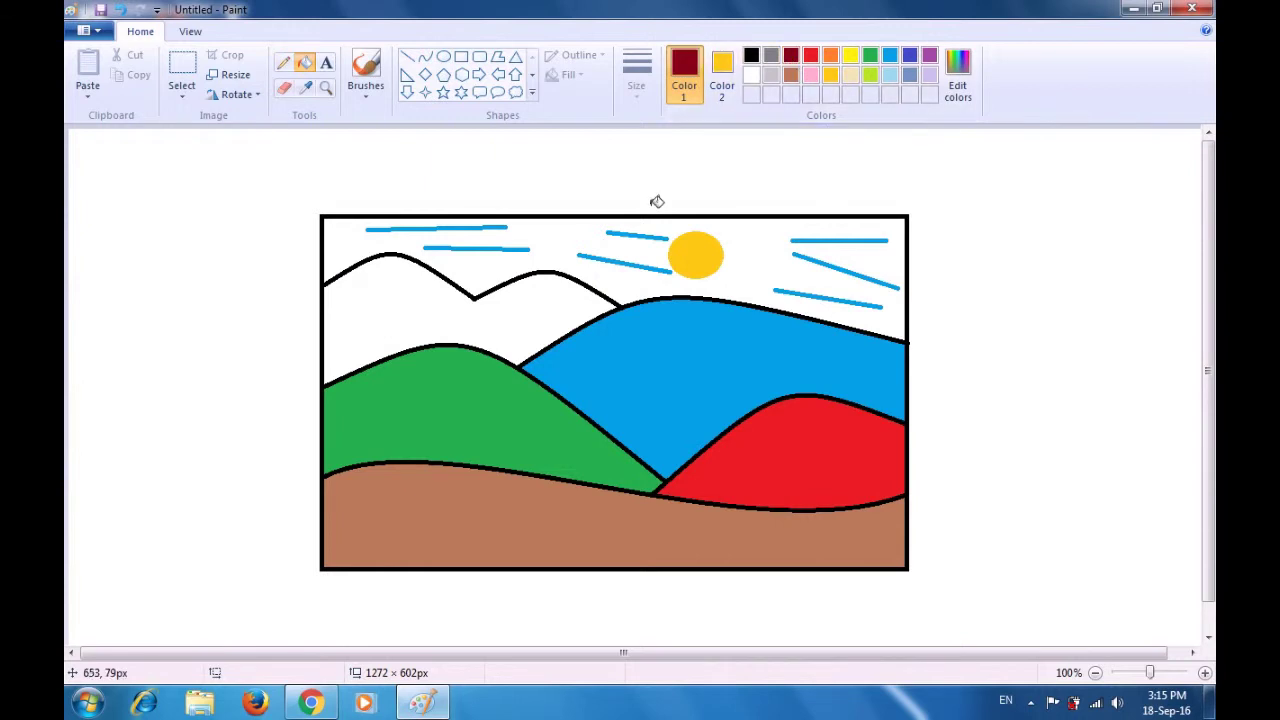
Fill the remaining white mountain with dark red.
click(557, 309)
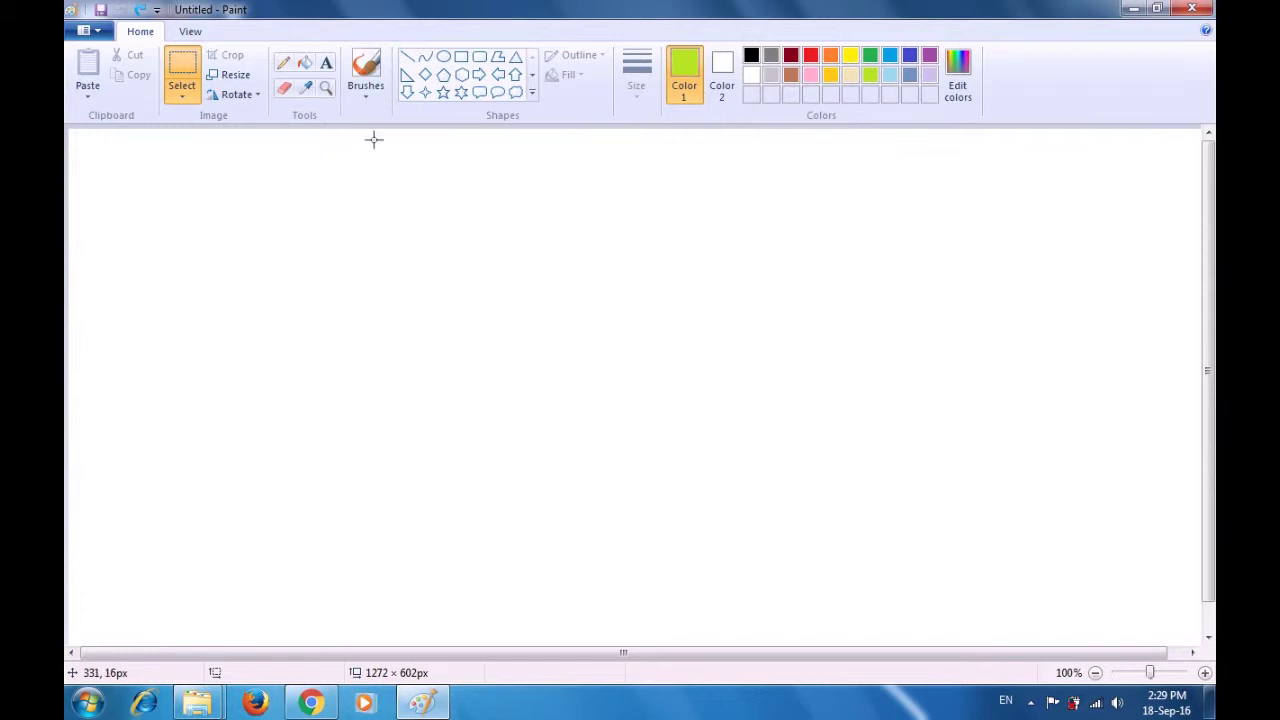
Draw an upward-arching lime-green curve for the fish's upper body outline.
click(425, 60)
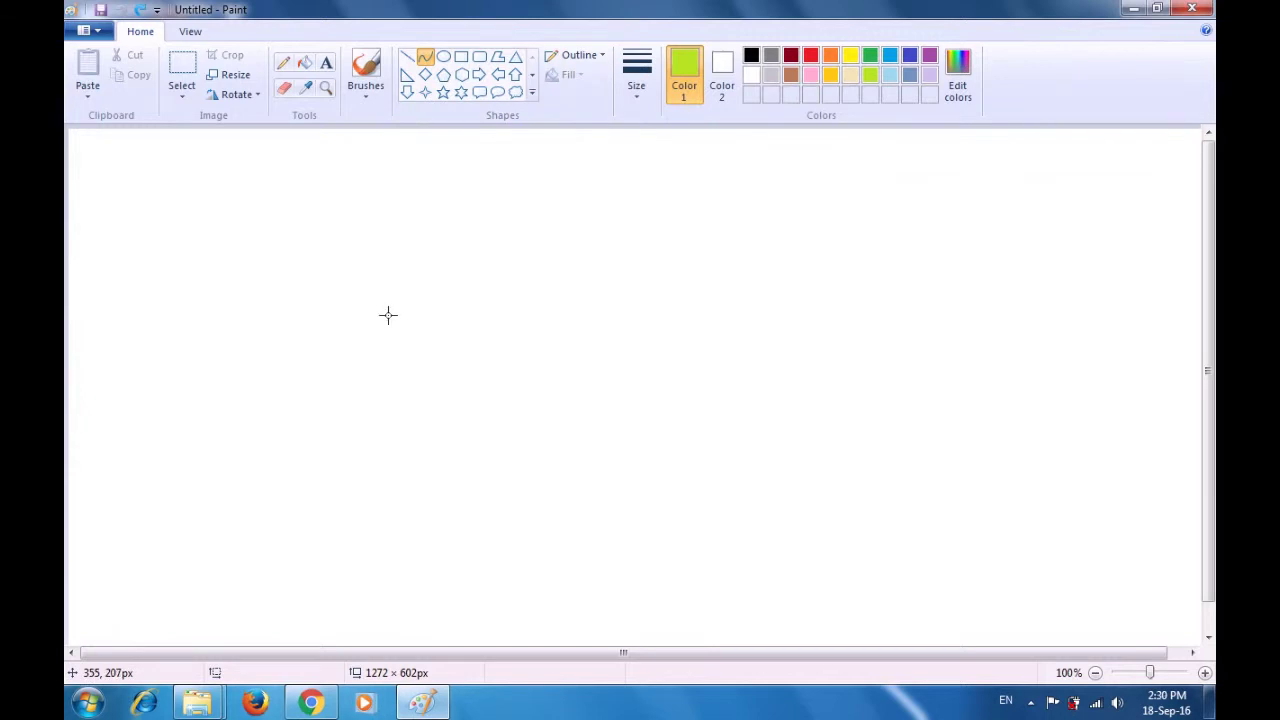
drag(388, 315, 704, 321)
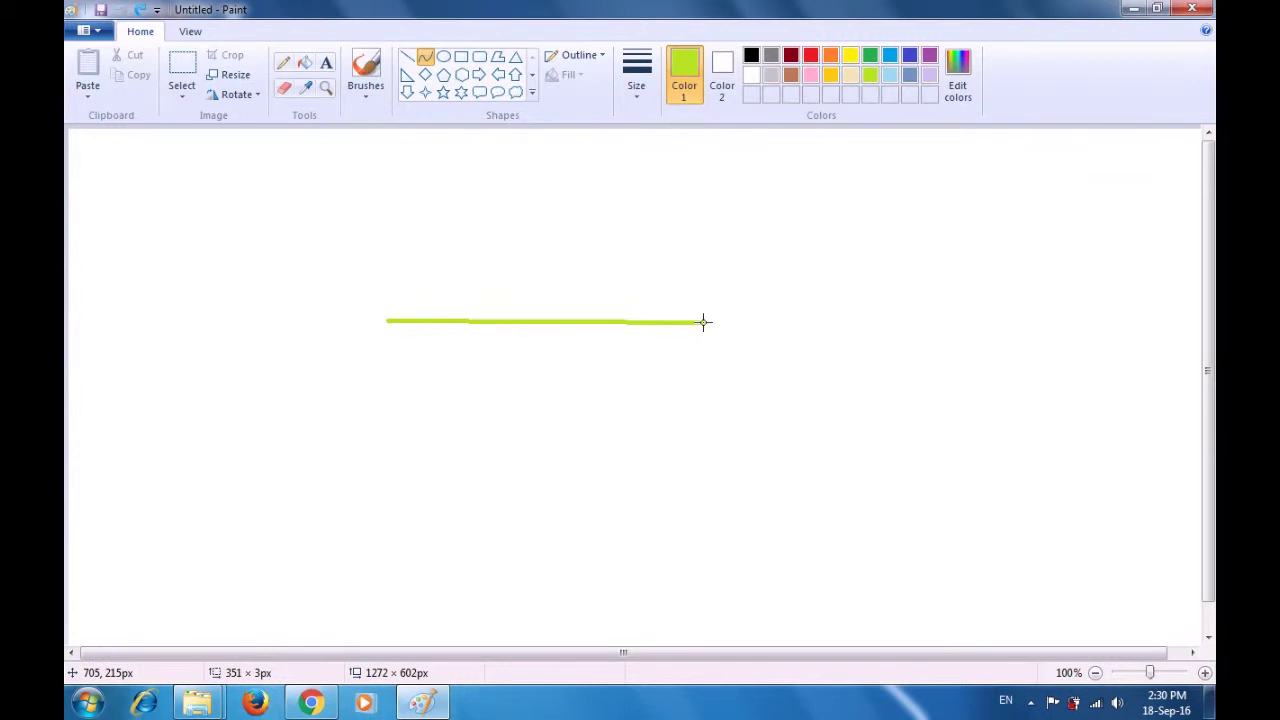
drag(471, 320, 453, 266)
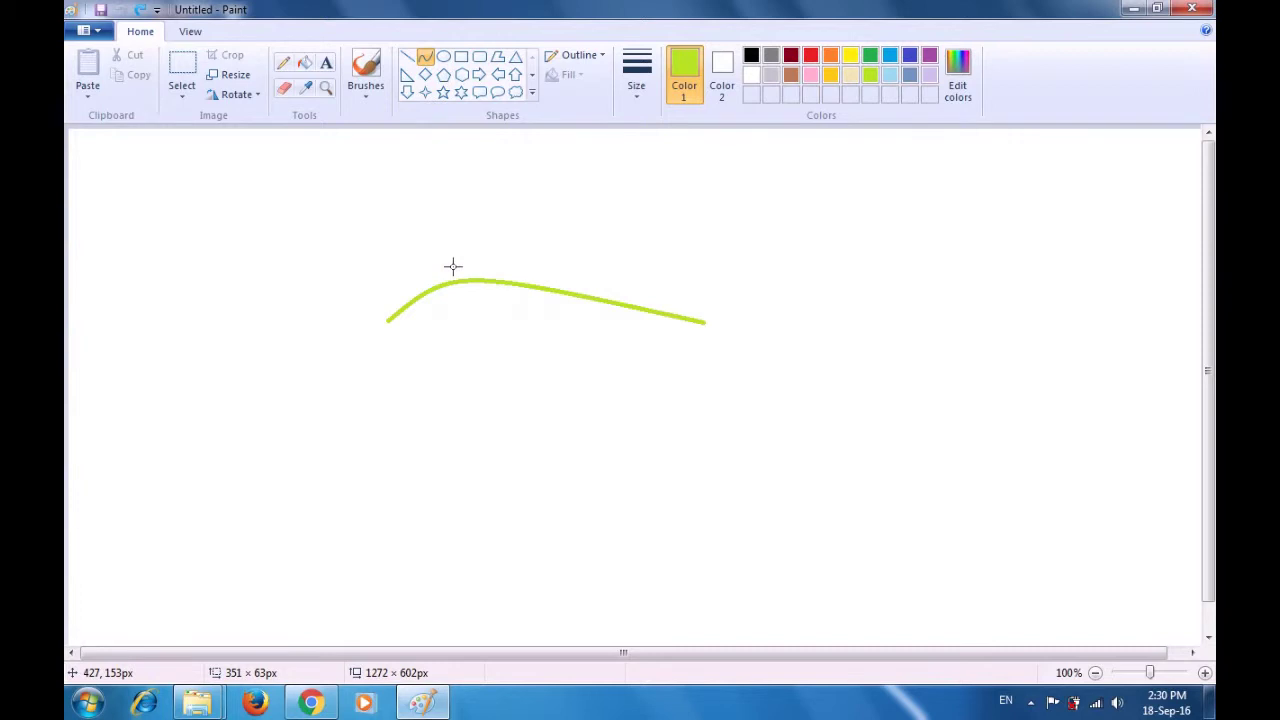
click(453, 266)
click(451, 234)
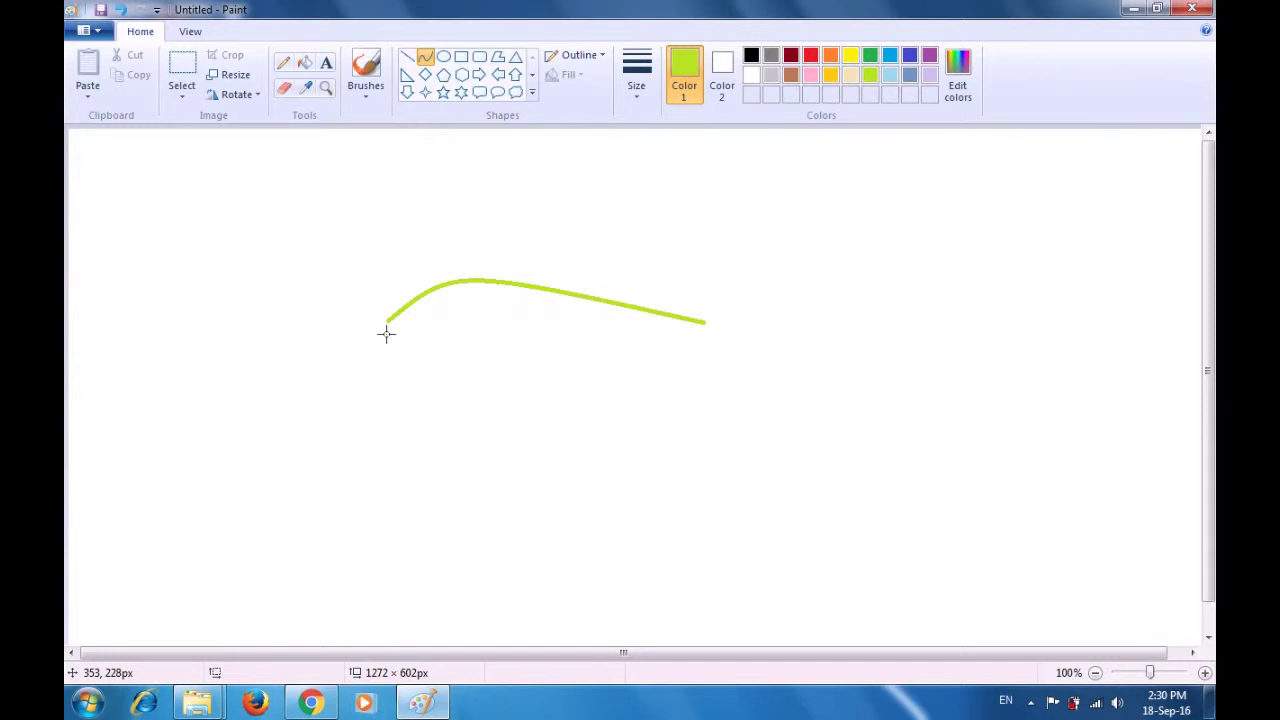
Draw the lower body curve beneath it, tapering to the shared right tip.
drag(386, 334, 702, 336)
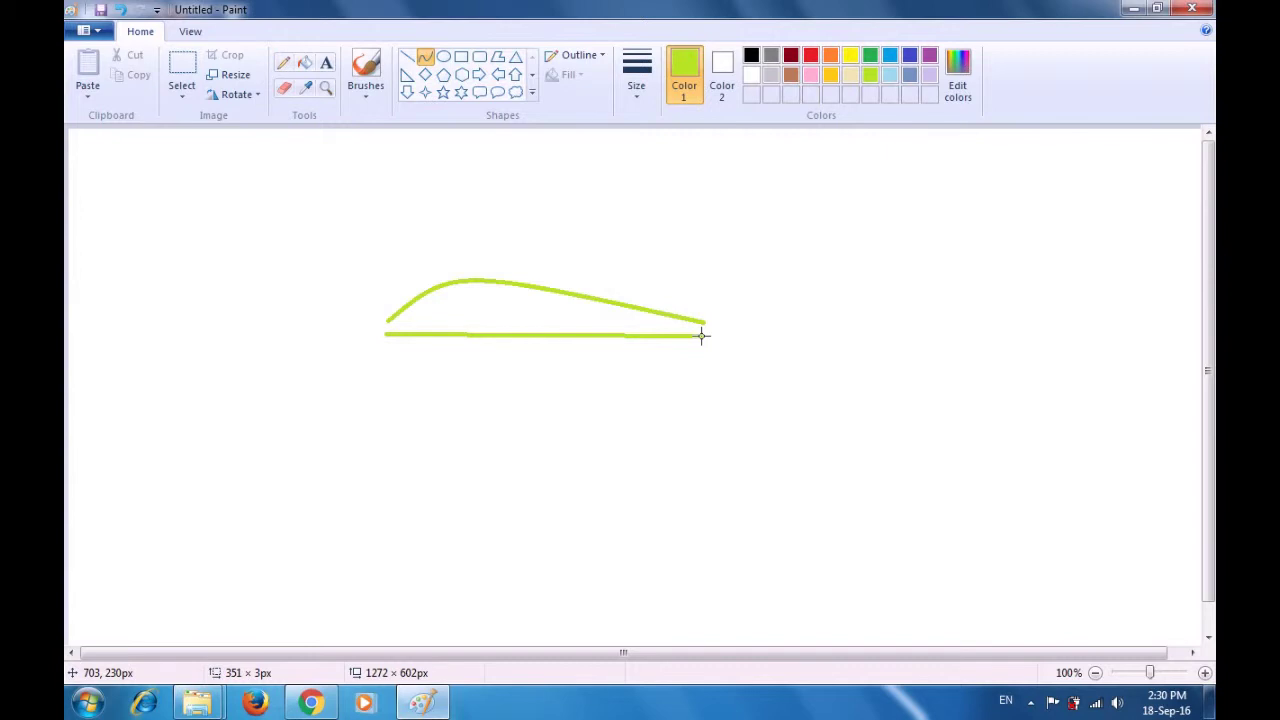
drag(466, 335, 463, 385)
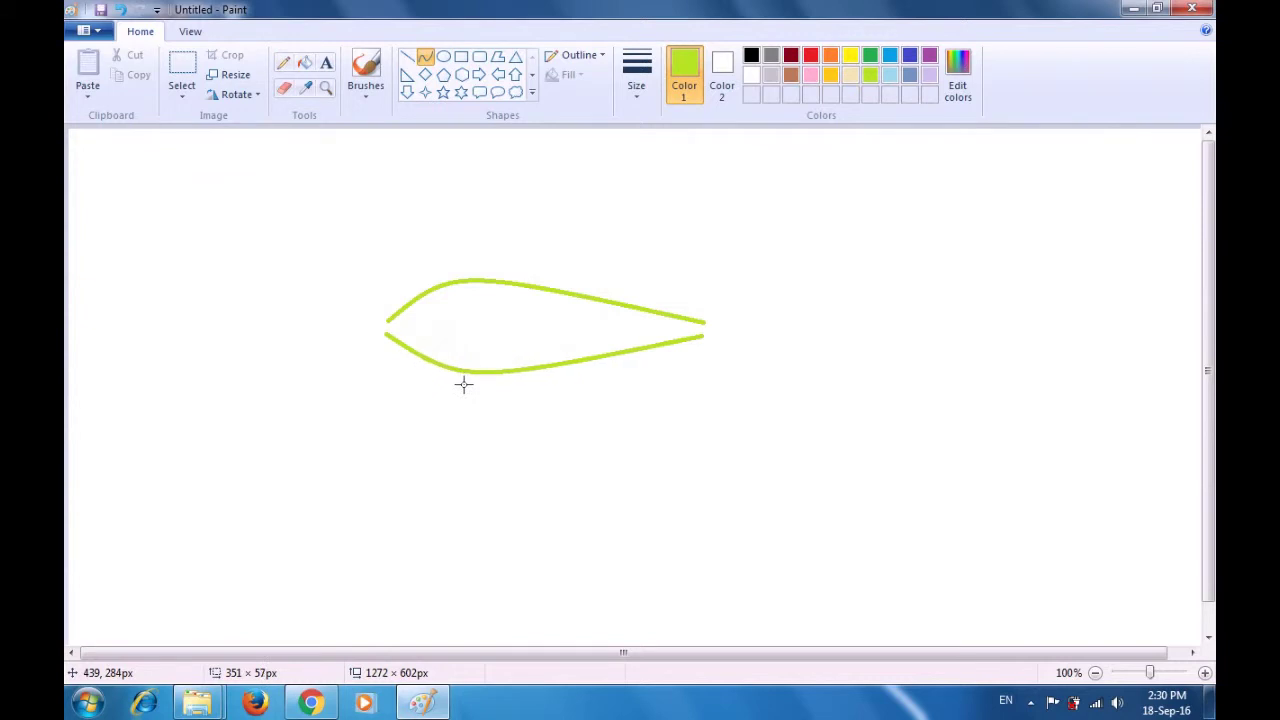
drag(463, 385, 463, 385)
click(478, 422)
click(703, 320)
Draw the outer edges of the upper and lower tail lobes from the body tip.
mouse_move(703, 320)
mouse_down()
mouse_move(748, 268)
mouse_move(720, 271)
mouse_up()
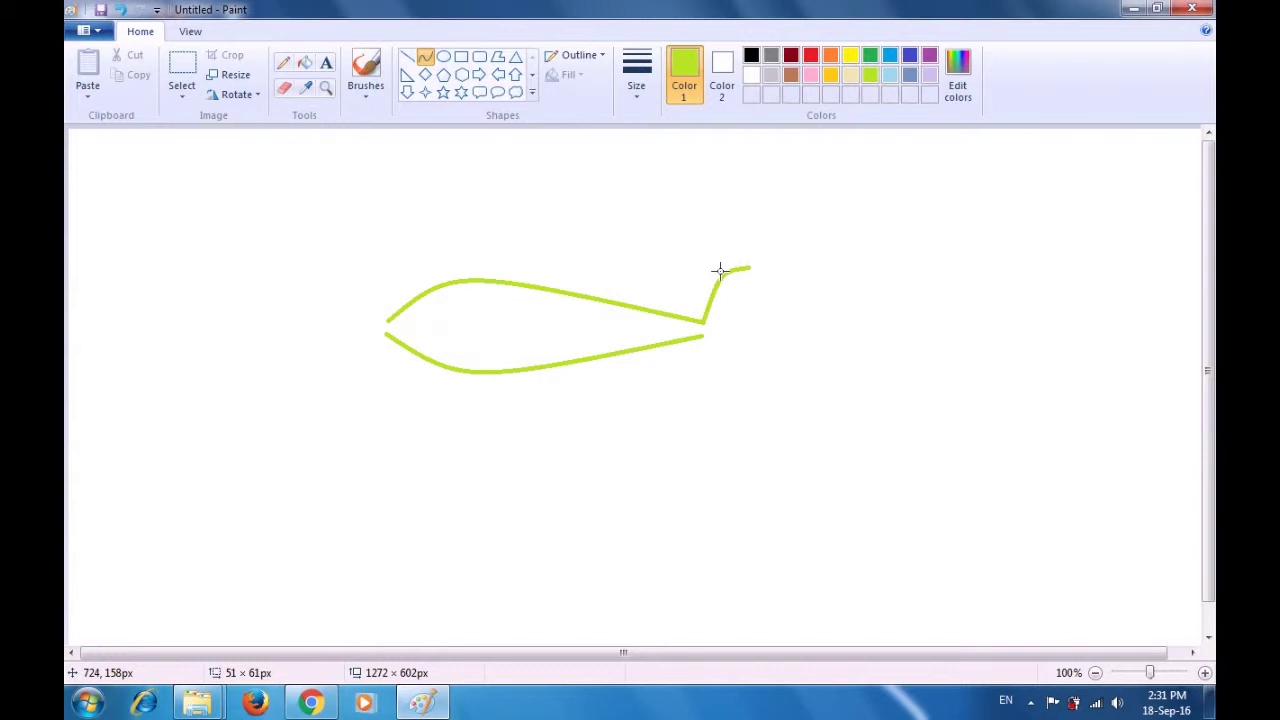
click(720, 271)
click(799, 231)
drag(698, 337, 735, 372)
drag(724, 362, 712, 371)
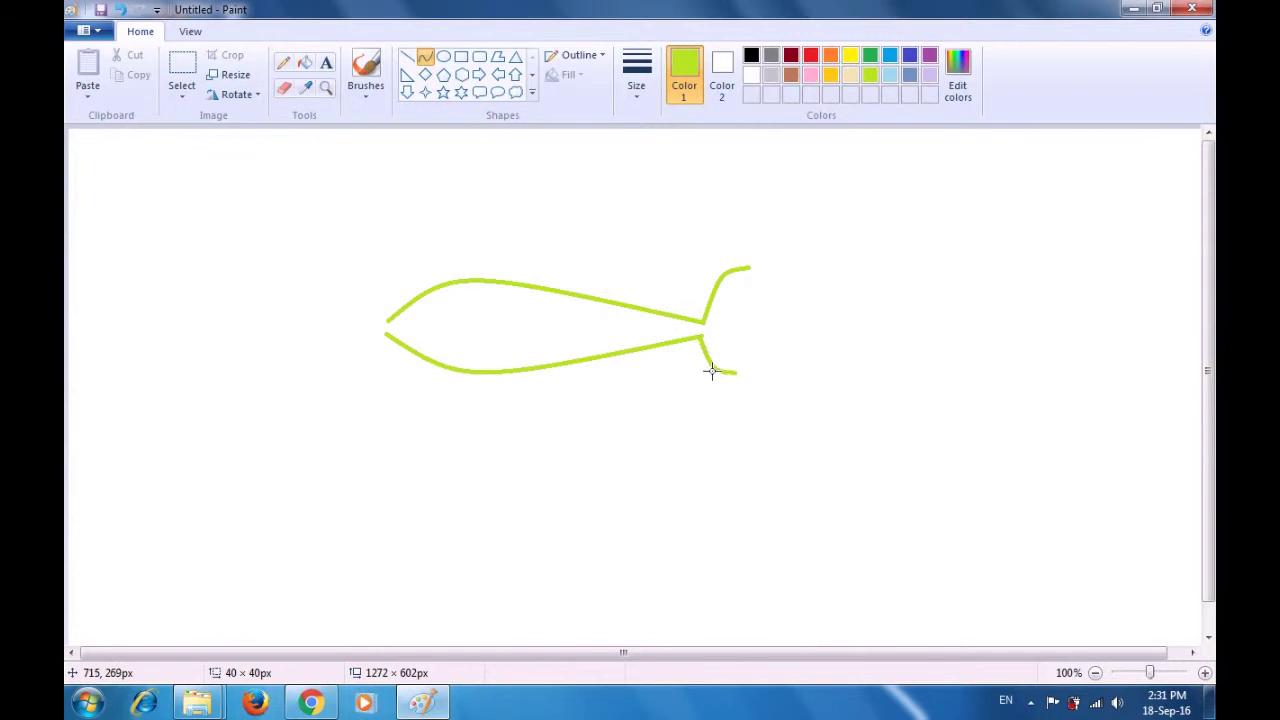
click(843, 308)
Draw the curved inner edges of both tail lobes from the tail join.
click(721, 329)
drag(721, 329, 750, 270)
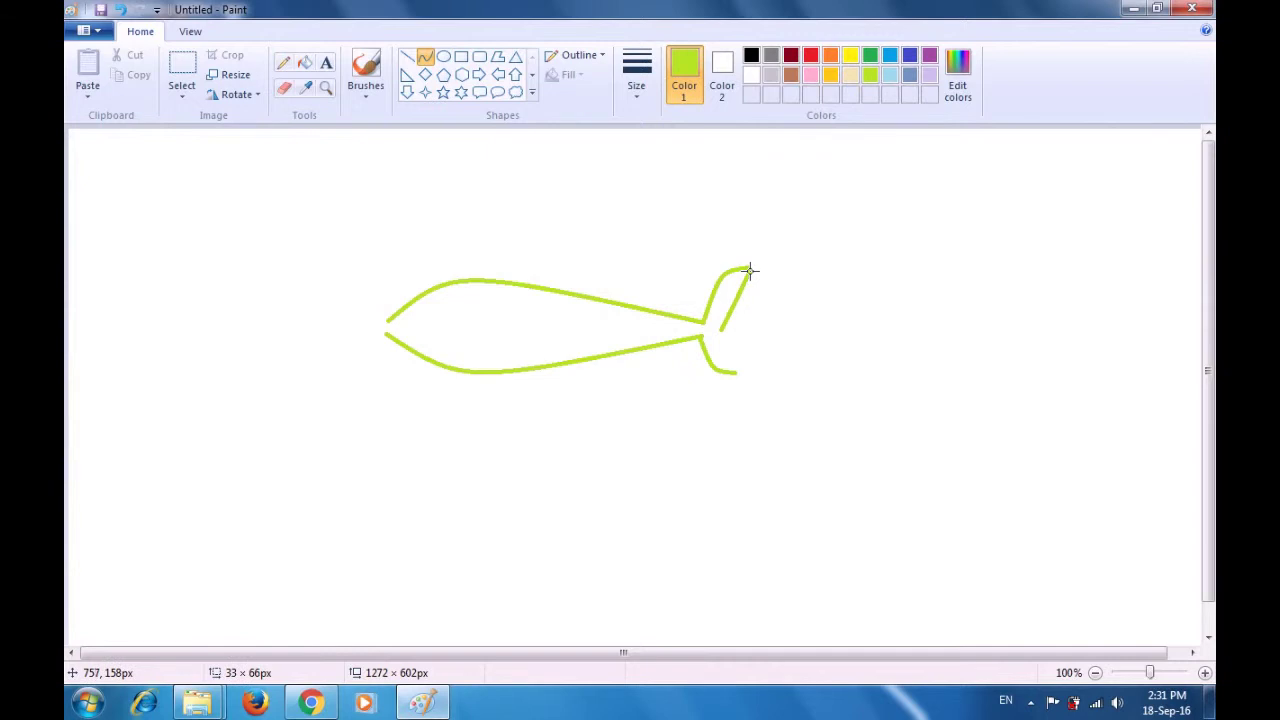
mouse_move(738, 292)
mouse_down()
mouse_move(750, 303)
mouse_move(751, 280)
mouse_move(751, 295)
mouse_move(739, 279)
mouse_up()
click(818, 330)
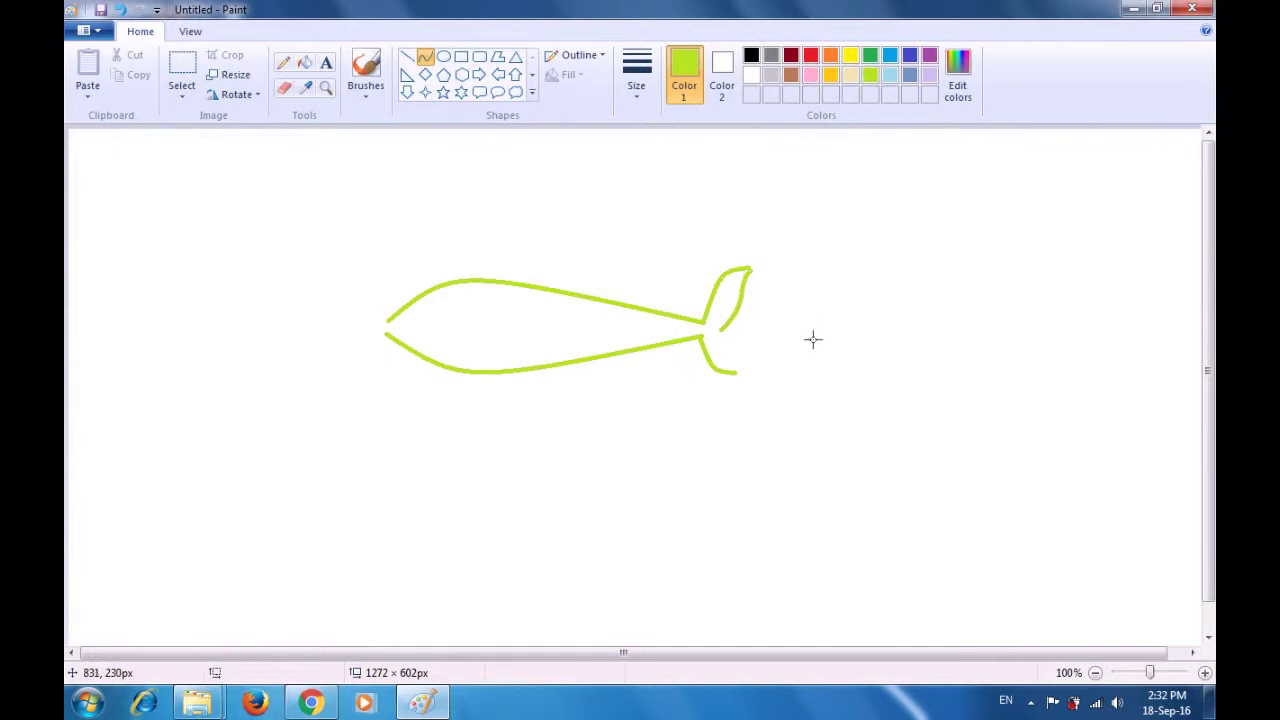
mouse_move(720, 325)
mouse_down()
mouse_move(737, 373)
mouse_move(729, 337)
mouse_move(738, 342)
mouse_up()
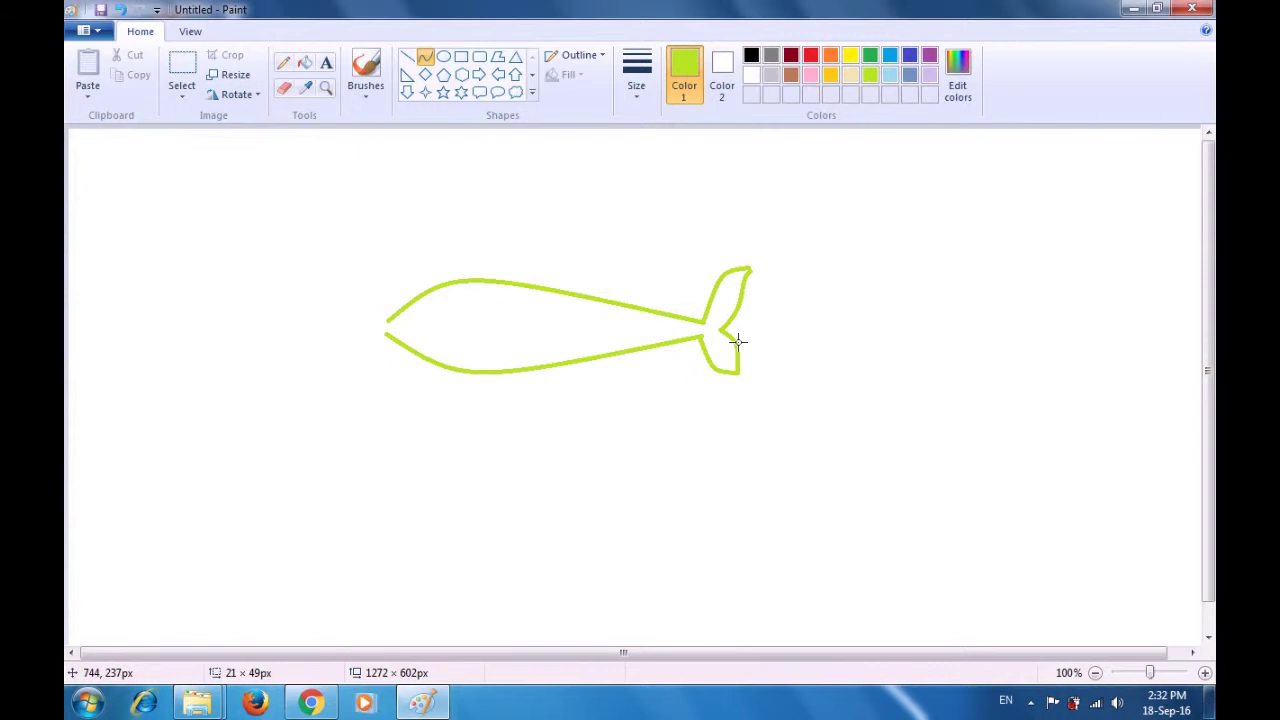
drag(738, 342, 729, 364)
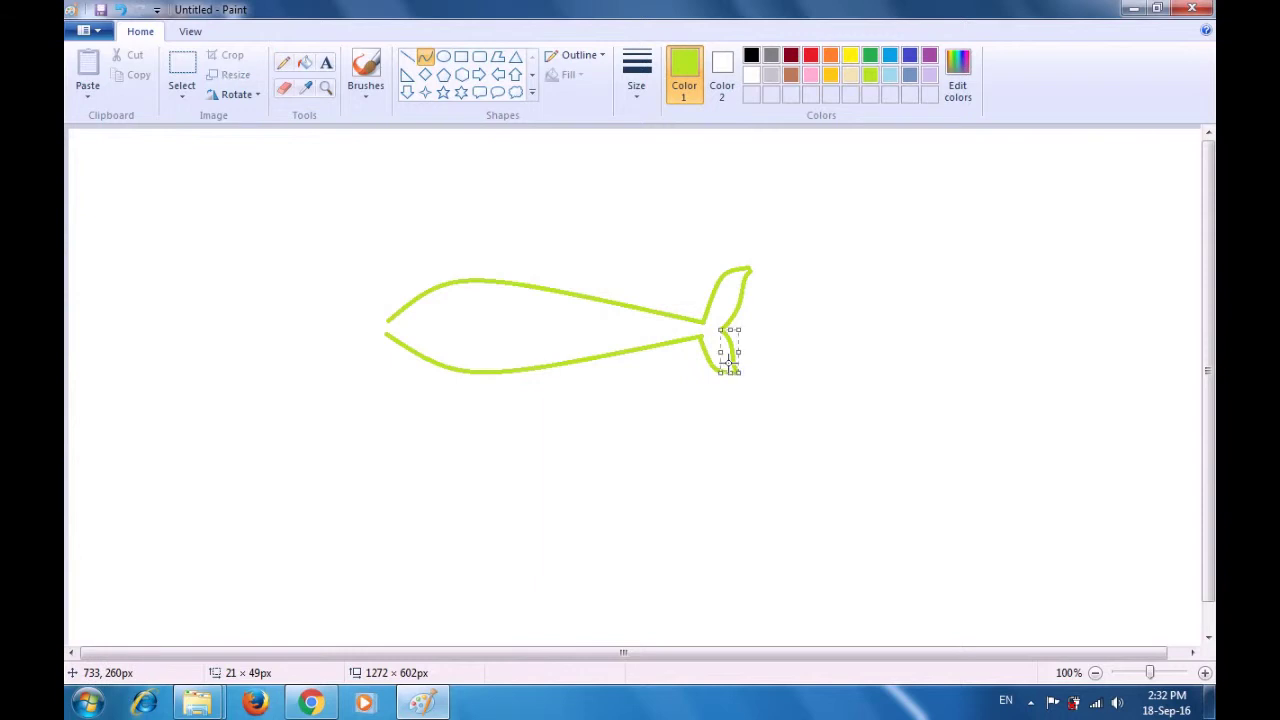
click(809, 337)
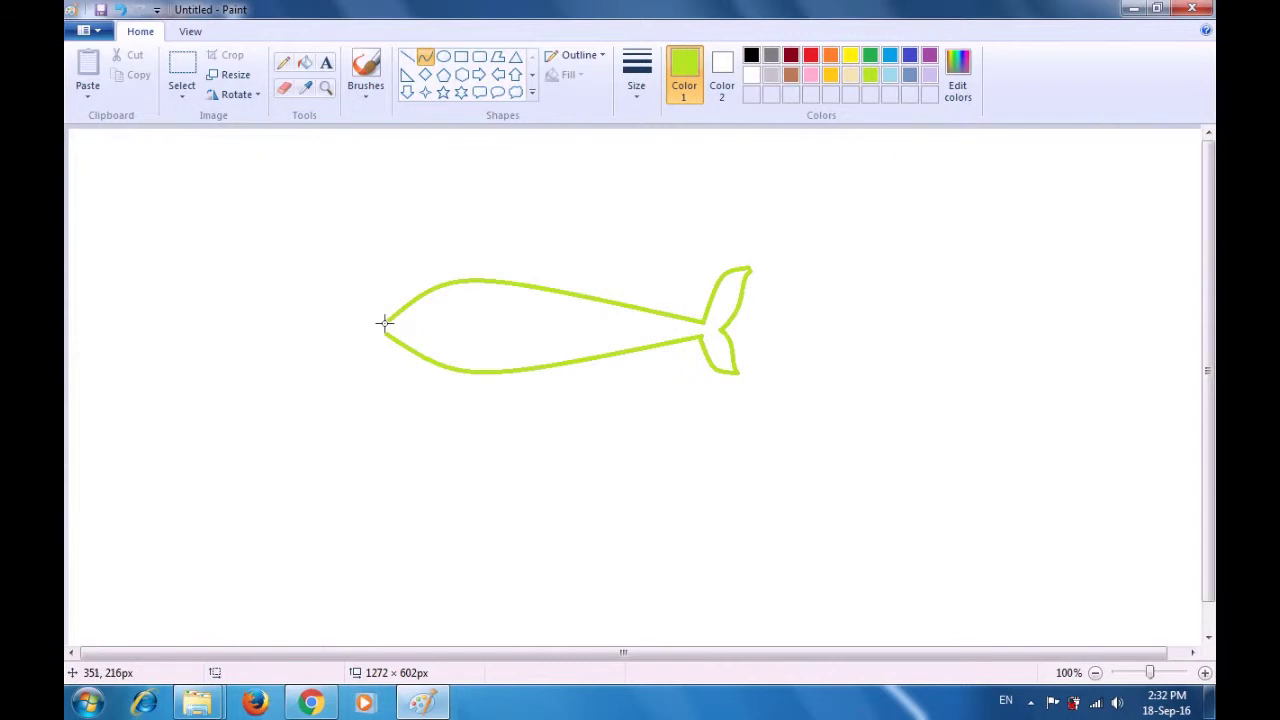
Draw a short mouth line from the fish's nose down into its head.
drag(389, 320, 418, 341)
drag(418, 341, 418, 341)
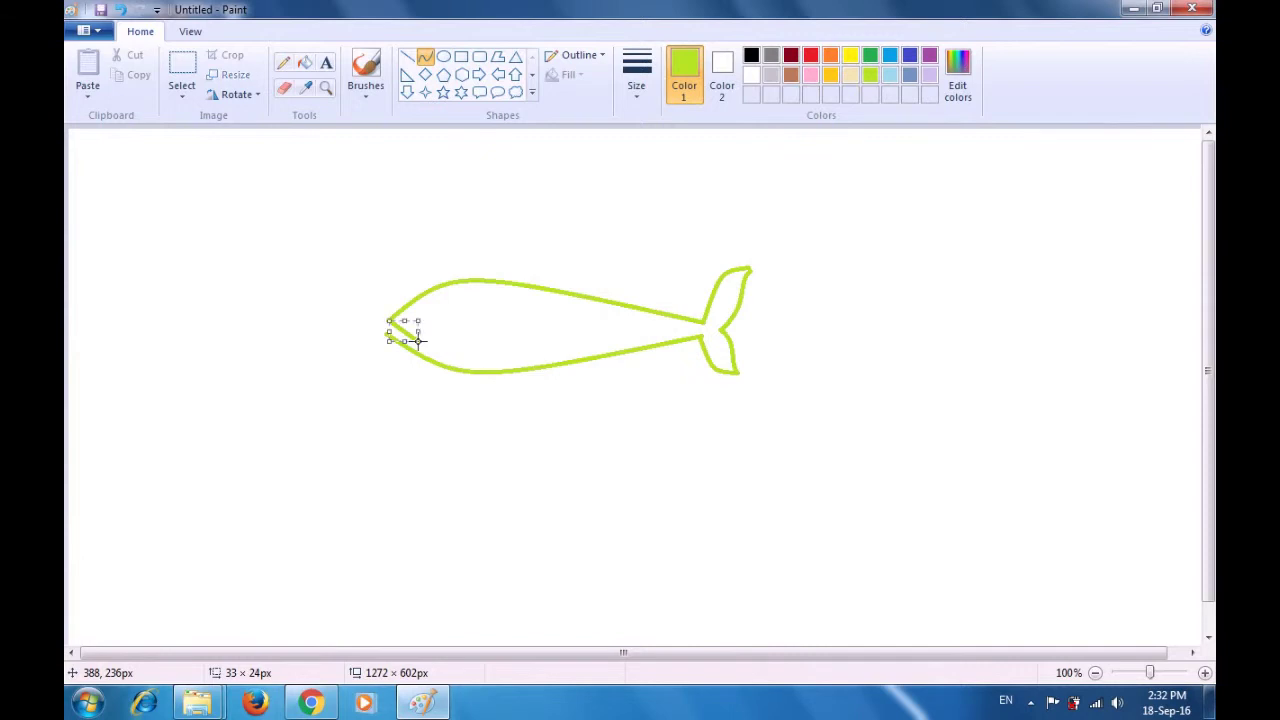
click(403, 400)
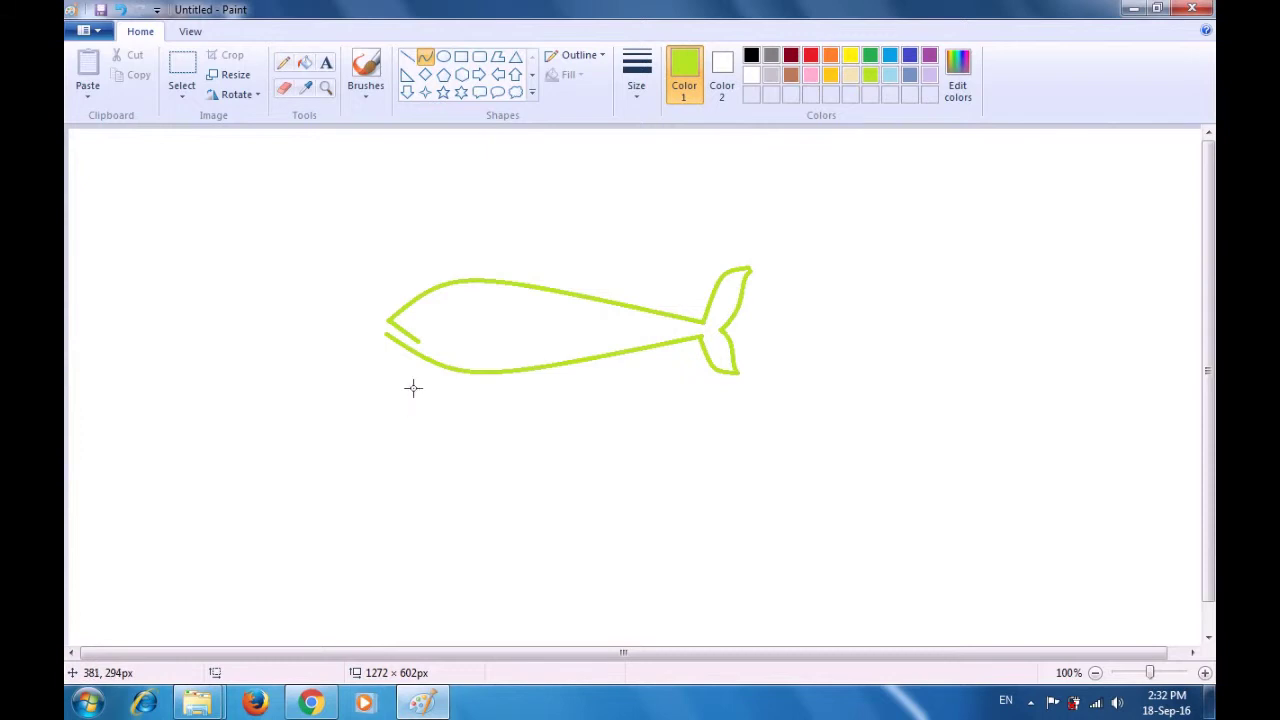
drag(426, 319, 445, 318)
Bend the eye line into a small arc and add a bowed vertical gill line behind it.
drag(431, 319, 434, 315)
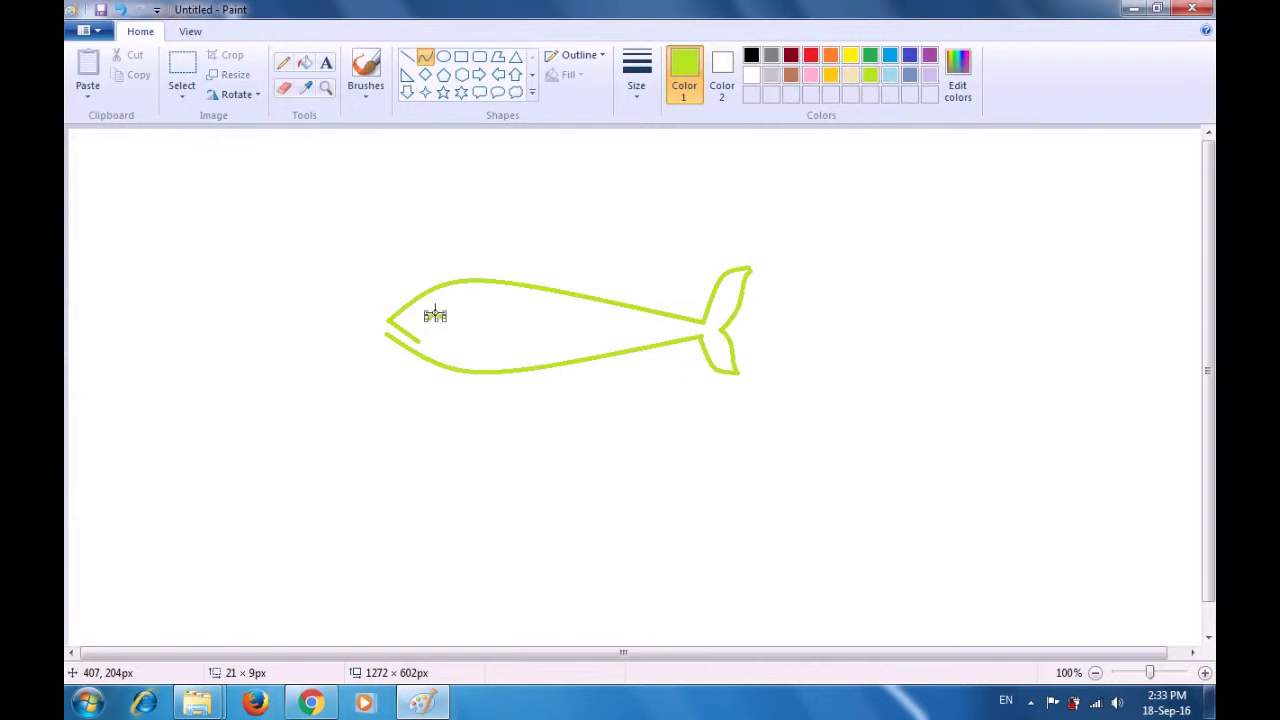
click(457, 245)
drag(497, 312, 497, 338)
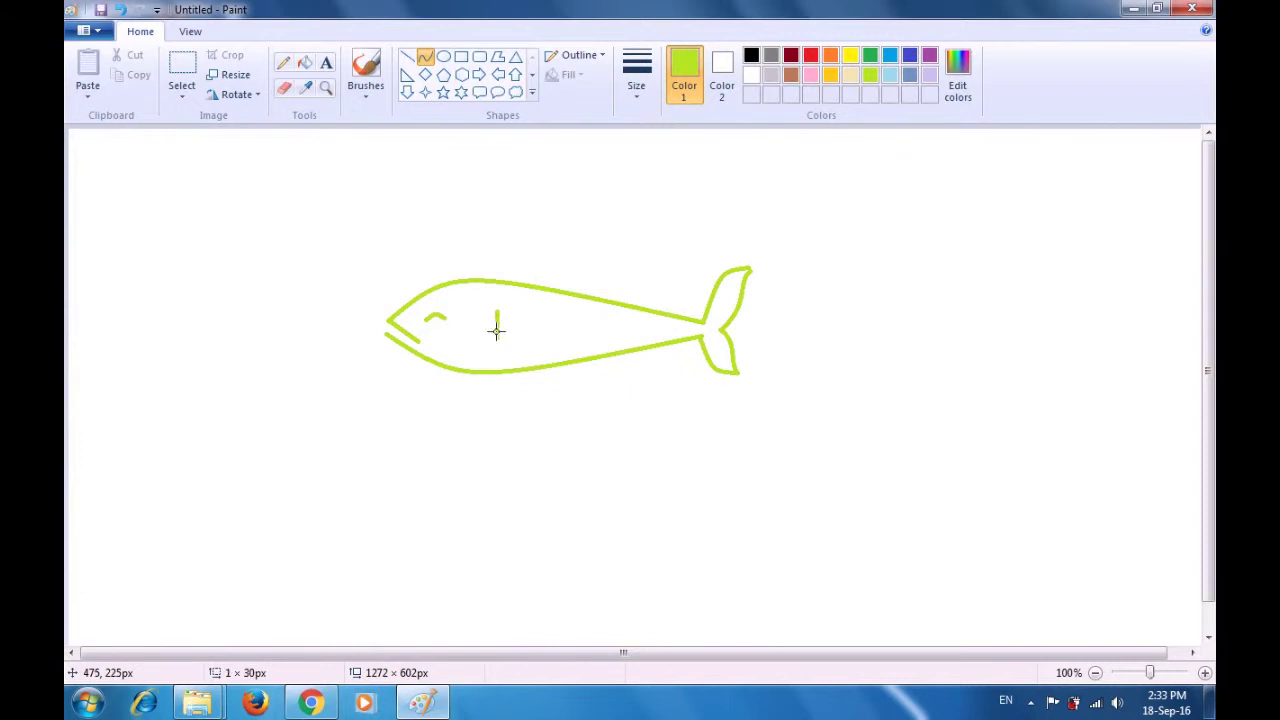
drag(500, 320, 501, 323)
click(539, 251)
Switch to the thinnest line width and draw a line from the gill to the tail join.
click(635, 100)
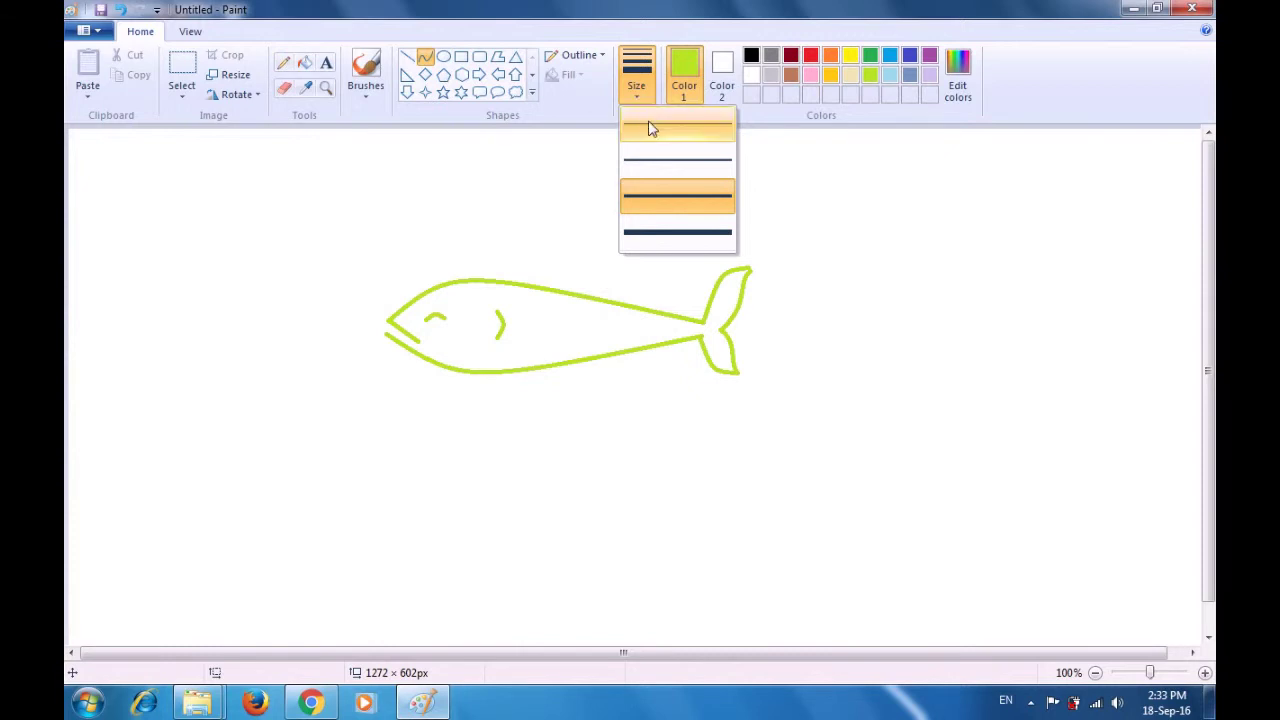
click(650, 125)
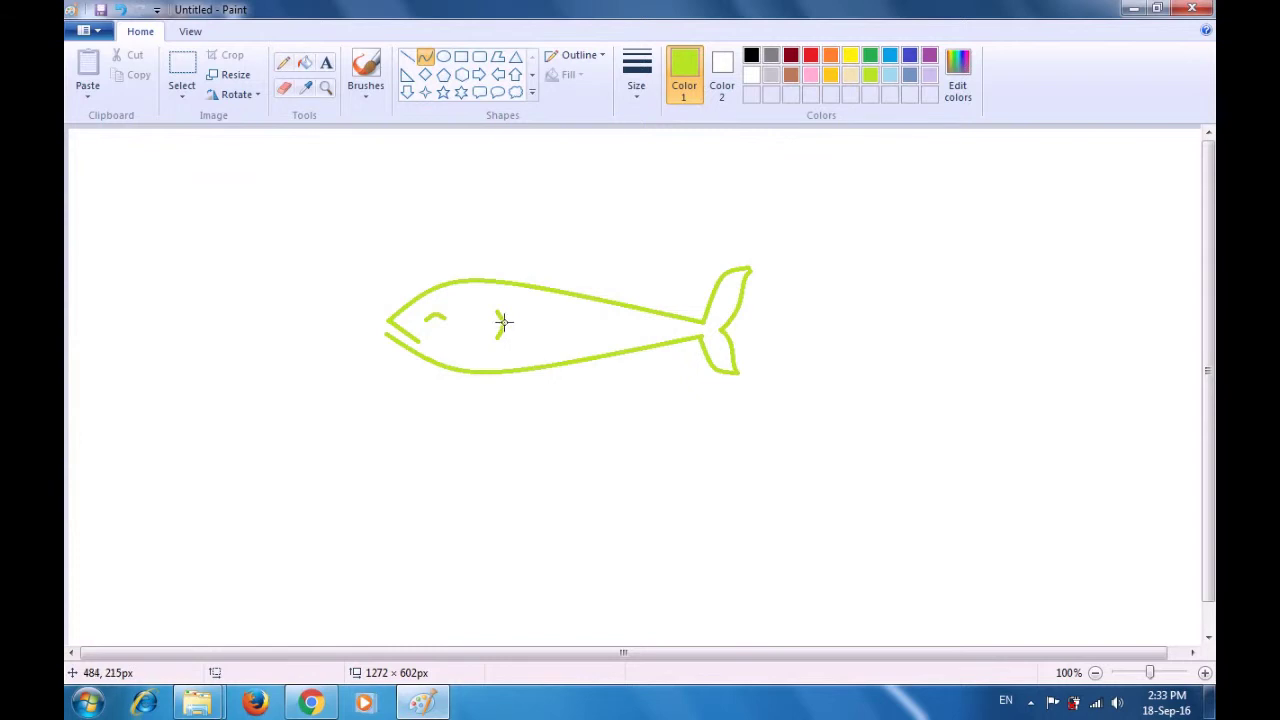
drag(502, 320, 701, 329)
click(664, 250)
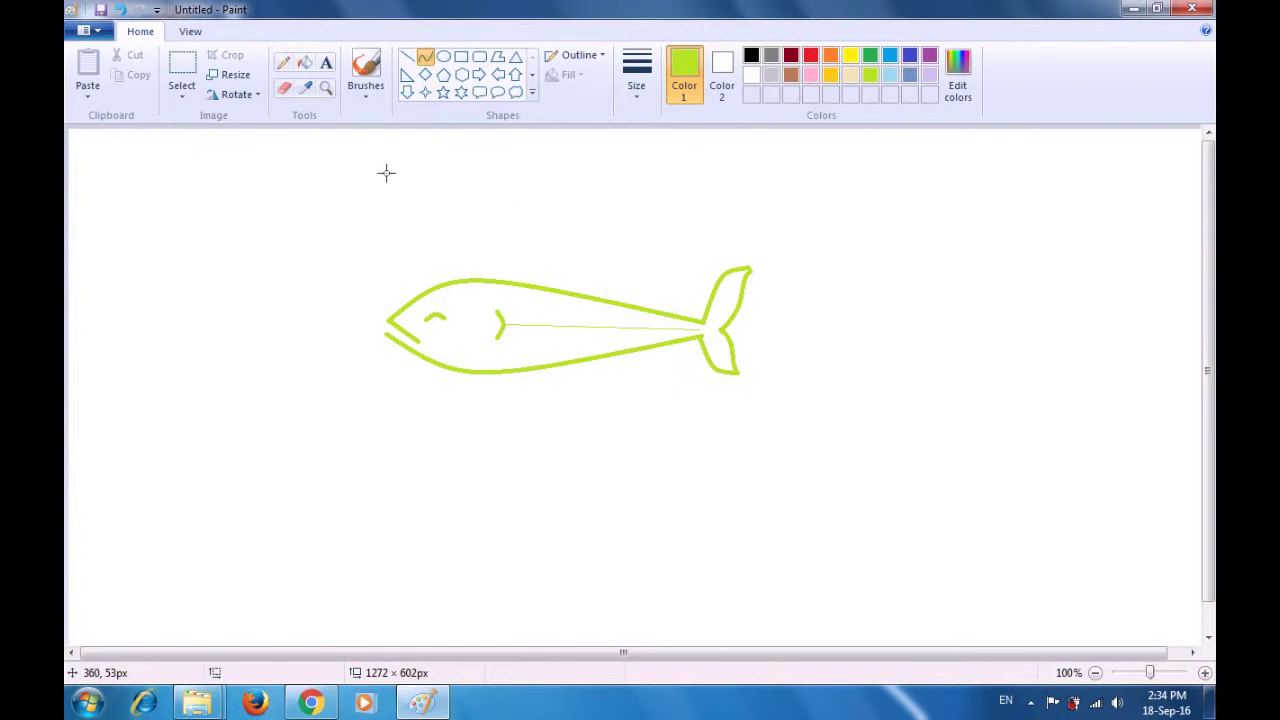
With the Eraser, cut one gap in the top outline and one in the bottom outline.
click(284, 90)
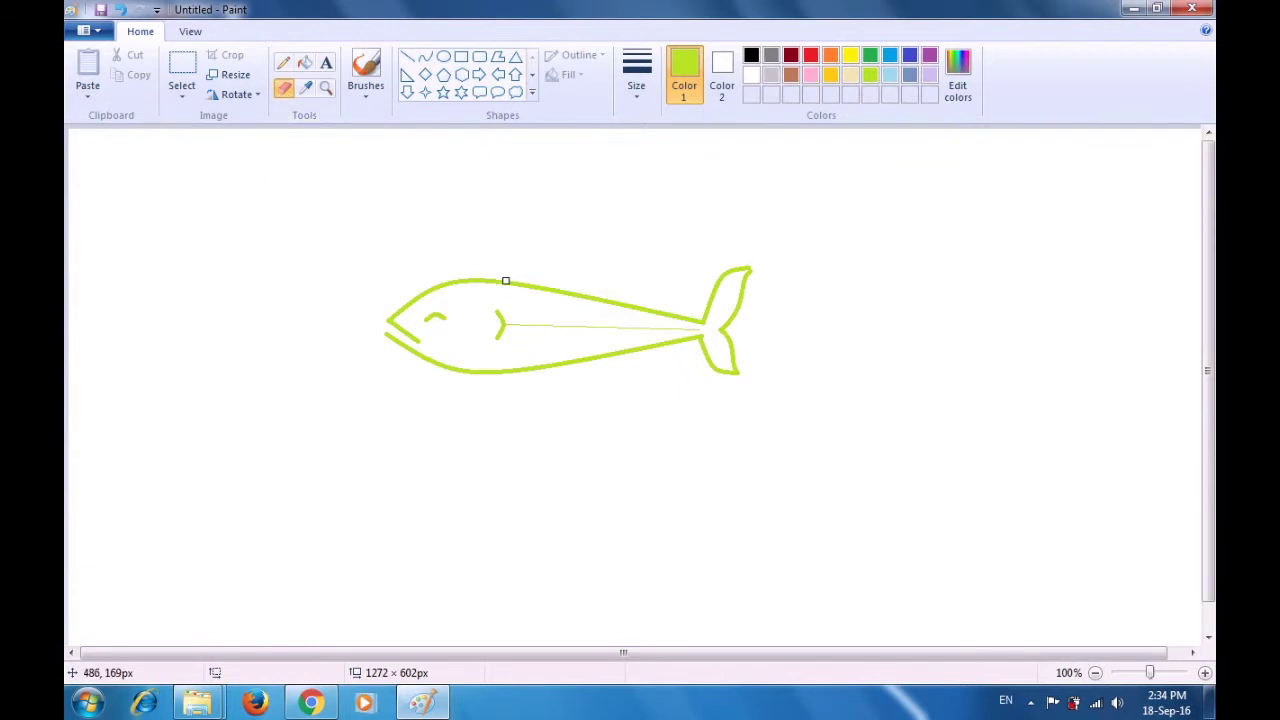
drag(507, 281, 512, 284)
drag(508, 287, 523, 283)
drag(502, 368, 524, 369)
Set the third line width and draw the curved front edge of the top fin.
click(425, 62)
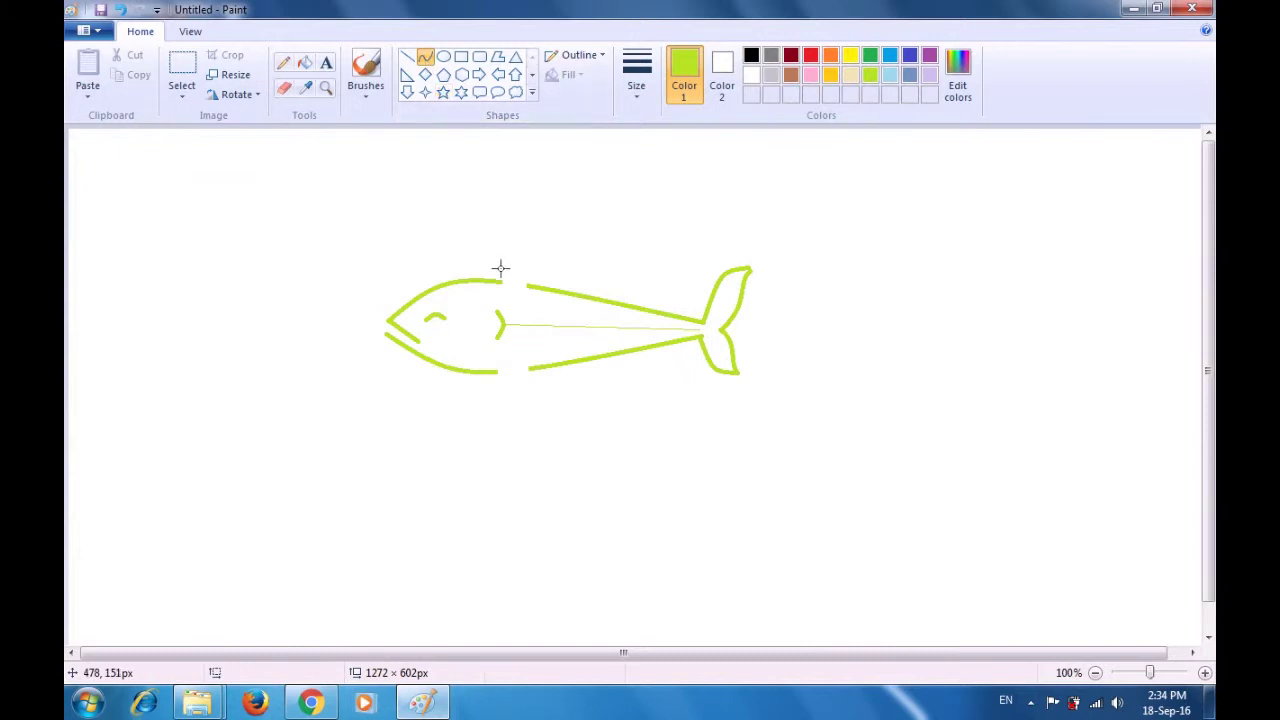
drag(501, 283, 514, 250)
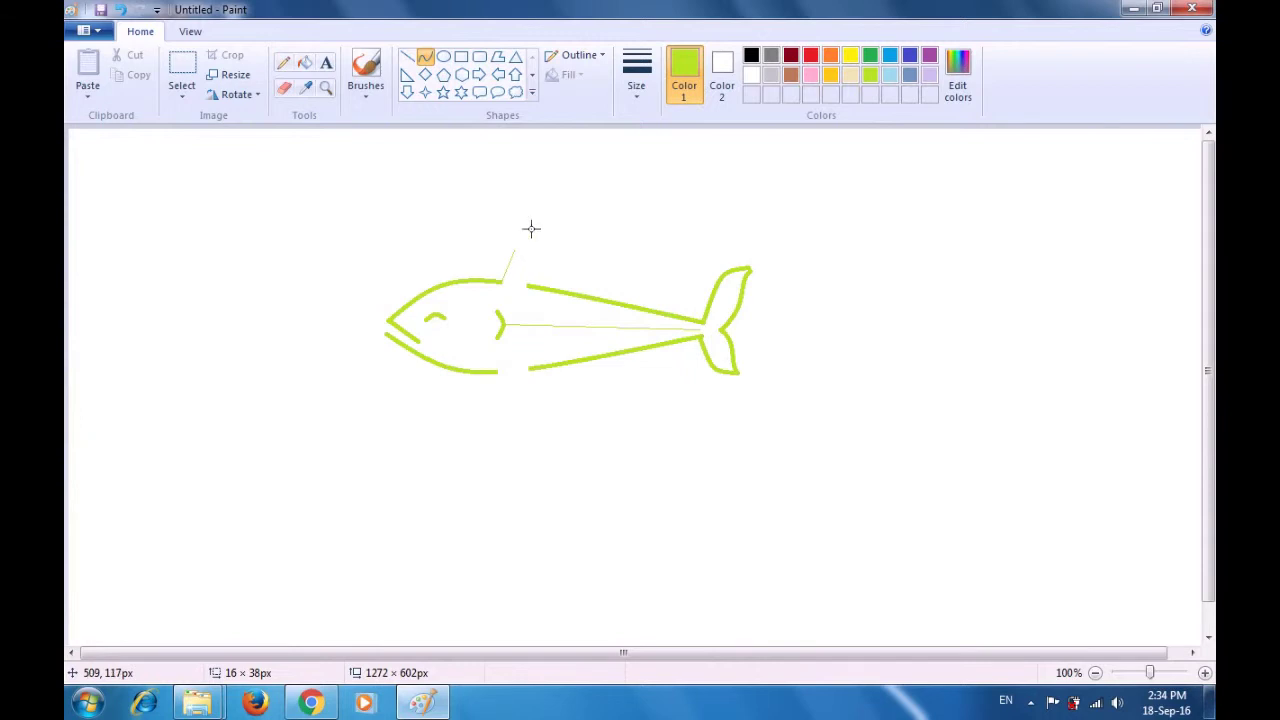
click(629, 94)
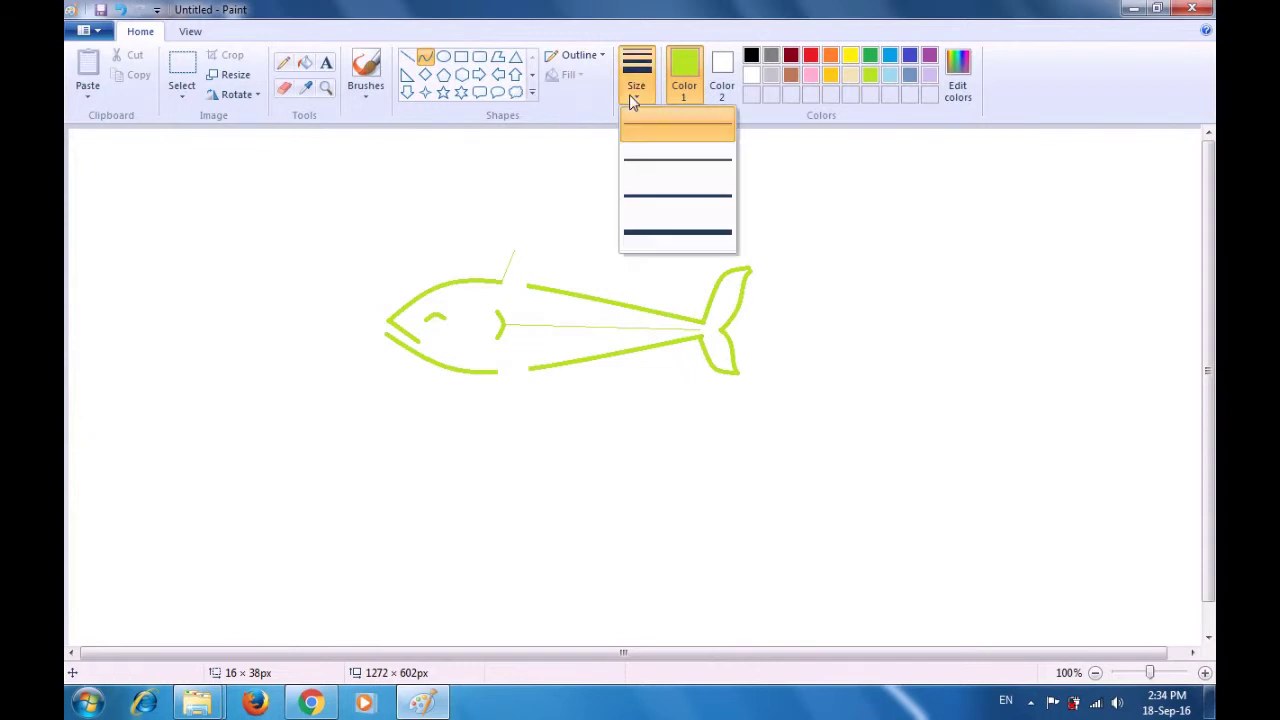
click(666, 194)
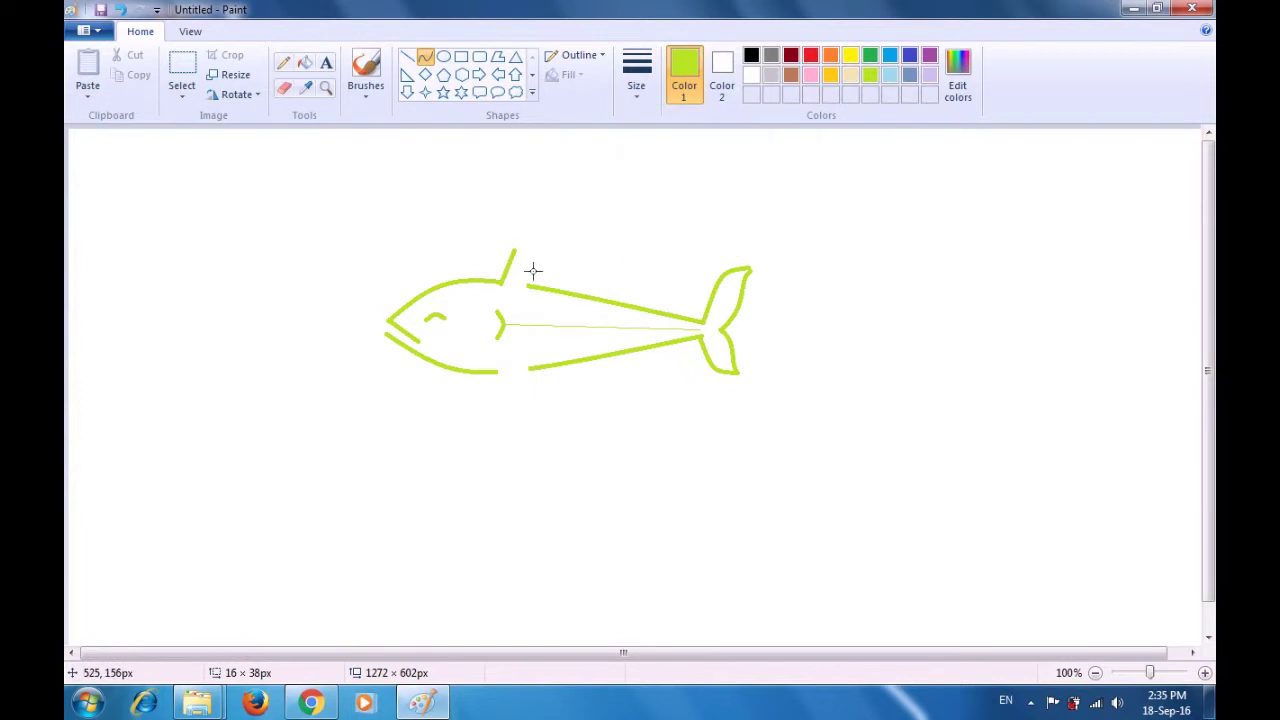
drag(509, 263, 499, 258)
click(557, 197)
Curve the top fin's back edge down to the body, then start a slanting belly-gap line.
drag(514, 251, 529, 287)
drag(517, 263, 509, 266)
click(515, 266)
click(603, 238)
drag(481, 351, 515, 398)
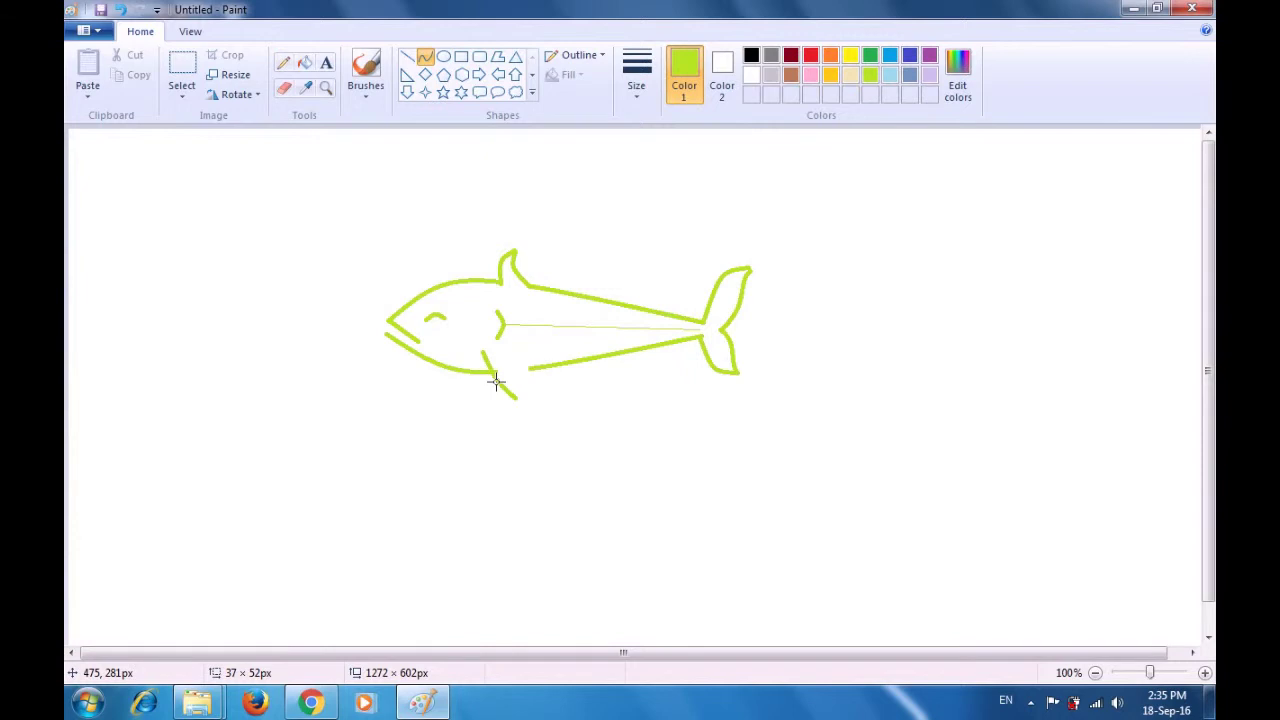
Undo the stray belly curve and draw the two curved edges of the lower fin.
key(ctrl+z)
drag(503, 352, 506, 398)
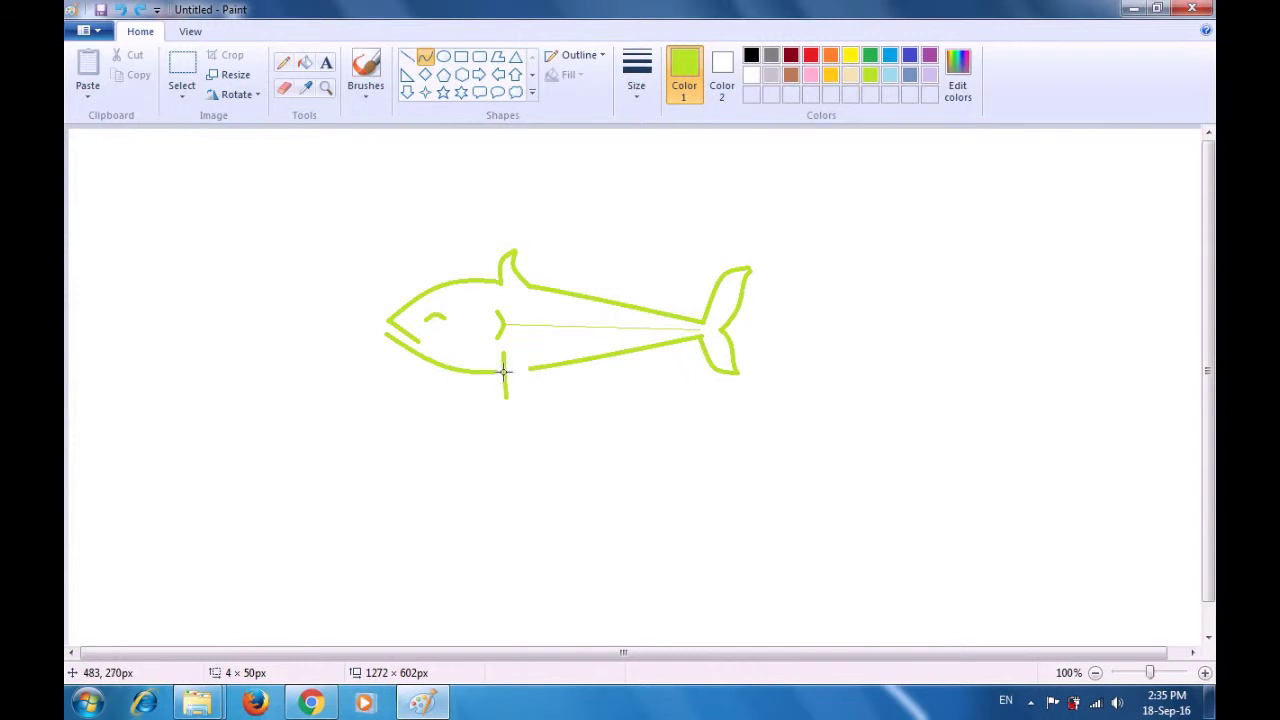
drag(505, 372, 491, 394)
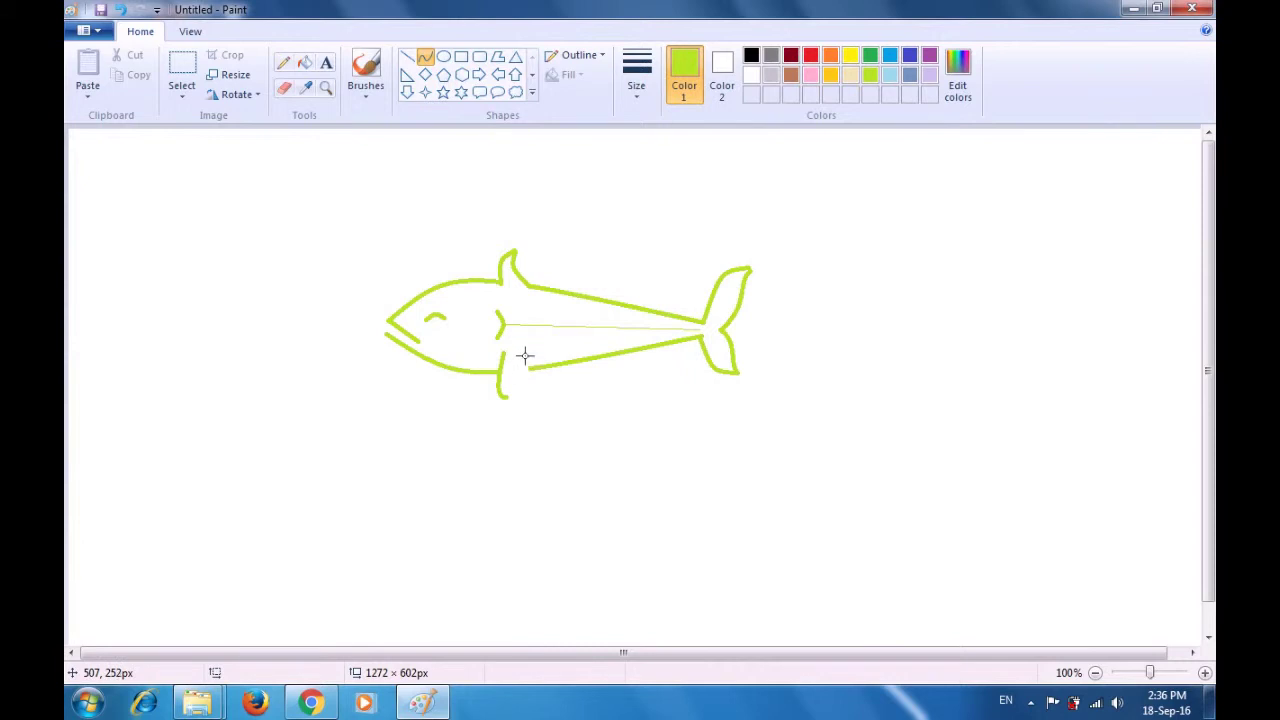
mouse_move(521, 353)
mouse_down()
mouse_move(531, 388)
mouse_move(507, 398)
mouse_move(514, 369)
mouse_move(522, 386)
mouse_move(505, 386)
mouse_up()
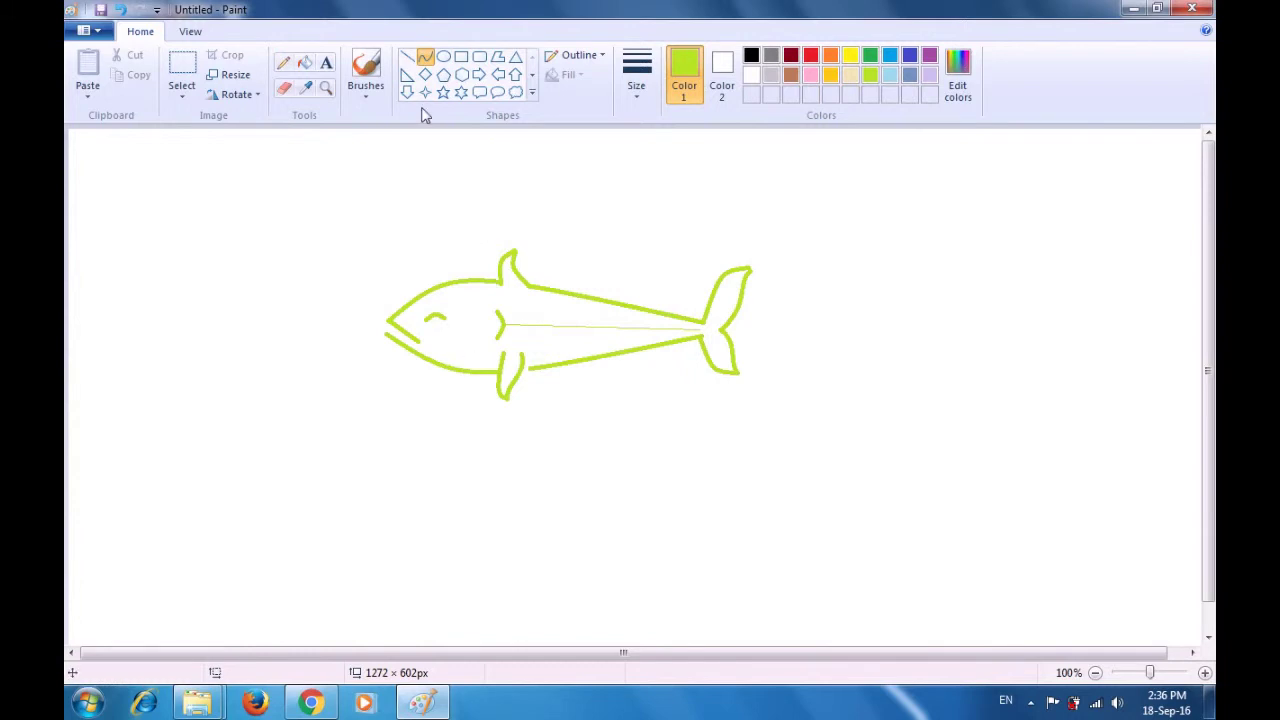
Close the lower fin with a short straight line across its base.
click(522, 368)
drag(522, 368, 522, 368)
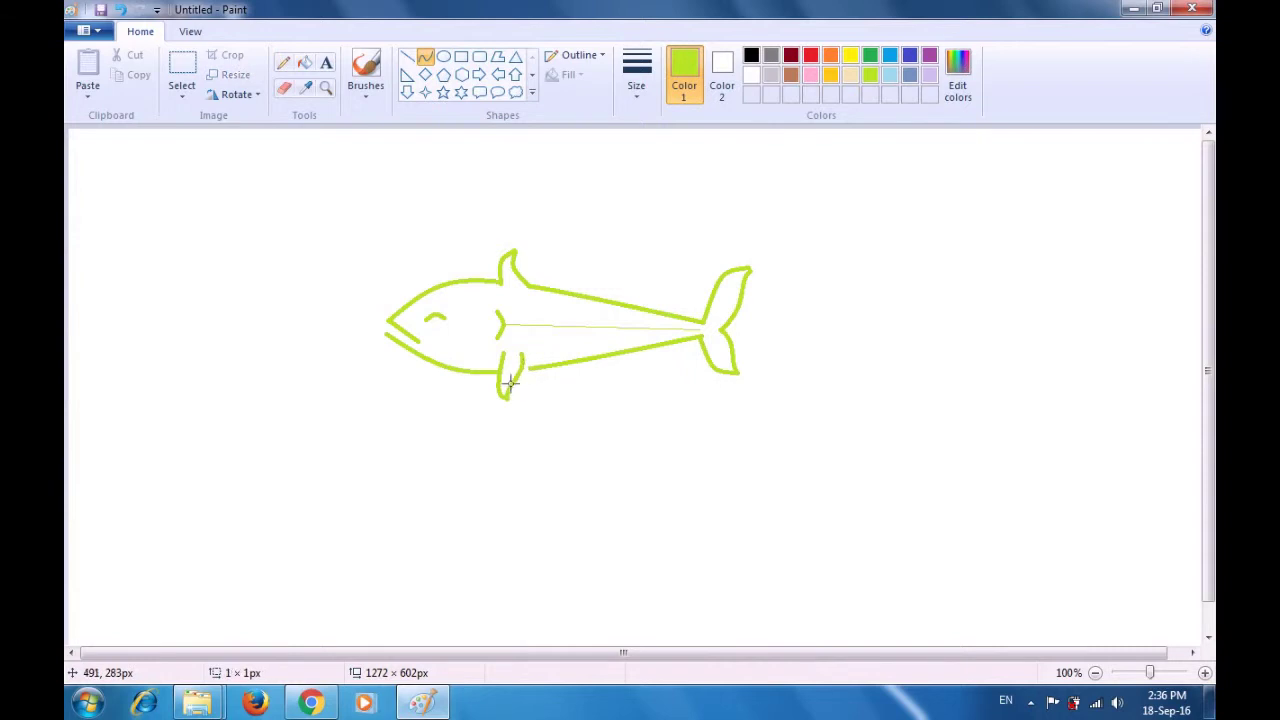
click(407, 57)
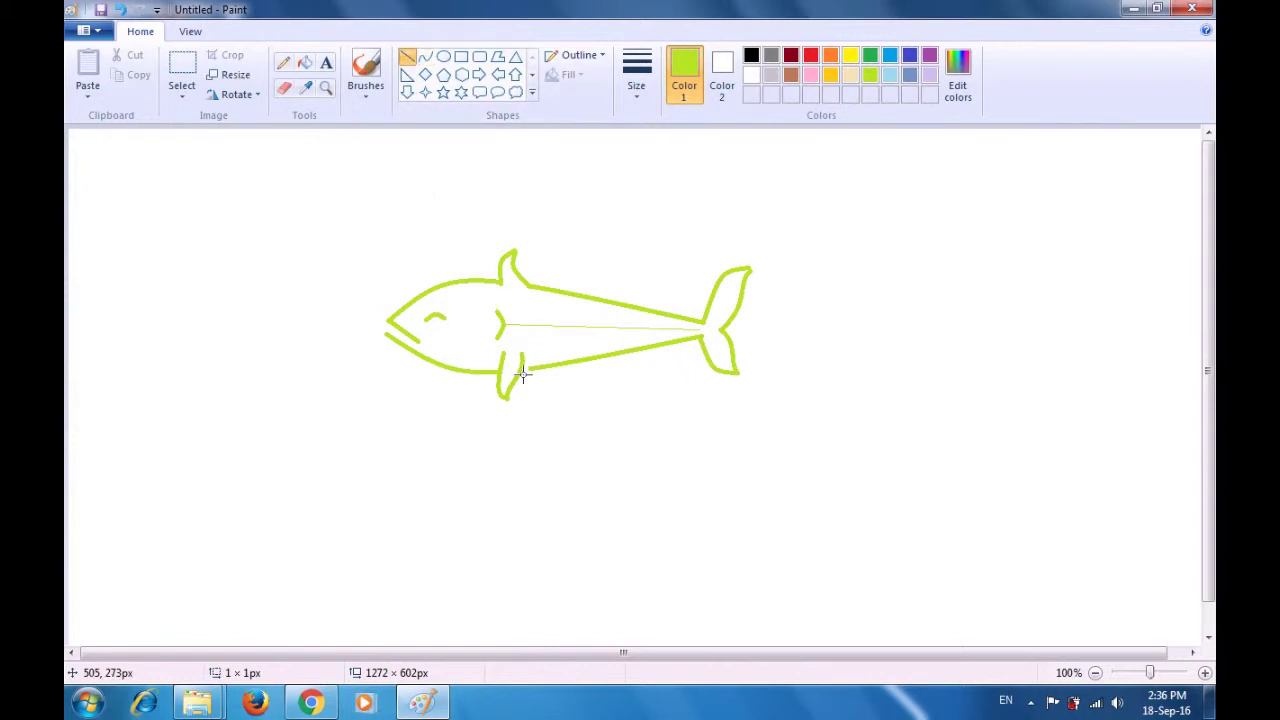
drag(520, 366, 531, 367)
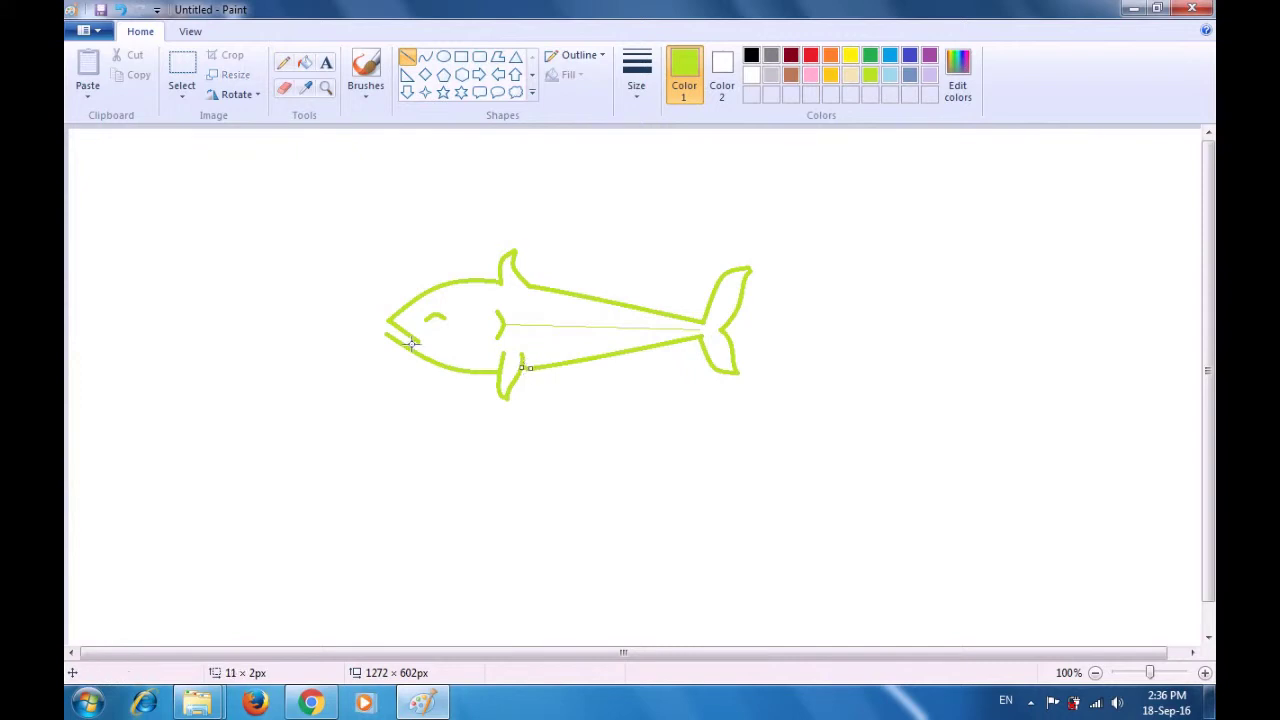
click(310, 333)
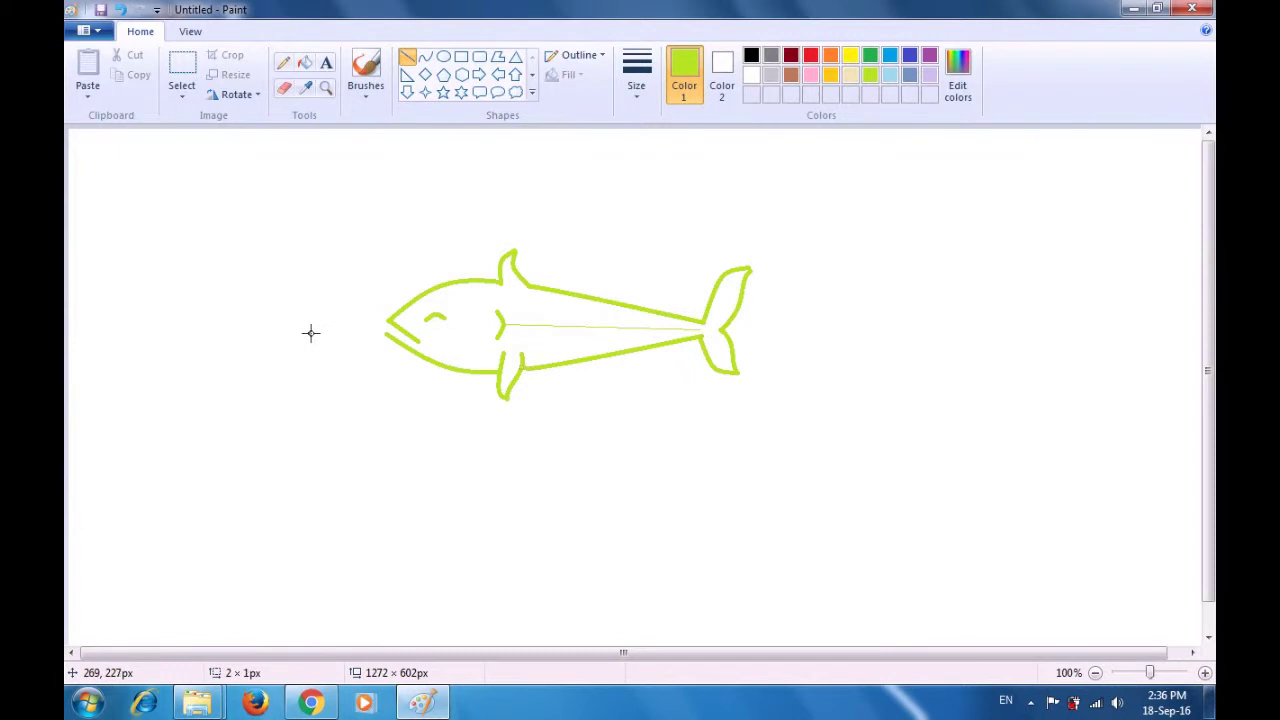
Remove the fish drawing, leaving a blank 1272 × 602px canvas.
drag(310, 333, 311, 333)
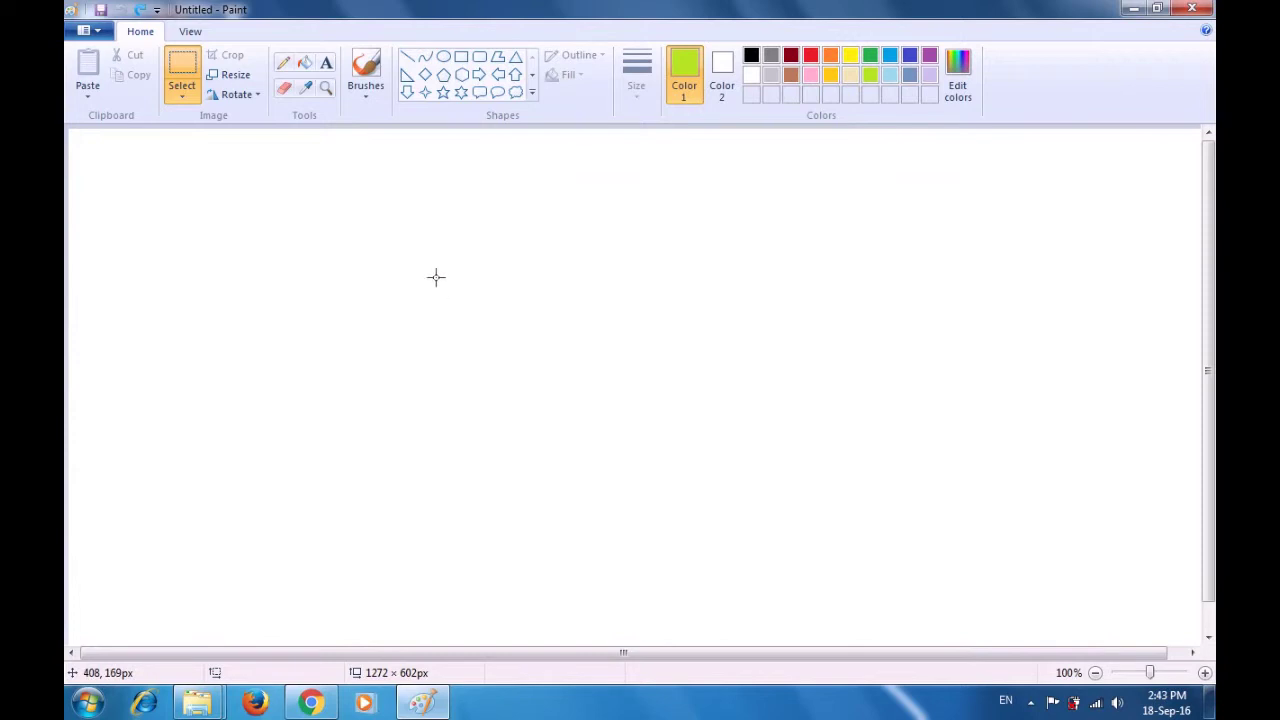
Draw the whale's back as a long curve bent upward into an arch.
click(424, 60)
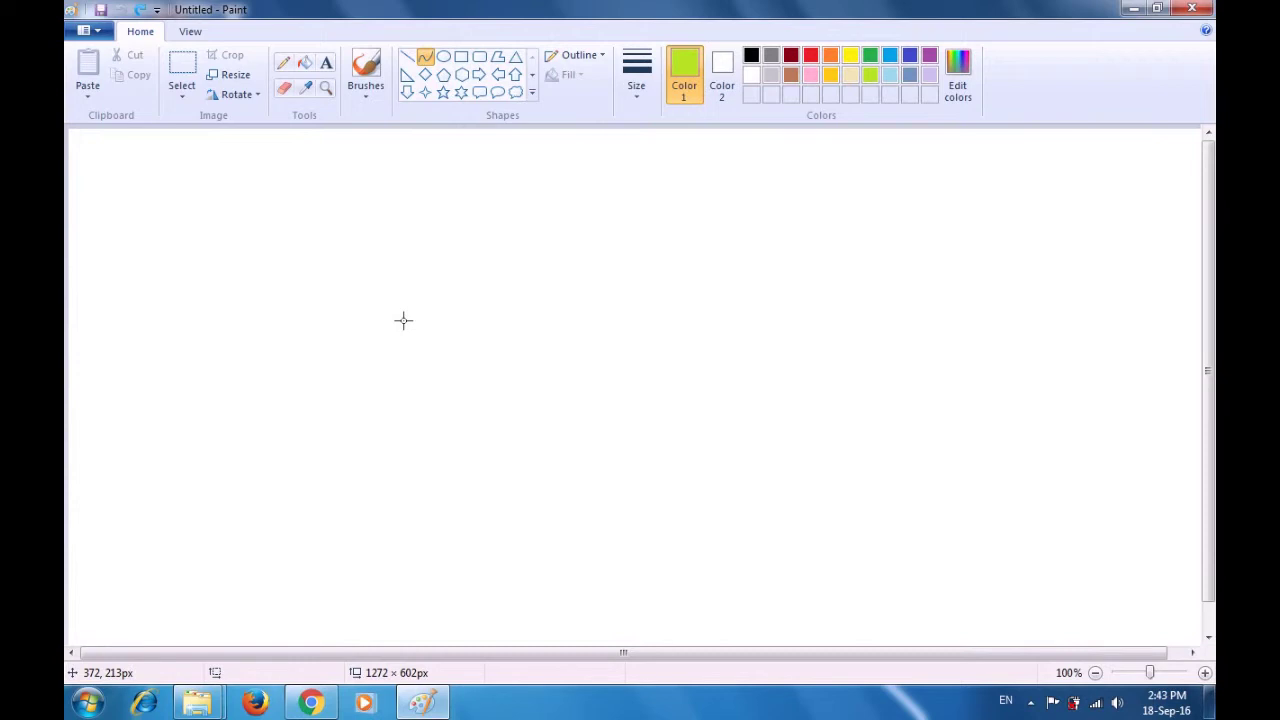
drag(403, 320, 723, 326)
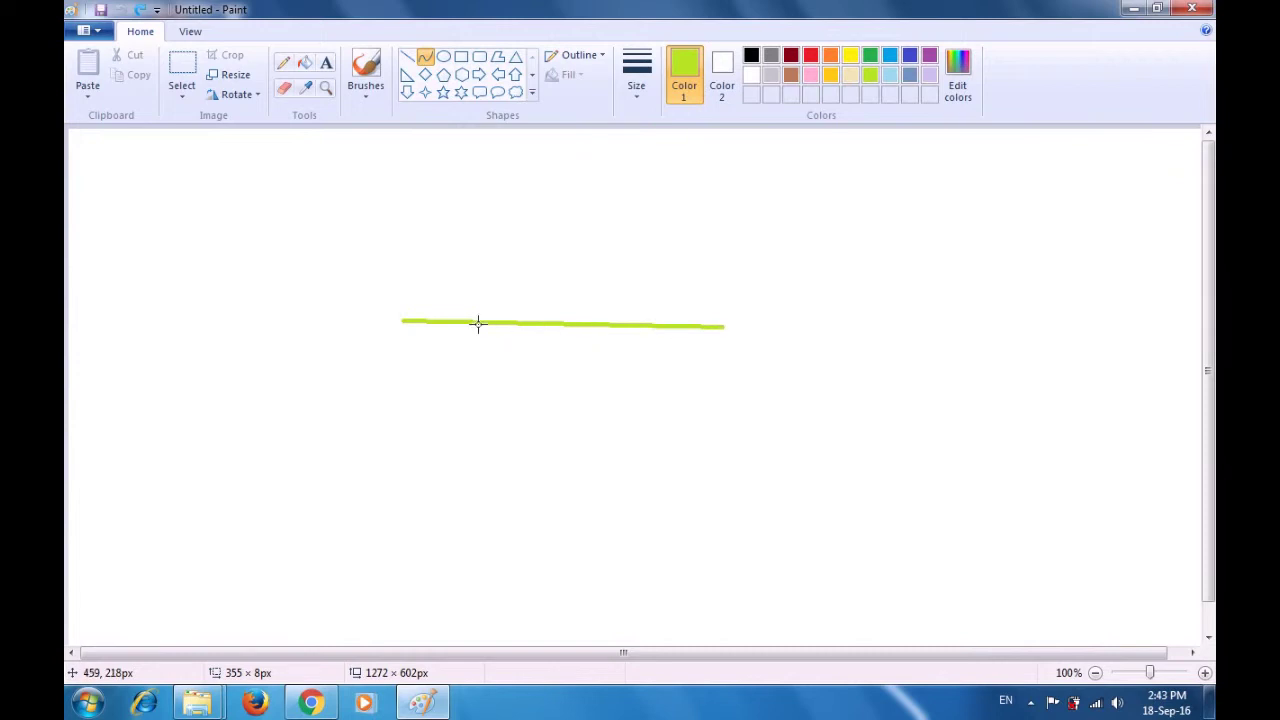
drag(466, 320, 405, 225)
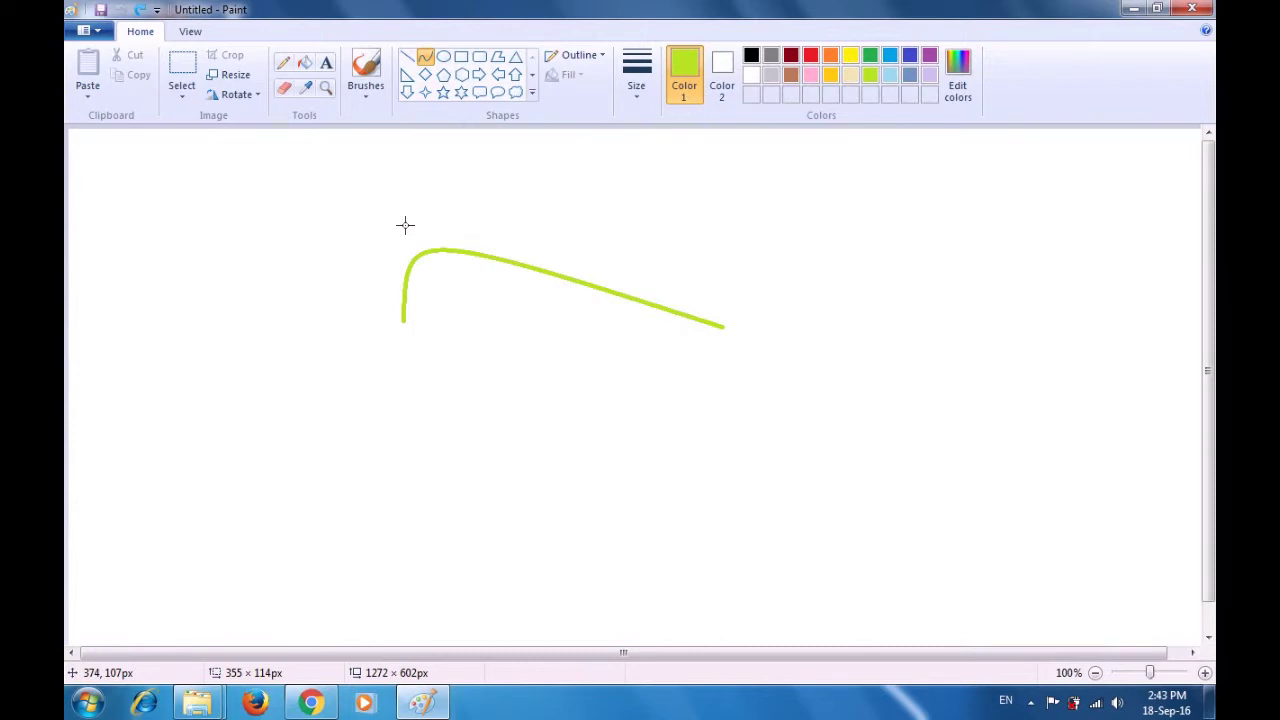
drag(405, 225, 405, 225)
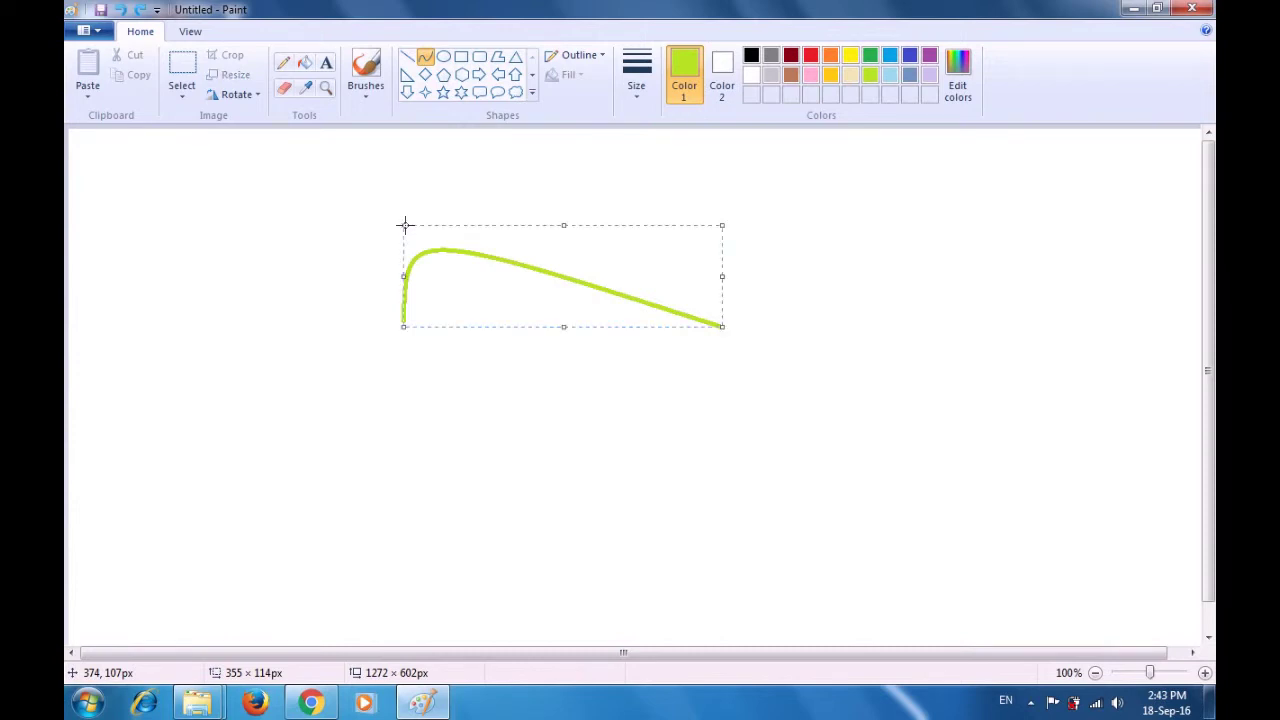
click(326, 230)
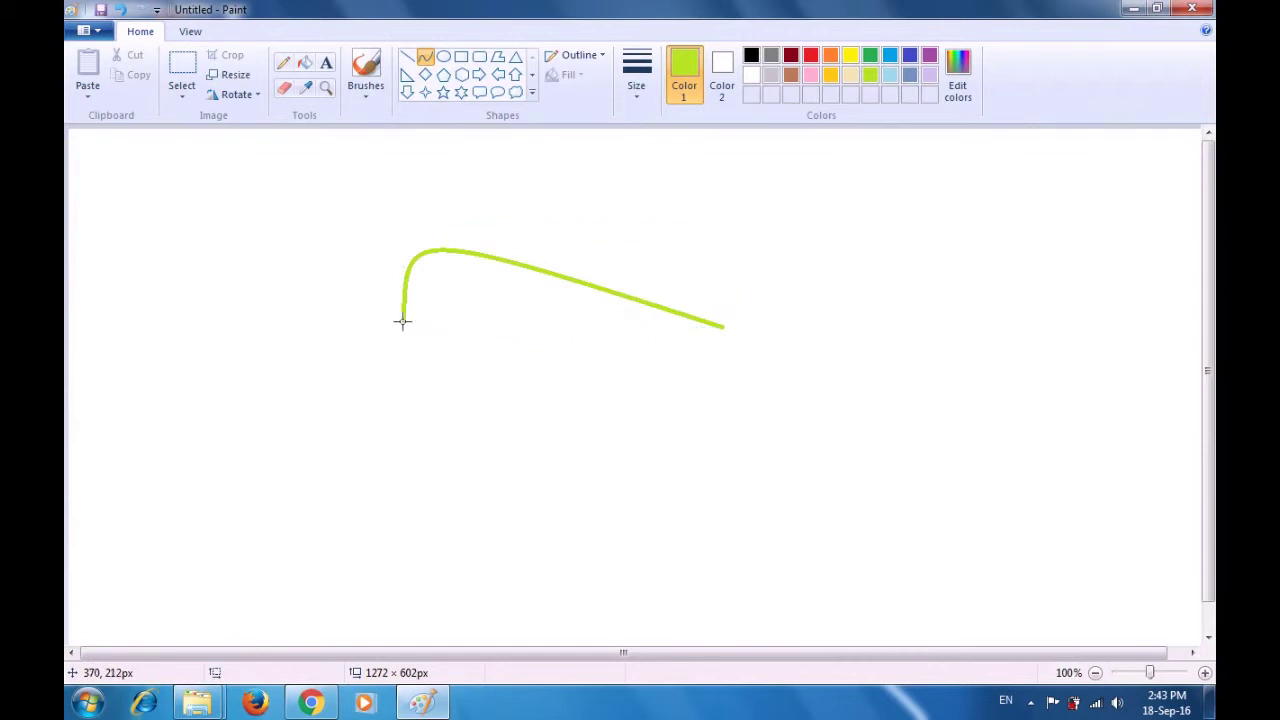
Add a nearly straight belly line meeting the back in a rightward point.
drag(403, 321, 720, 343)
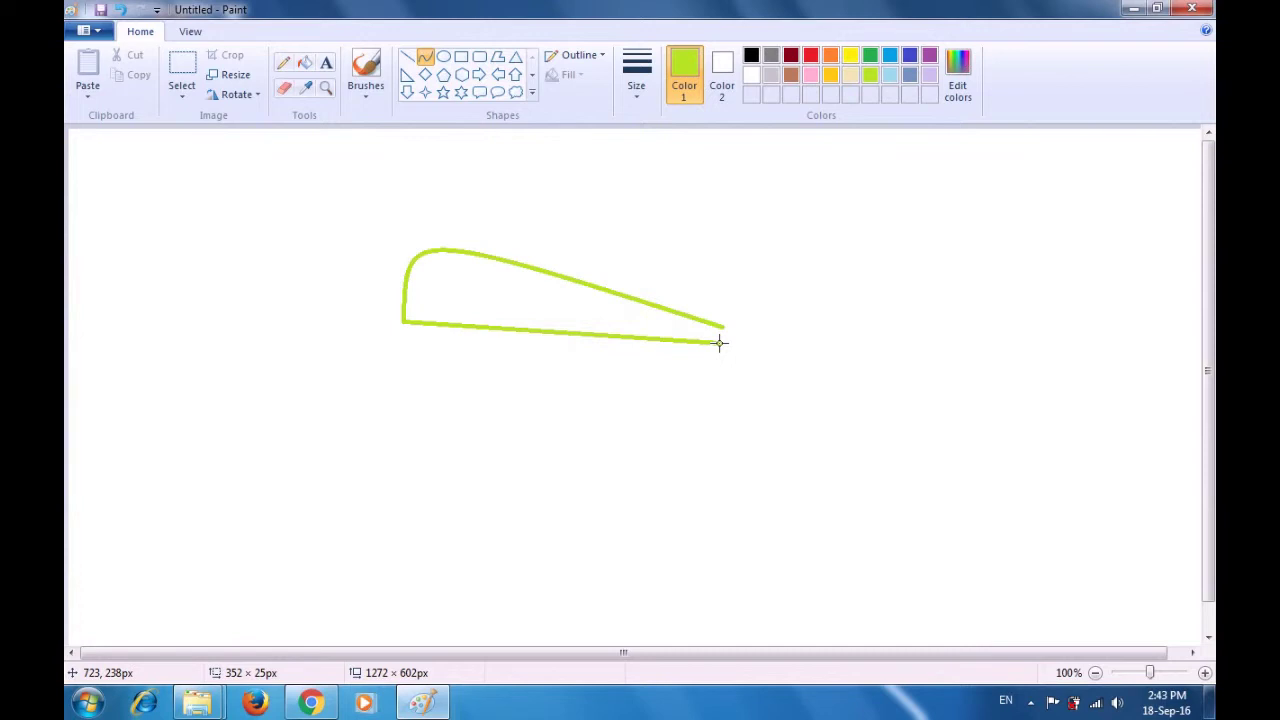
drag(720, 343, 720, 343)
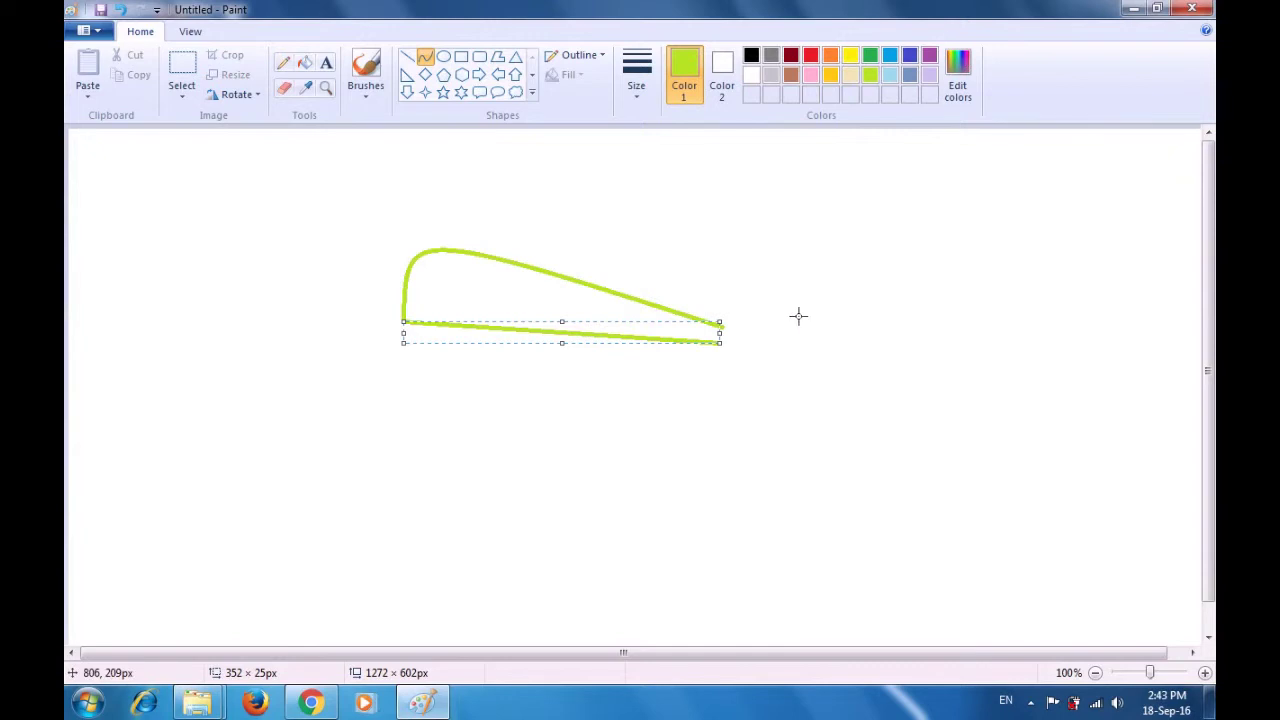
key(Return)
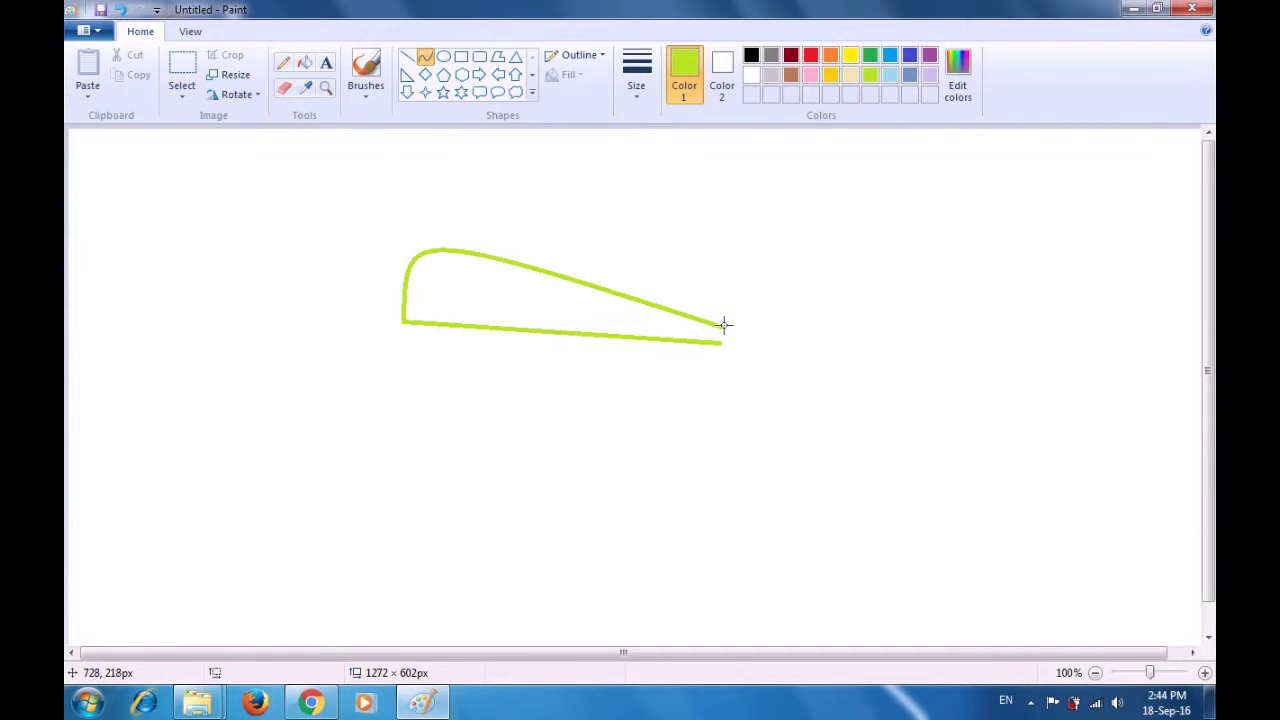
Draw an upper tail curve and a hooked lower tail stroke at the body's right end.
drag(724, 325, 729, 291)
click(771, 243)
click(719, 343)
drag(719, 343, 739, 372)
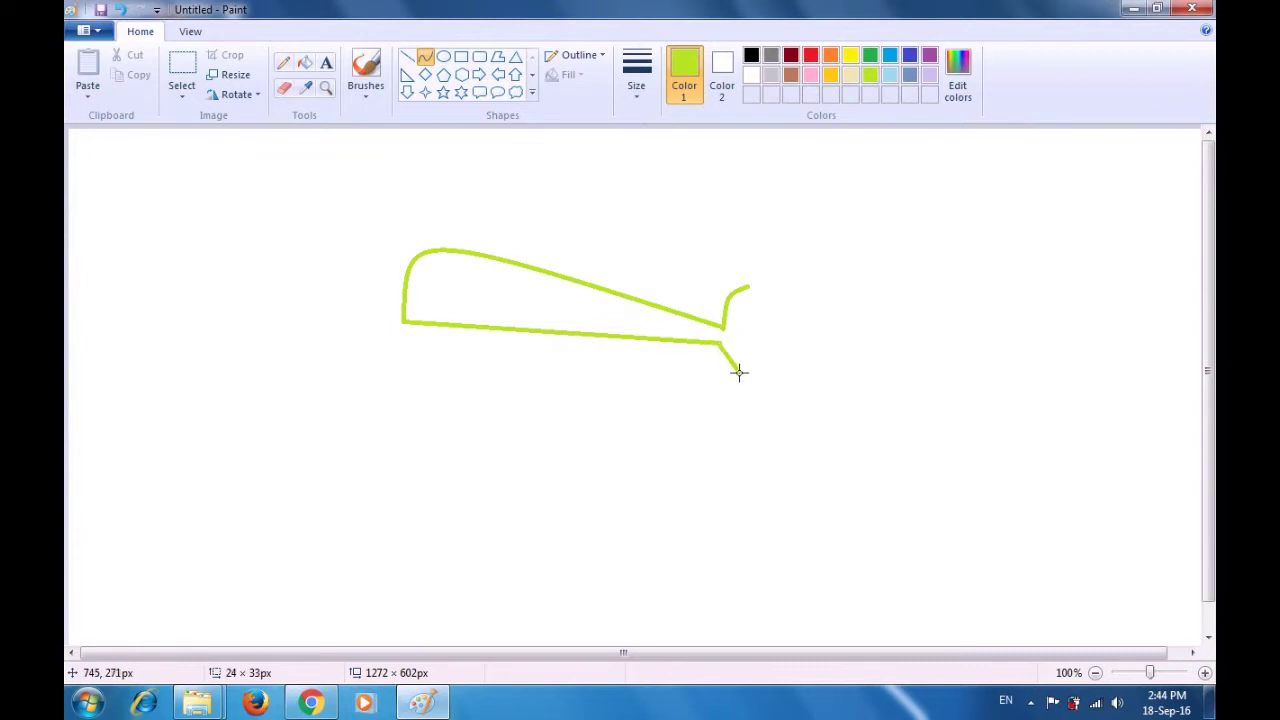
drag(730, 360, 722, 366)
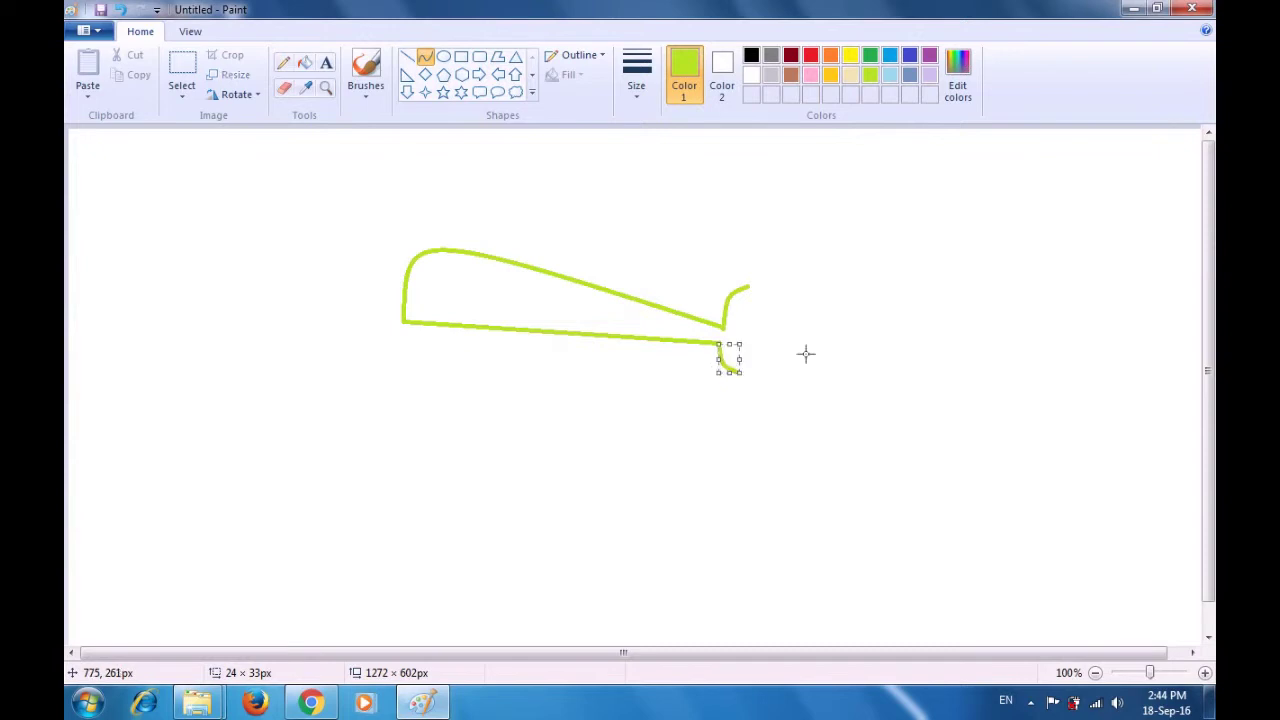
key(Return)
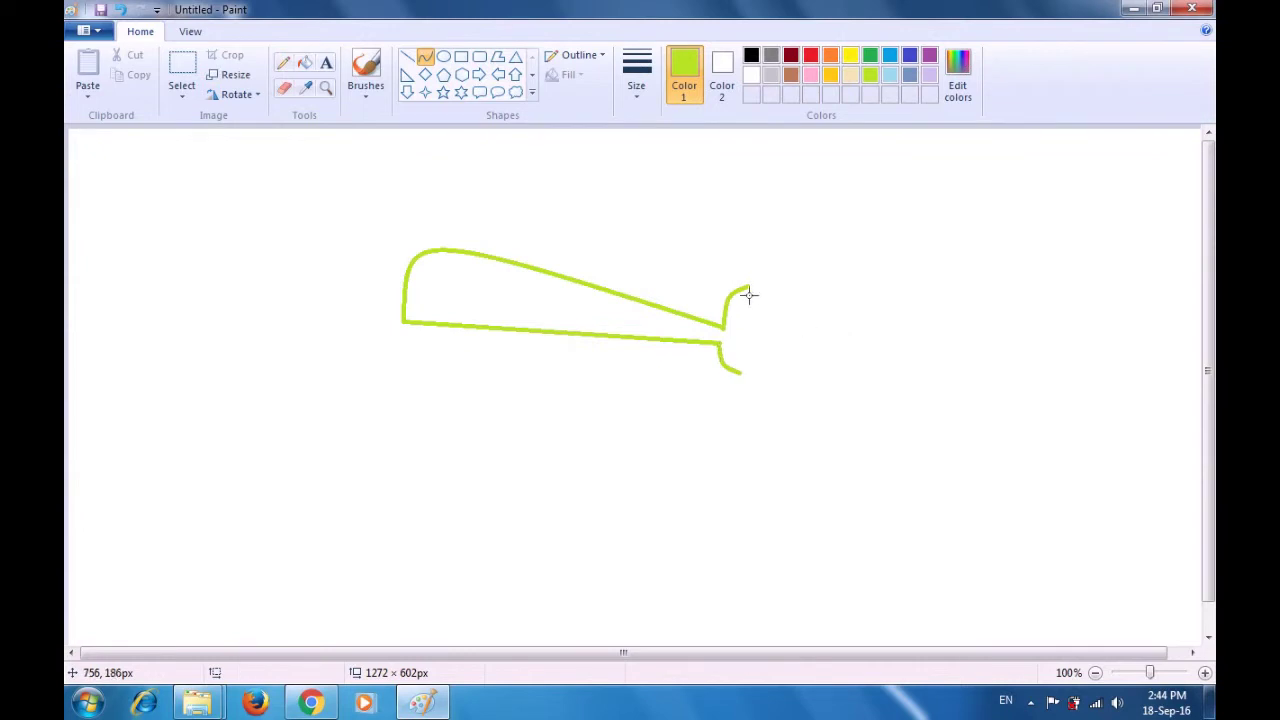
Close the tail fluke with a bent trailing-edge curve.
drag(749, 290, 740, 372)
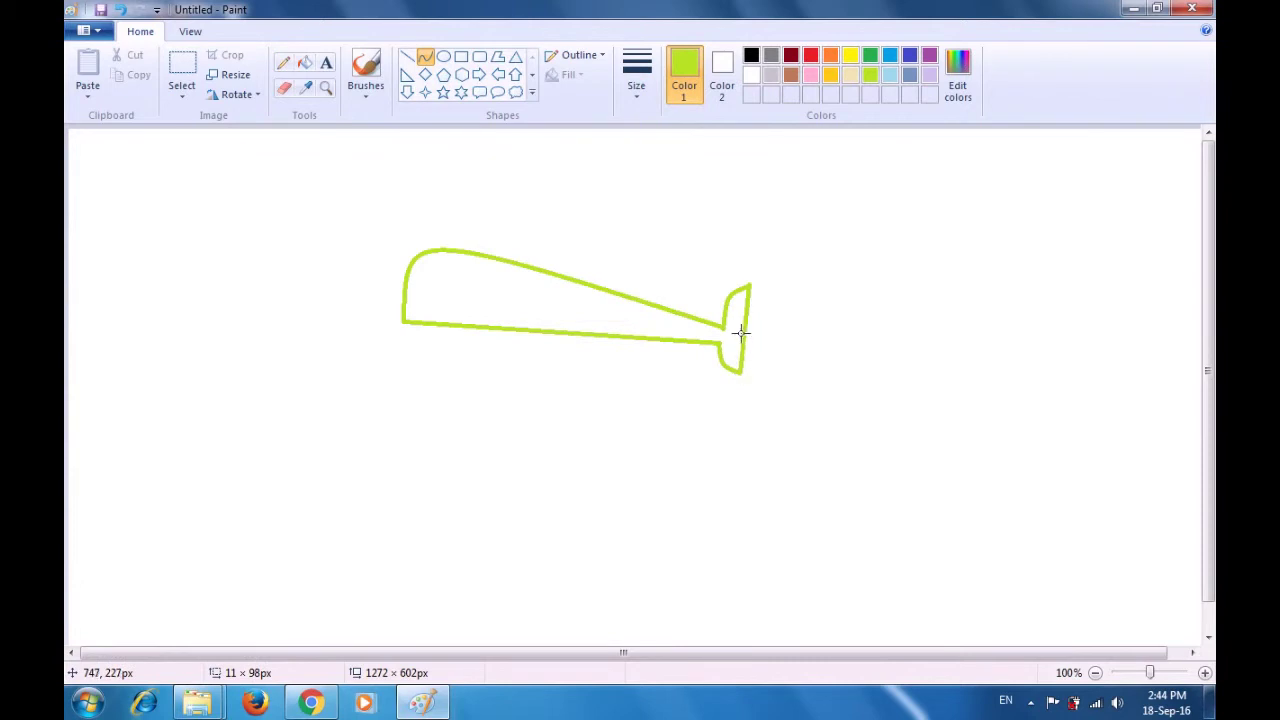
drag(743, 332, 725, 337)
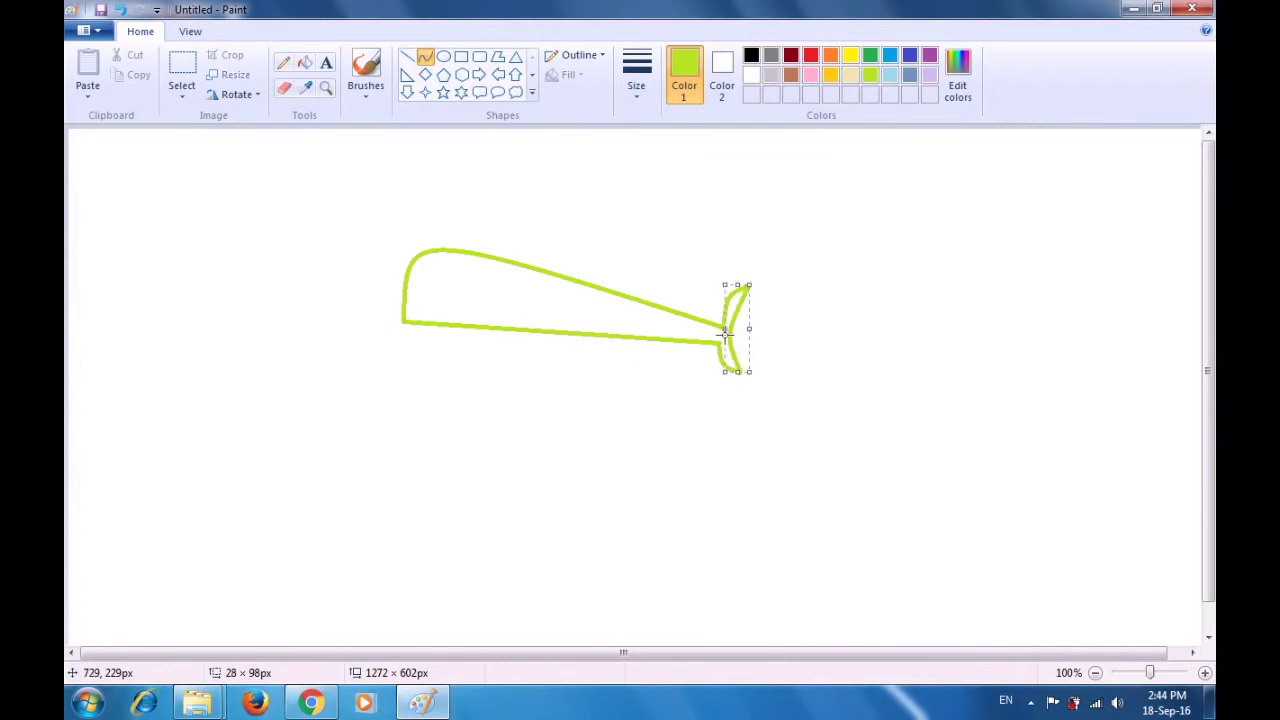
click(860, 318)
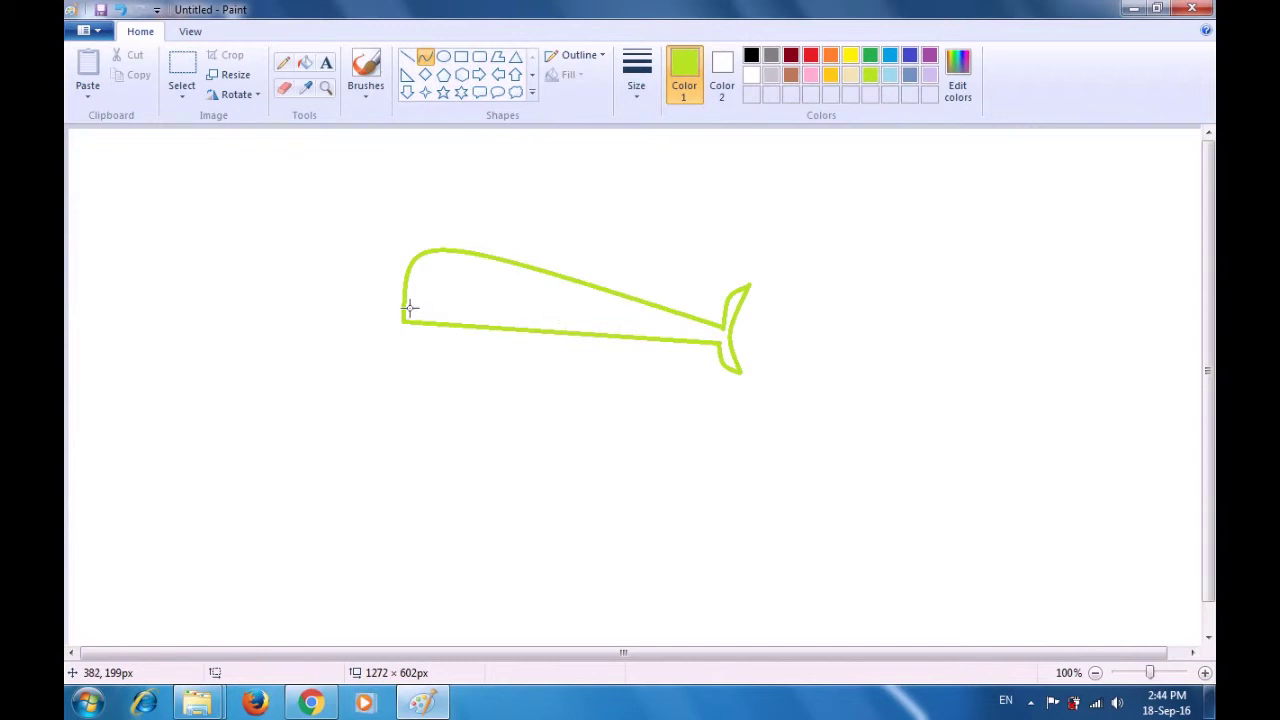
Draw a short straight mouth line in from the whale's nose.
drag(406, 303, 459, 309)
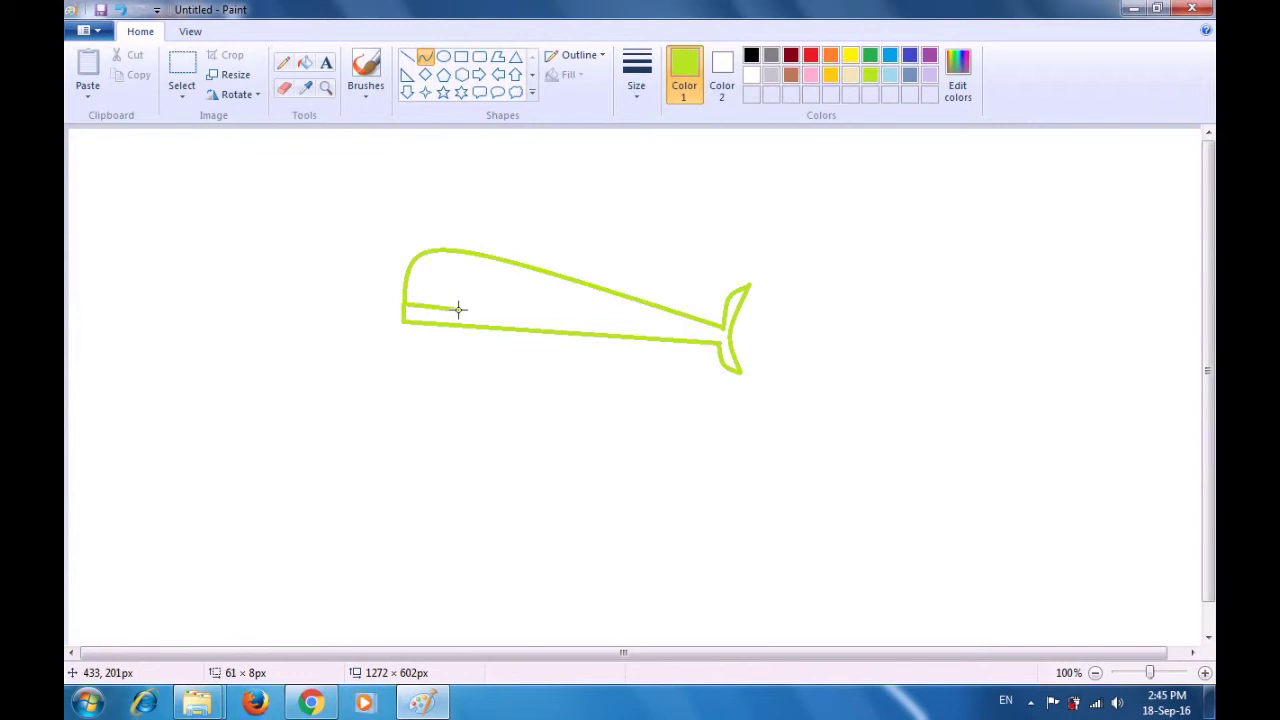
drag(459, 309, 459, 308)
click(560, 228)
Add a small arched eye on the whale's head.
click(471, 287)
drag(471, 287, 484, 287)
drag(484, 287, 478, 285)
click(506, 217)
Erase a short gap partway along the whale's belly line.
click(285, 89)
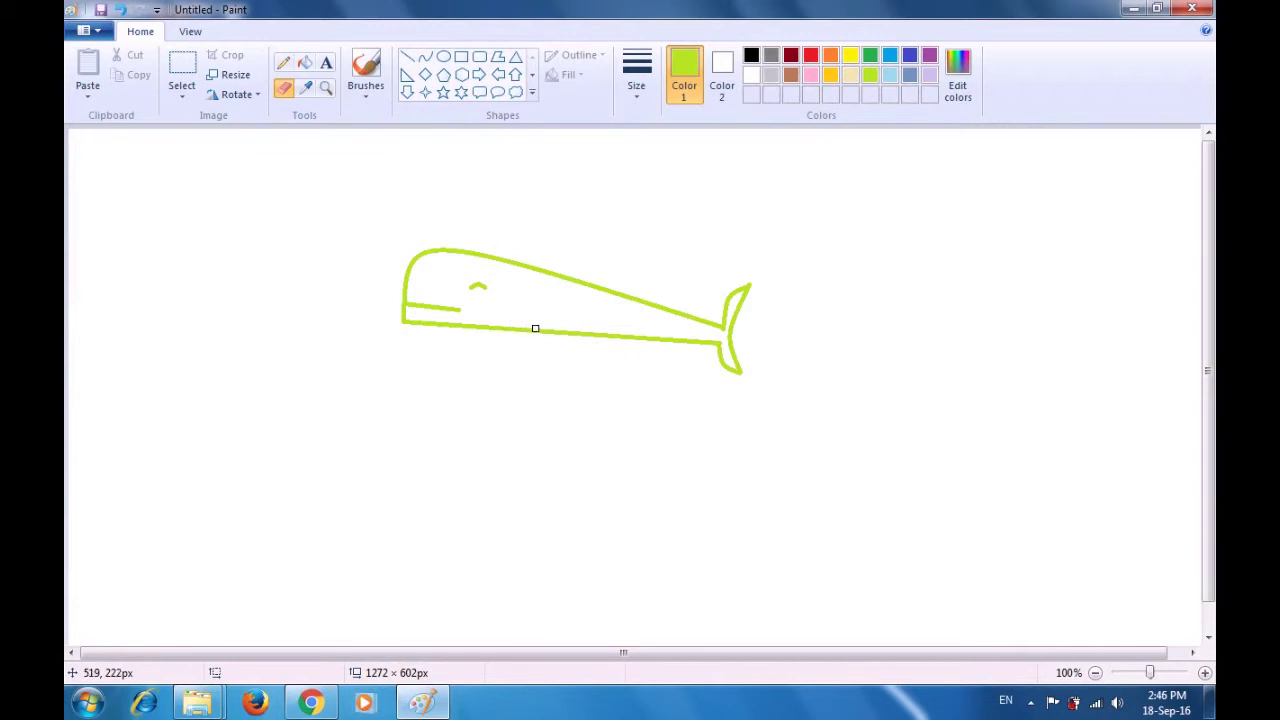
drag(535, 328, 552, 332)
Draw a green flipper under the belly: a short stroke nudged right, then a down-left curve.
click(428, 60)
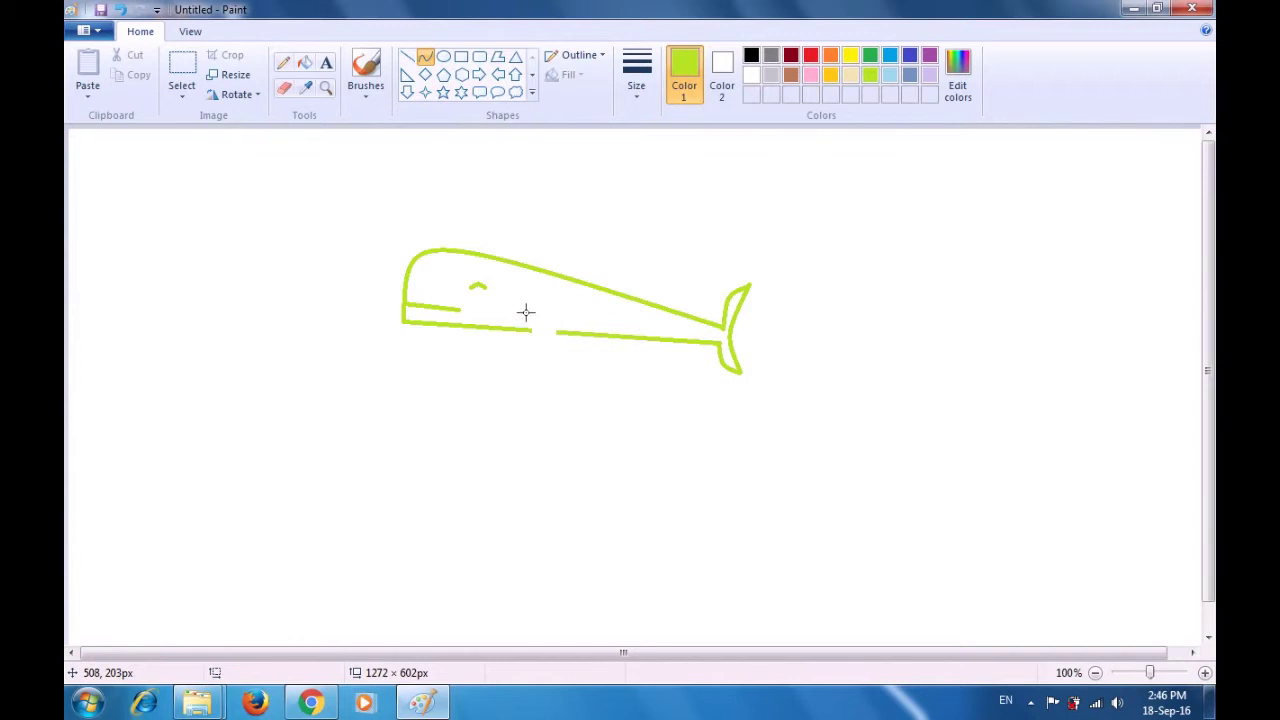
drag(527, 313, 529, 339)
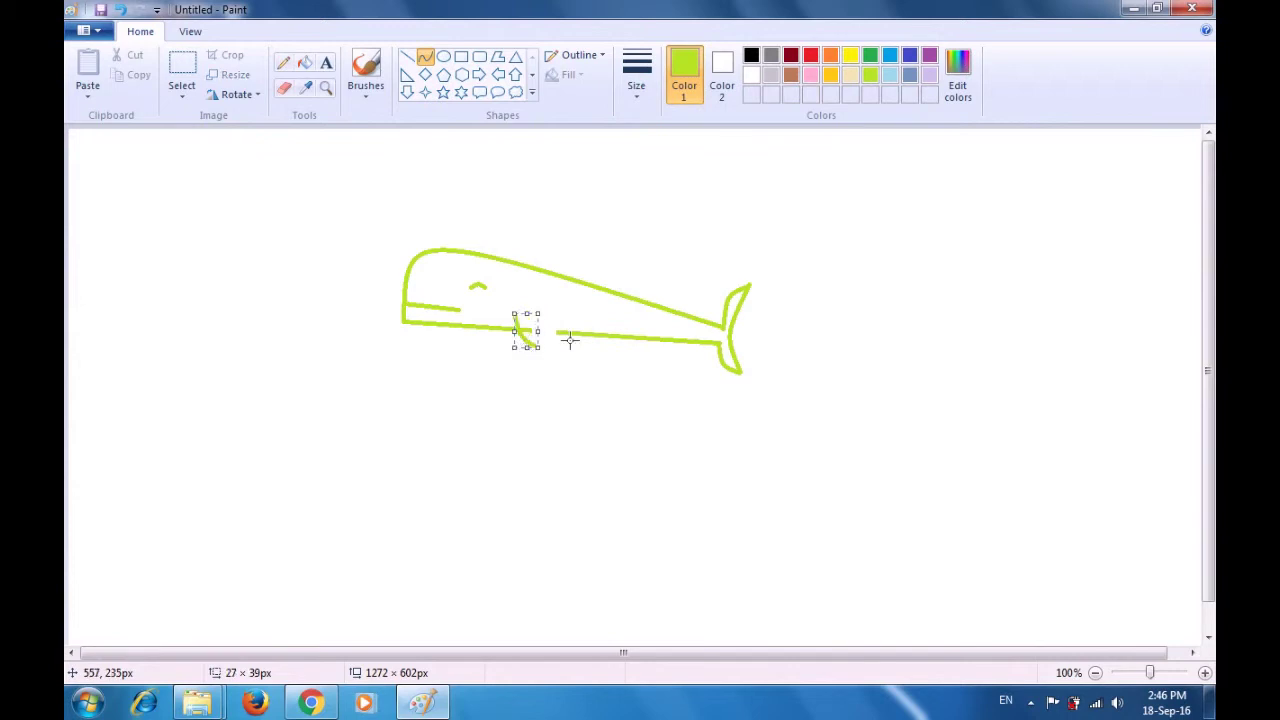
key(Right)
key(Right)
key(Right)
key(Right)
key(Right)
key(Right)
key(Right)
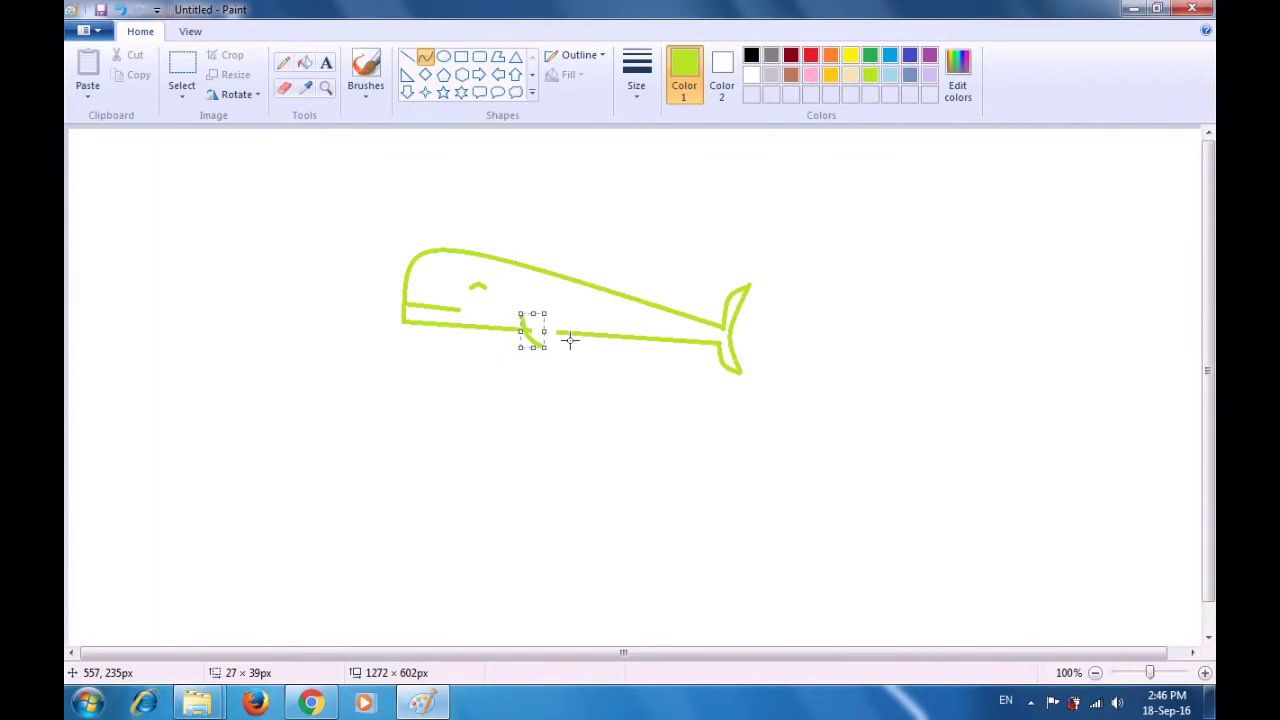
key(Right)
key(Right)
key(Right)
click(680, 236)
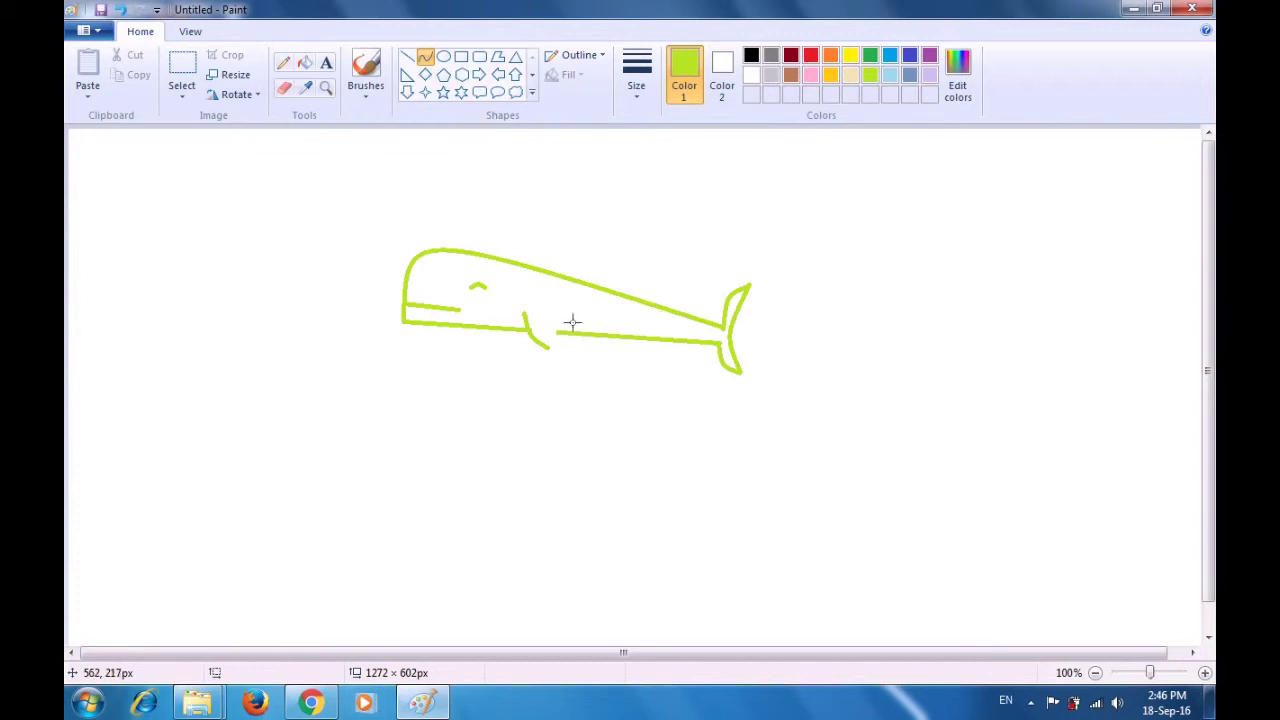
mouse_move(566, 318)
mouse_down()
mouse_move(547, 352)
mouse_move(566, 349)
mouse_move(551, 329)
mouse_up()
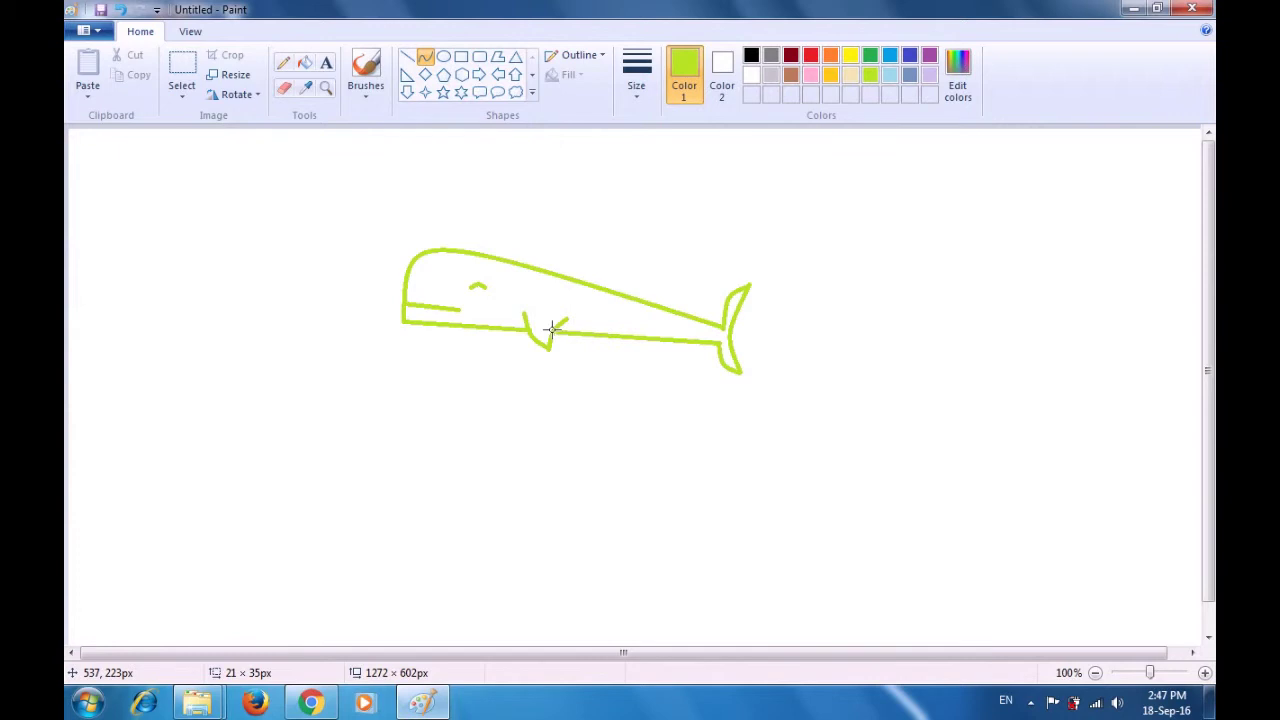
drag(551, 329, 552, 329)
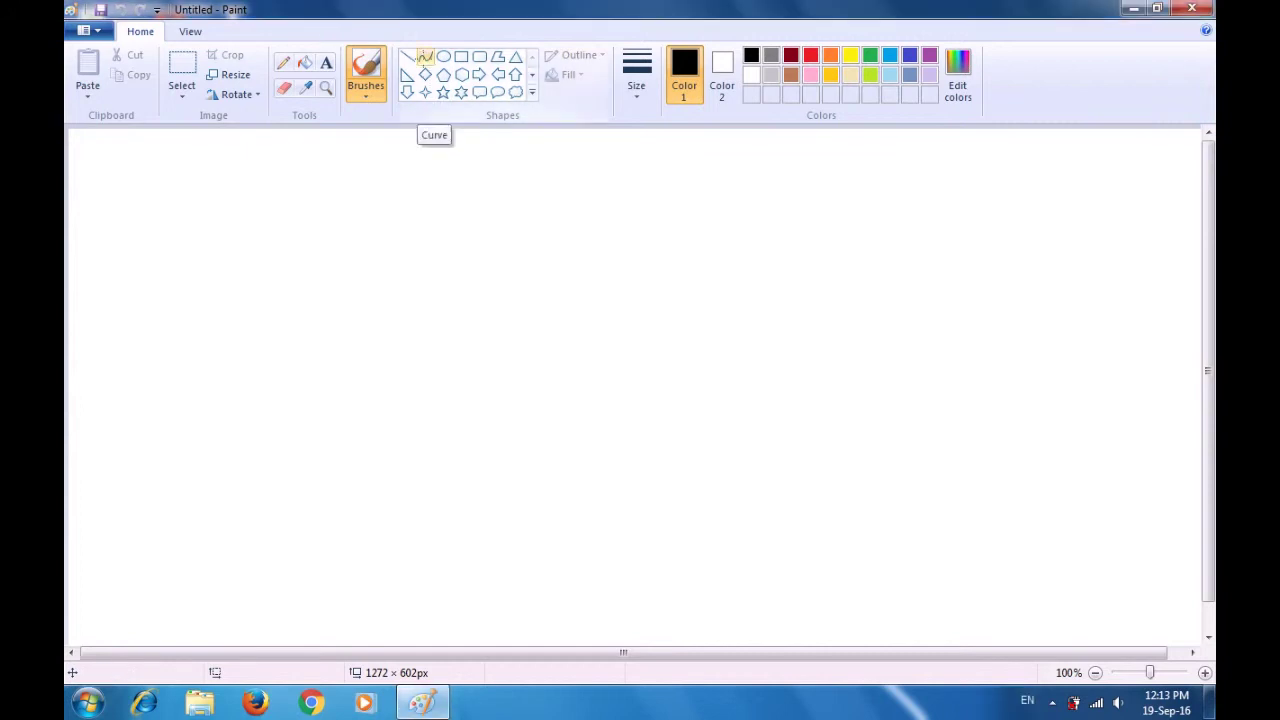
Draw a short curved black stroke as the base of the arrowhead.
click(424, 62)
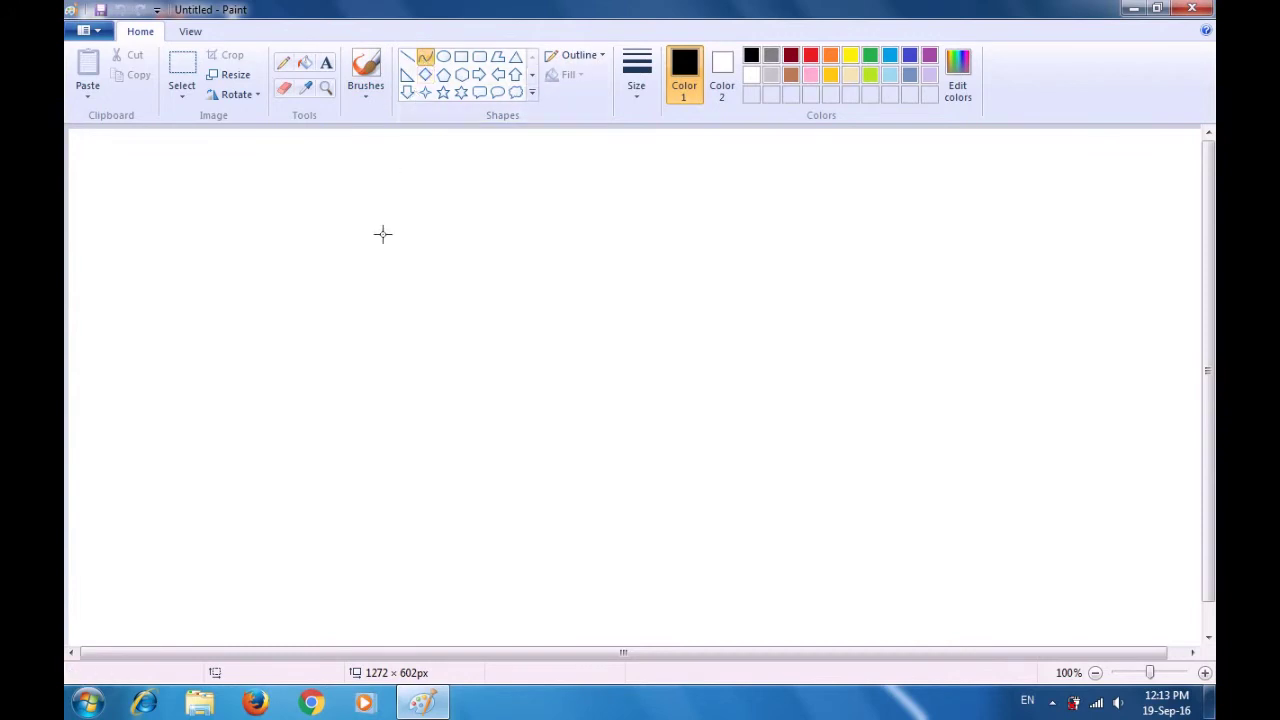
drag(358, 328, 383, 320)
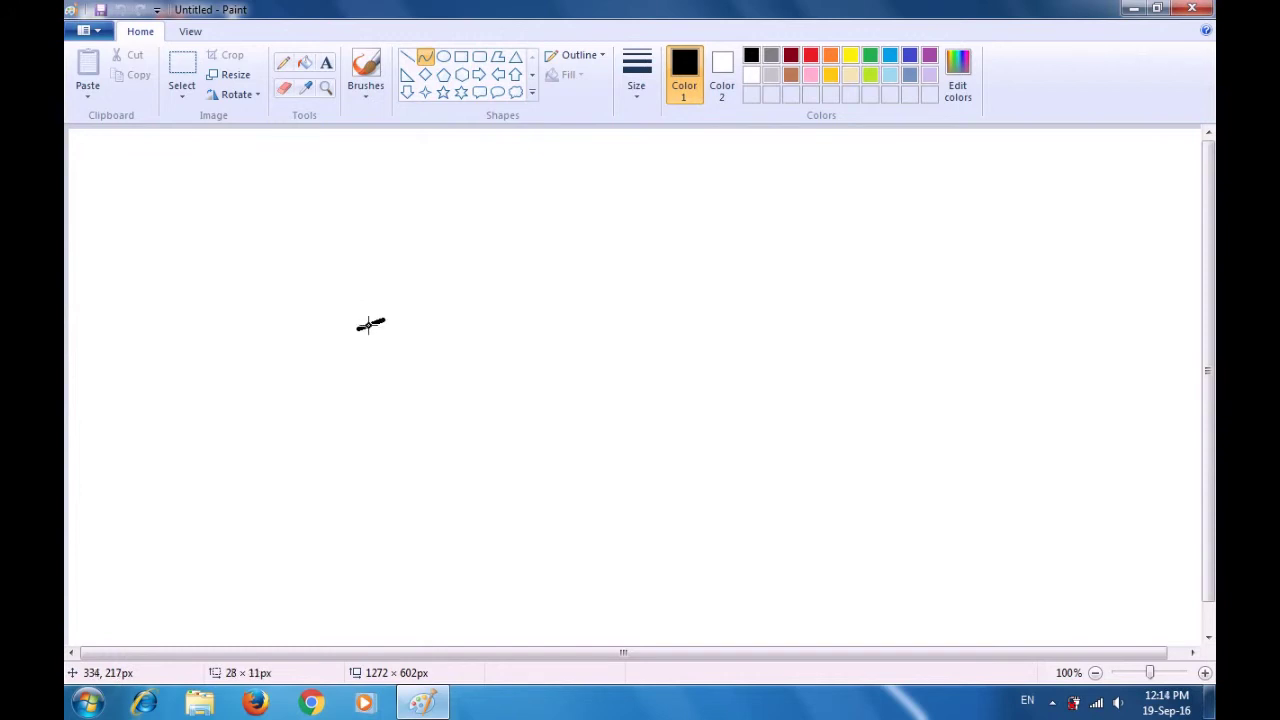
drag(369, 326, 368, 319)
drag(367, 320, 368, 319)
click(395, 261)
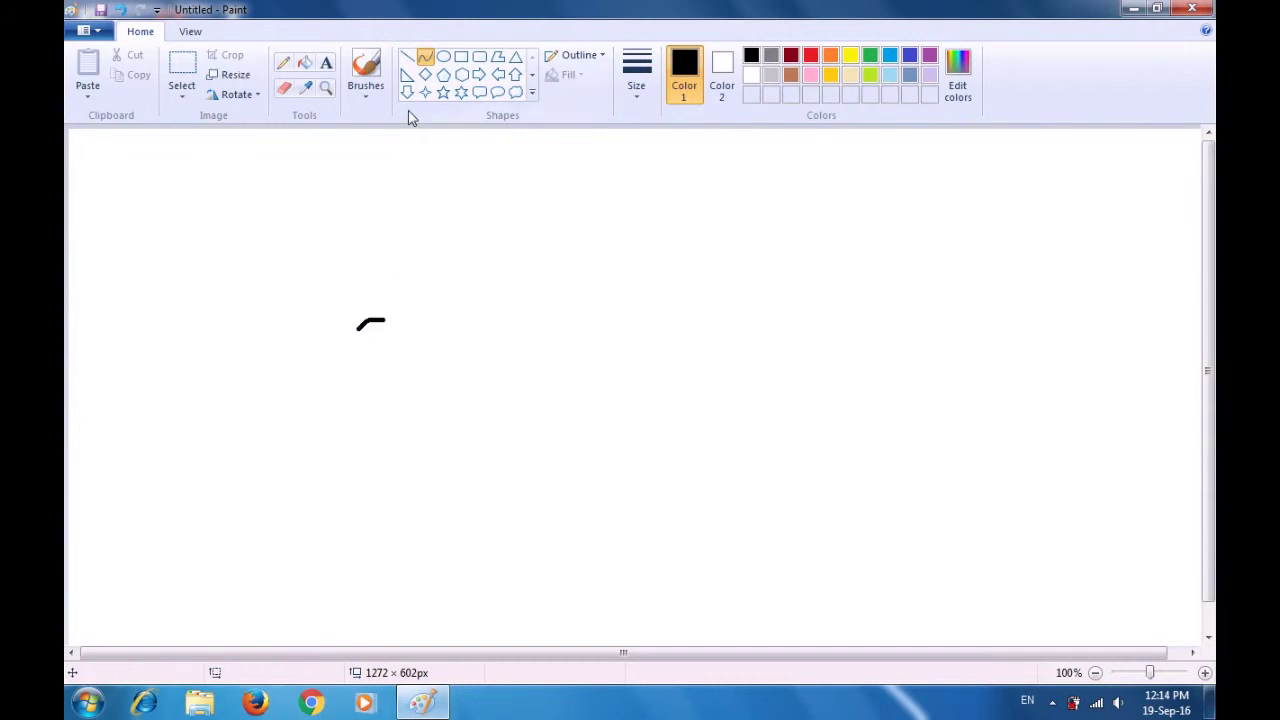
Close the triangular arrowhead with straight lines and draw a long shaft down-right.
click(406, 62)
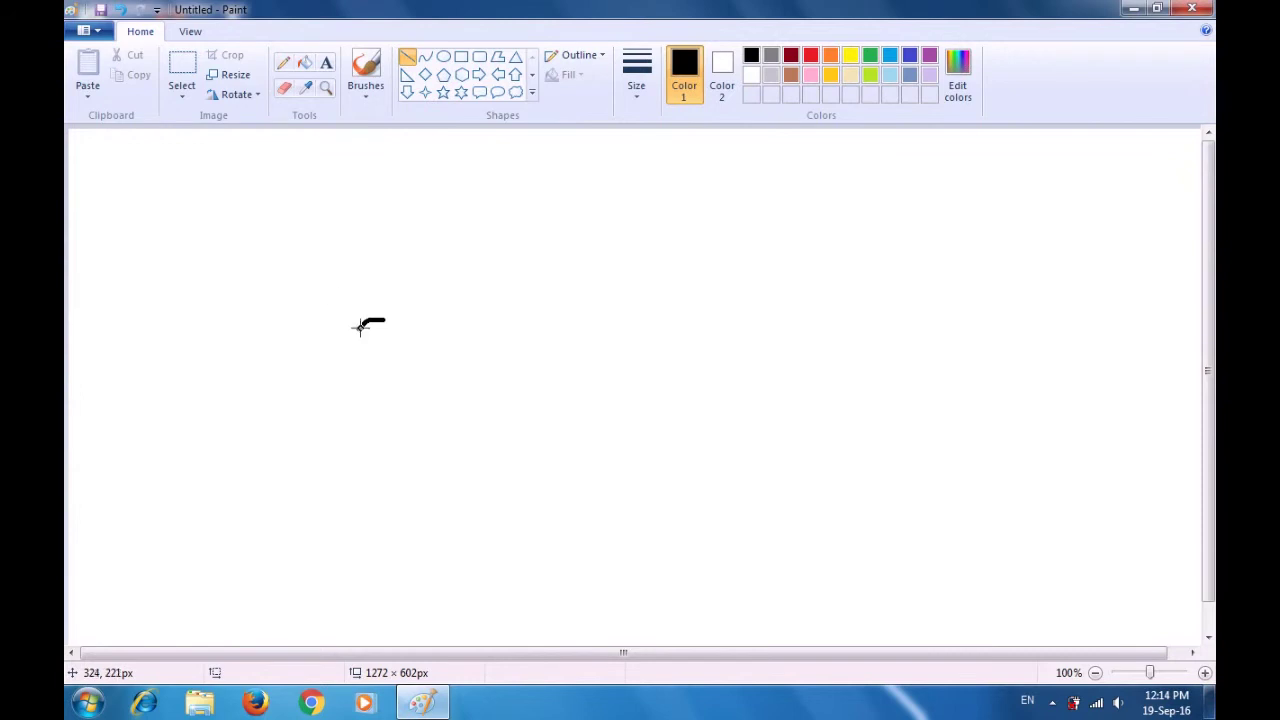
drag(360, 328, 355, 294)
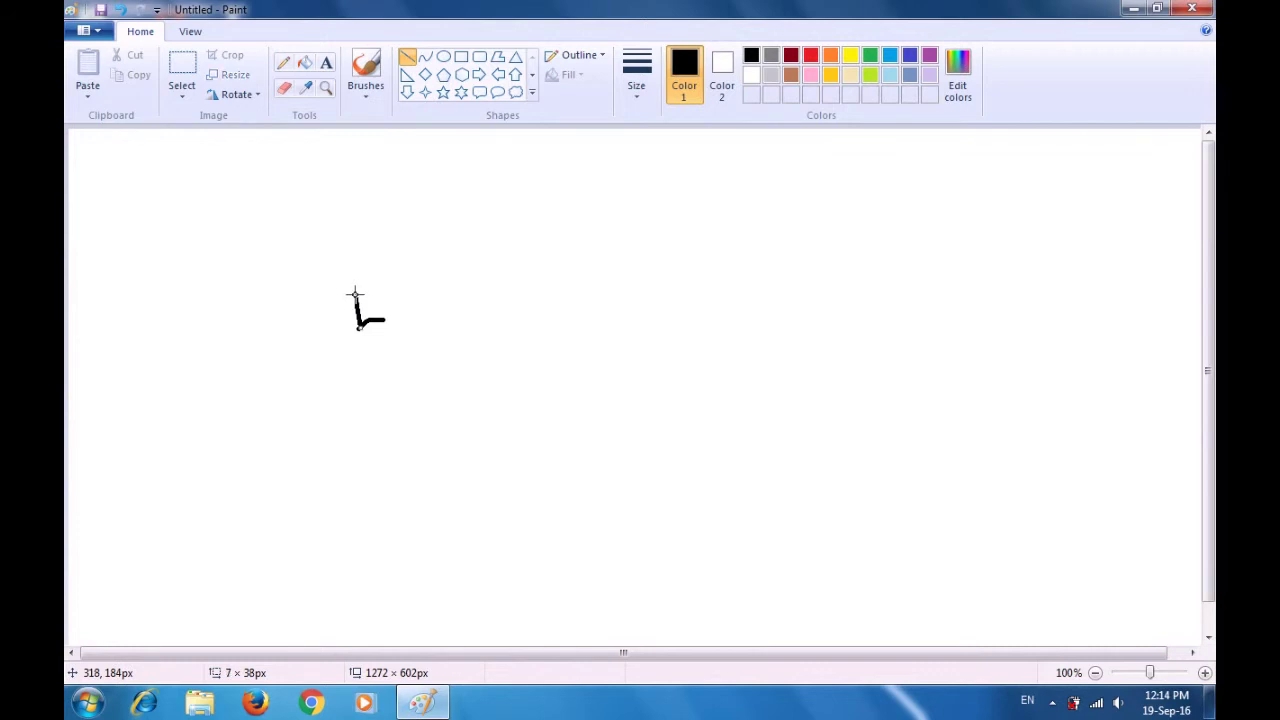
key(ctrl+z)
drag(359, 328, 355, 294)
click(377, 270)
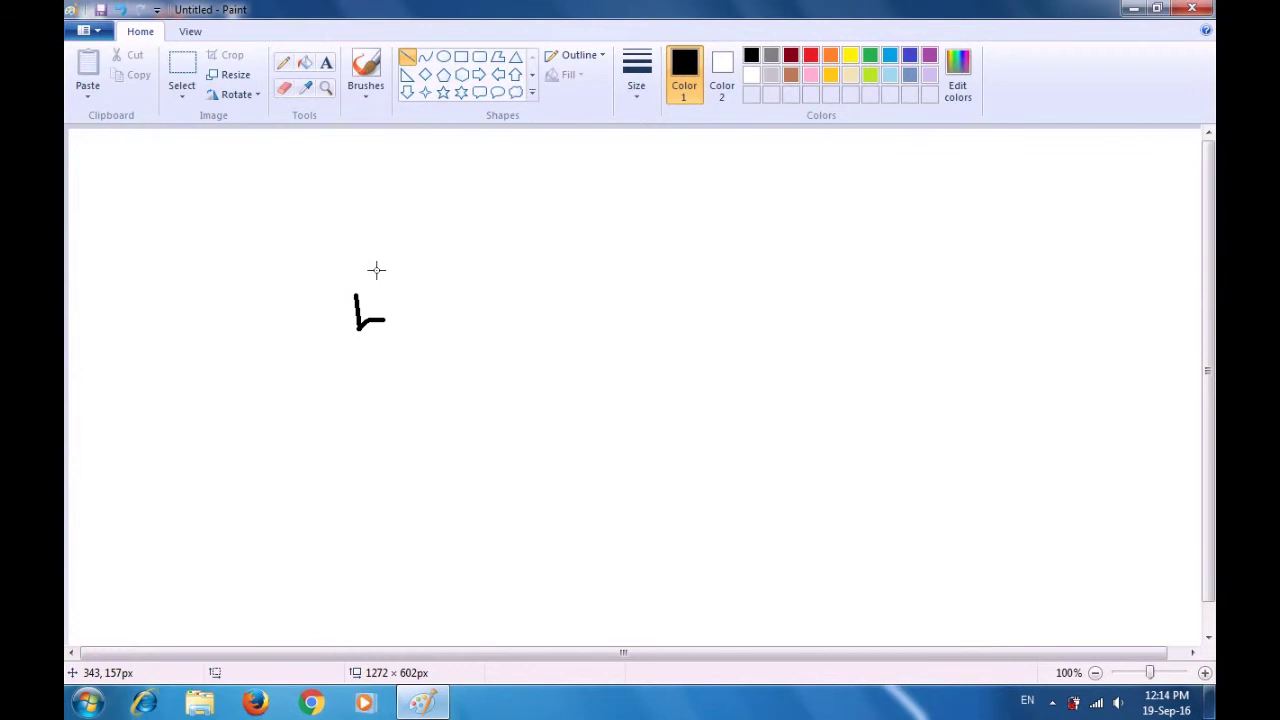
drag(355, 295, 386, 320)
click(399, 268)
drag(366, 314, 442, 476)
click(515, 384)
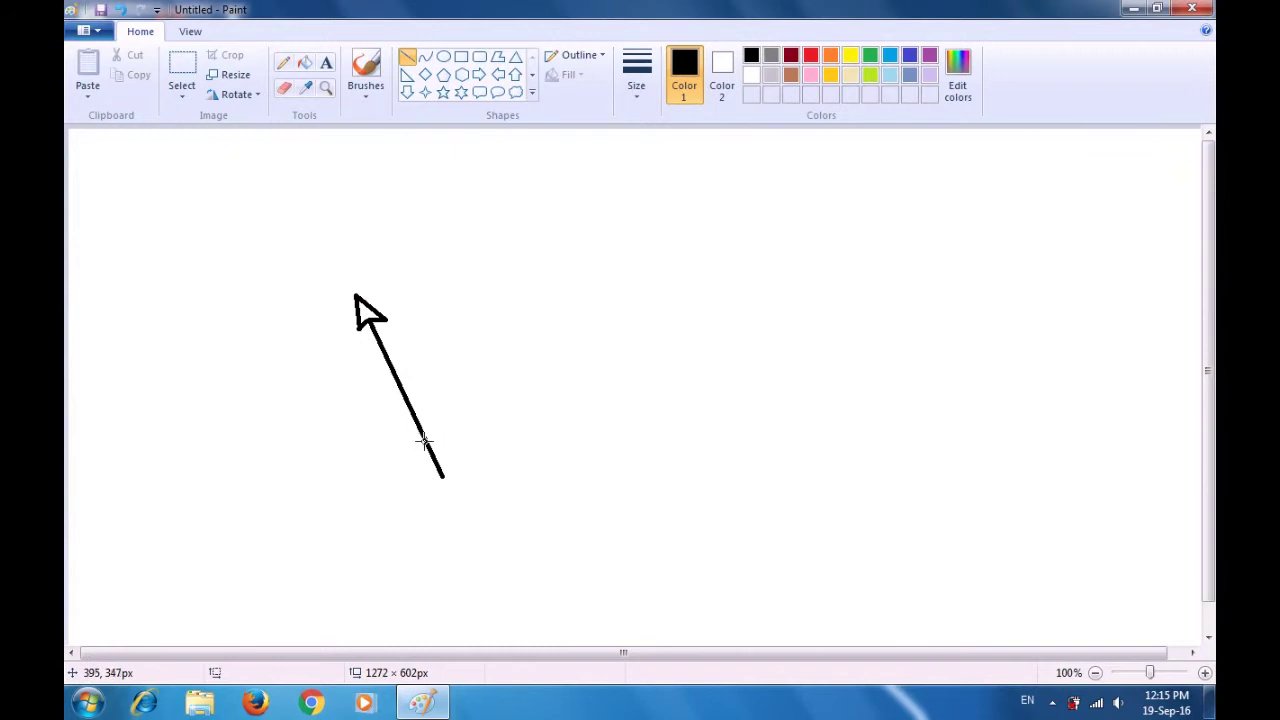
Draw short V-shaped fletching lines at the arrow's lower-right tail.
mouse_move(424, 440)
mouse_down()
mouse_move(418, 459)
mouse_move(425, 440)
mouse_move(442, 445)
mouse_move(433, 476)
mouse_move(452, 466)
mouse_up()
click(449, 411)
click(442, 387)
click(463, 408)
click(494, 346)
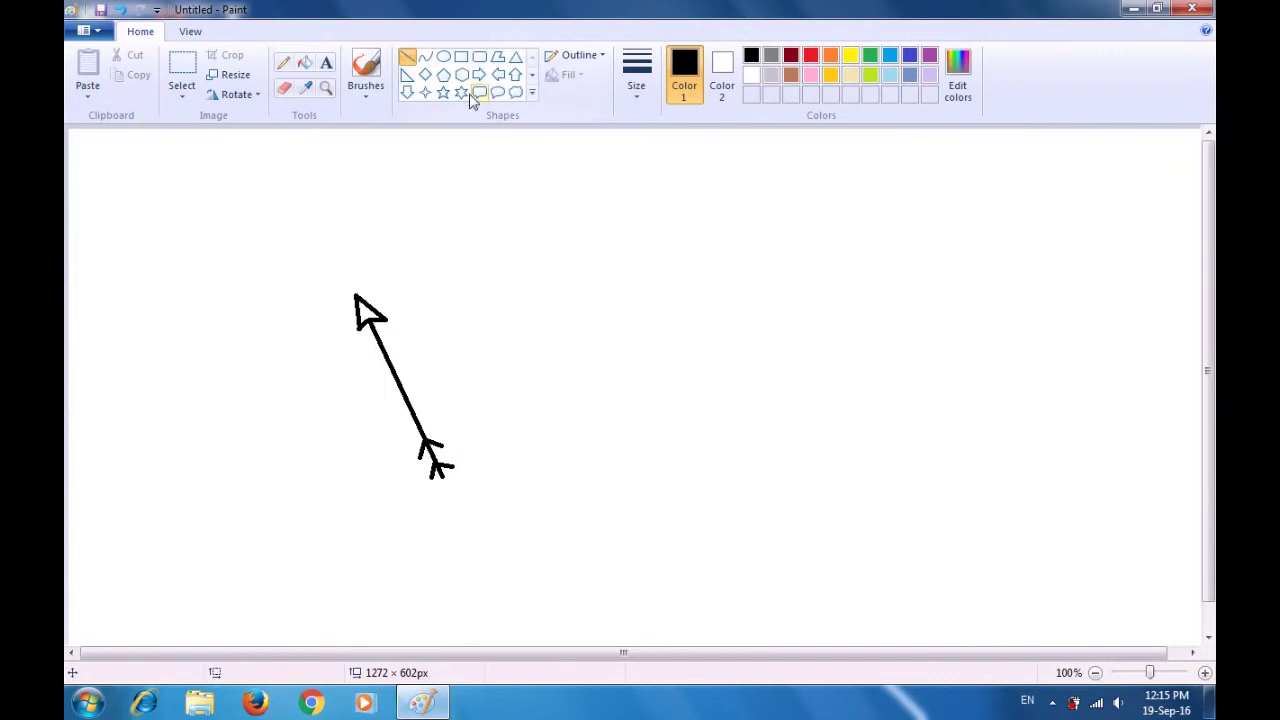
click(426, 59)
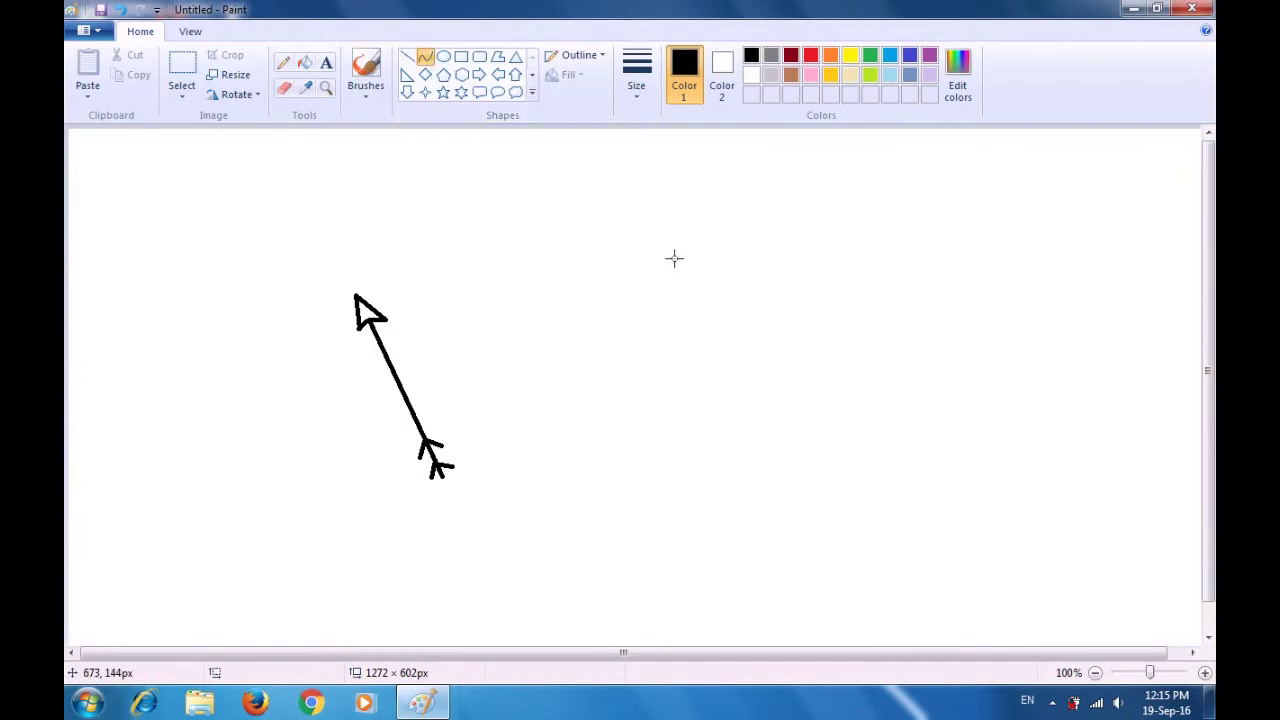
Draw a straight diagonal bowstring right of the arrow and bend a curve from its ends into the outer bow limb.
drag(674, 255, 824, 489)
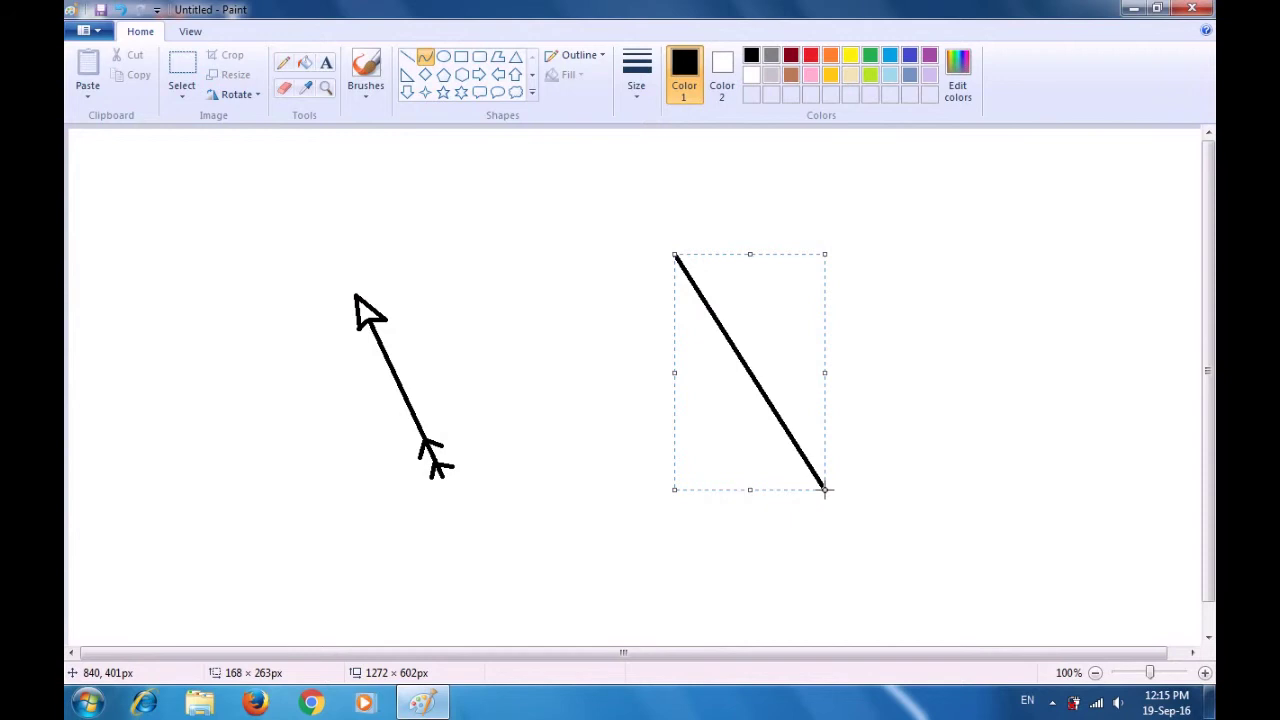
key(Return)
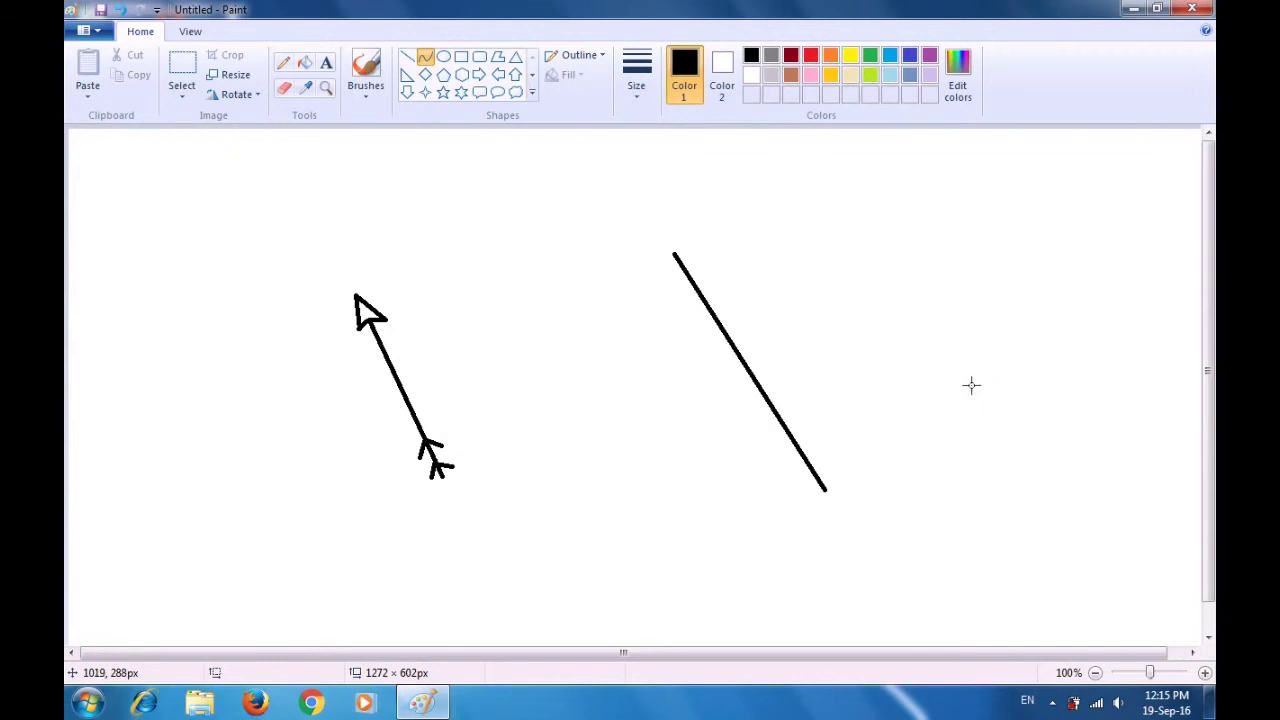
drag(674, 254, 826, 491)
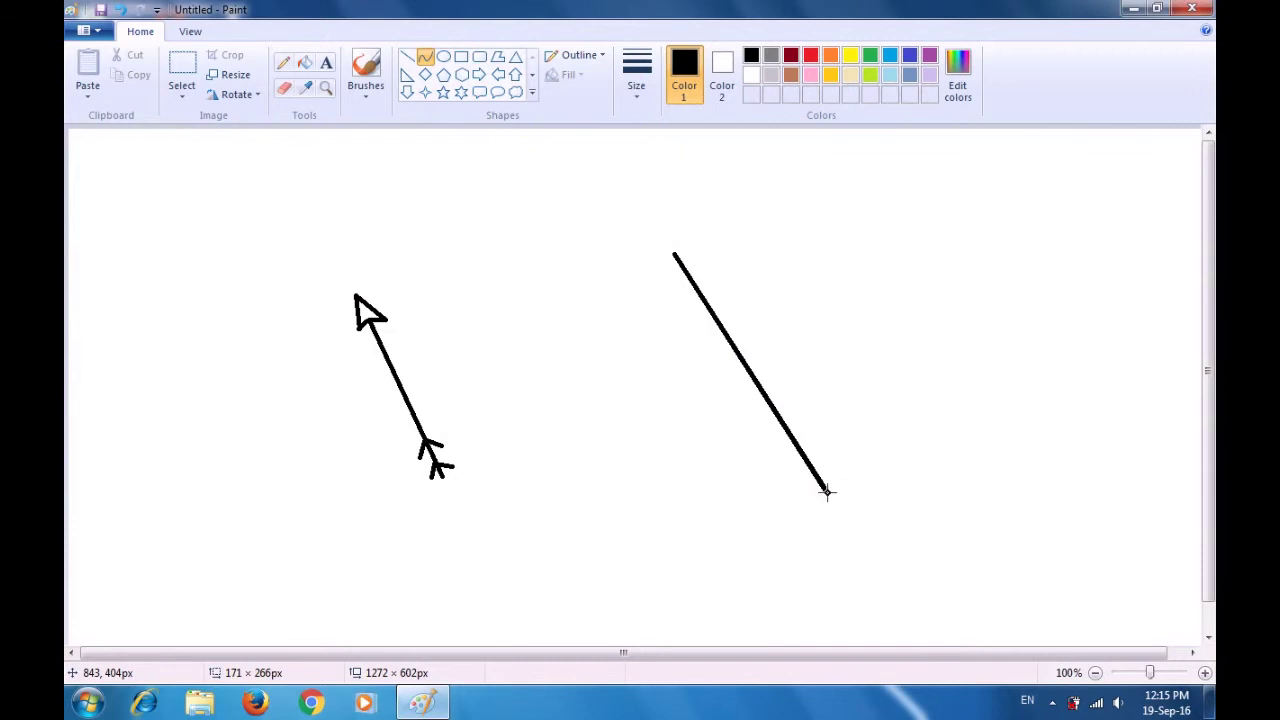
drag(760, 384, 621, 474)
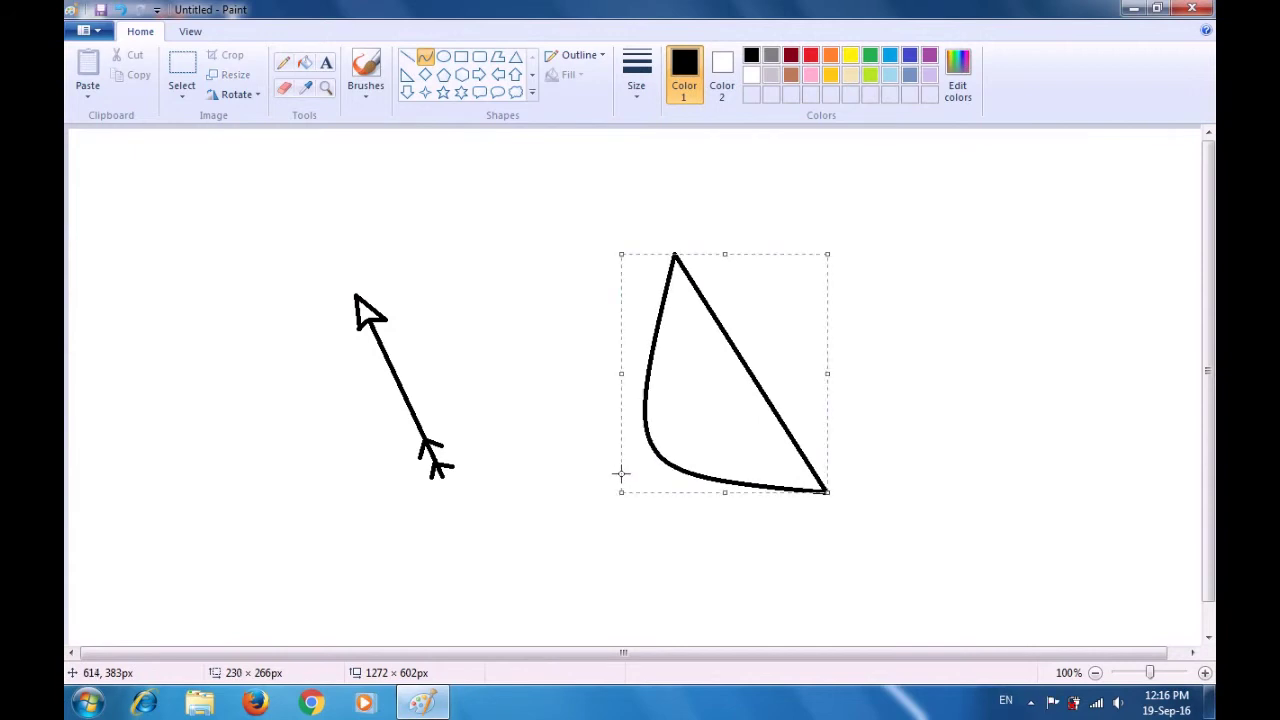
click(567, 373)
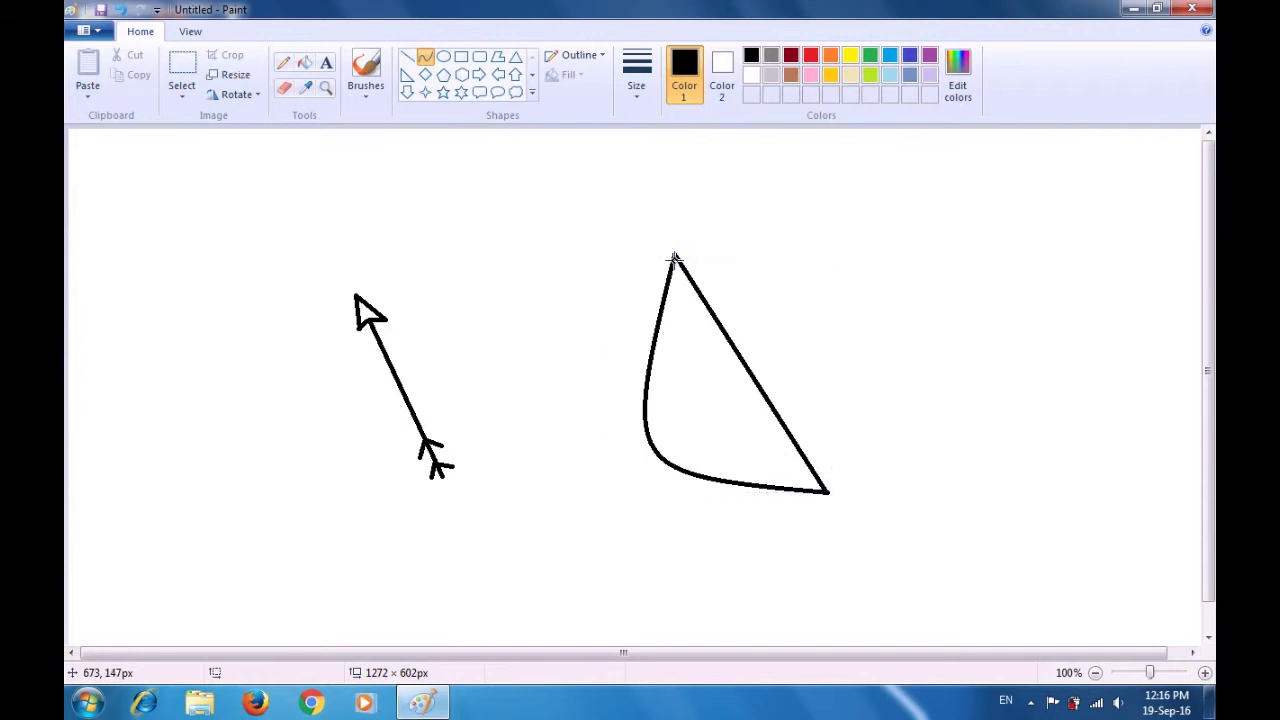
Add a second curve between the same tips, bent into an inner limb parallel to the first.
drag(675, 258, 825, 491)
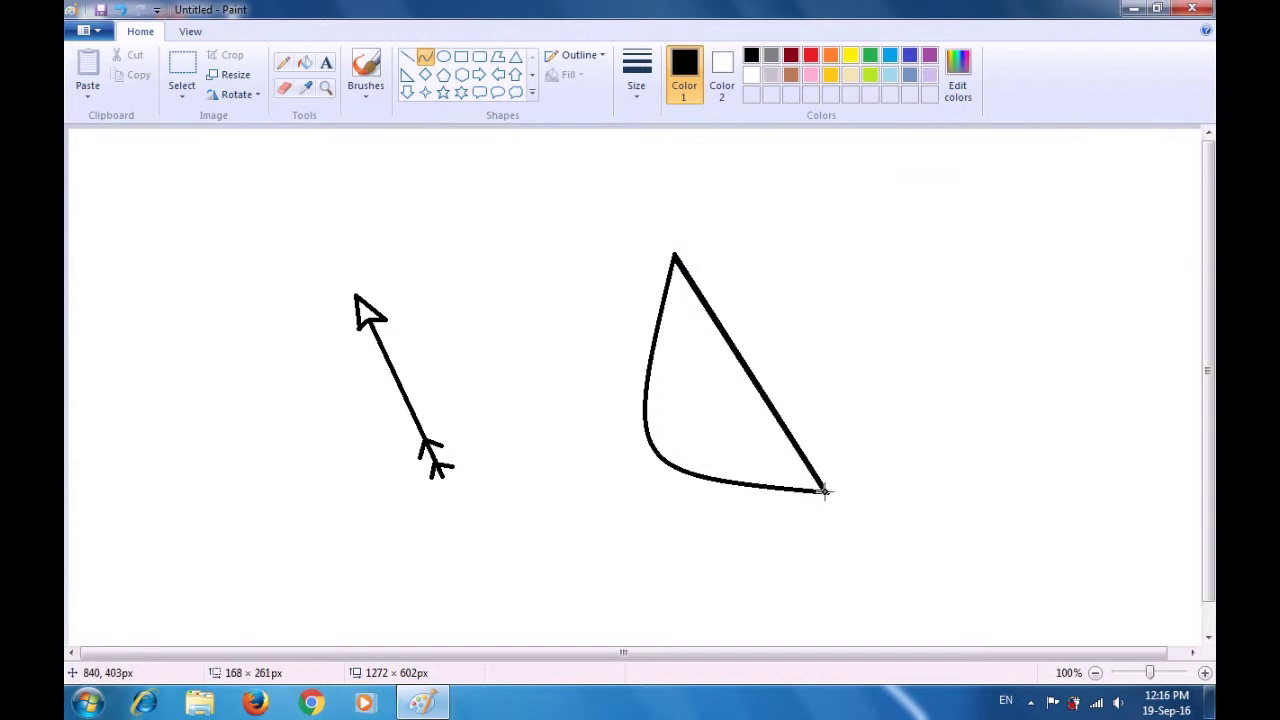
drag(825, 491, 828, 492)
drag(761, 388, 646, 453)
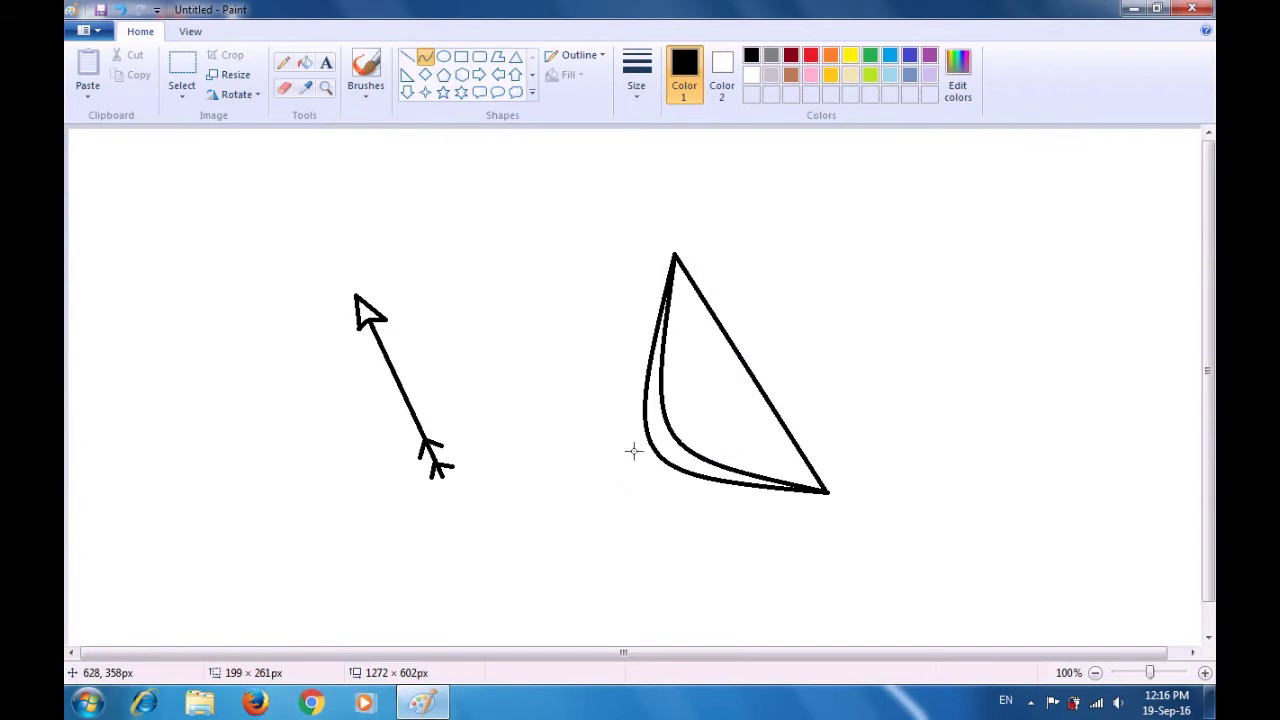
click(633, 451)
click(574, 423)
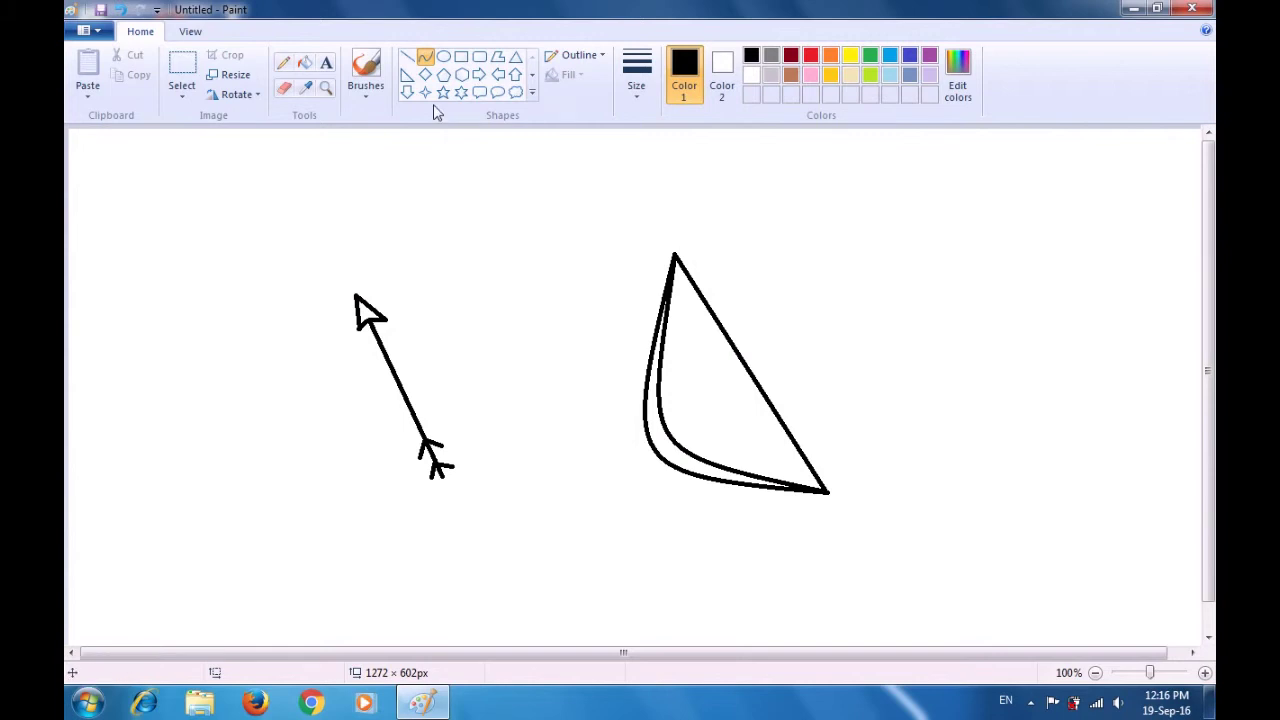
Draw four short straight hatch strokes across the two limbs at the bow's lower-left grip.
click(407, 60)
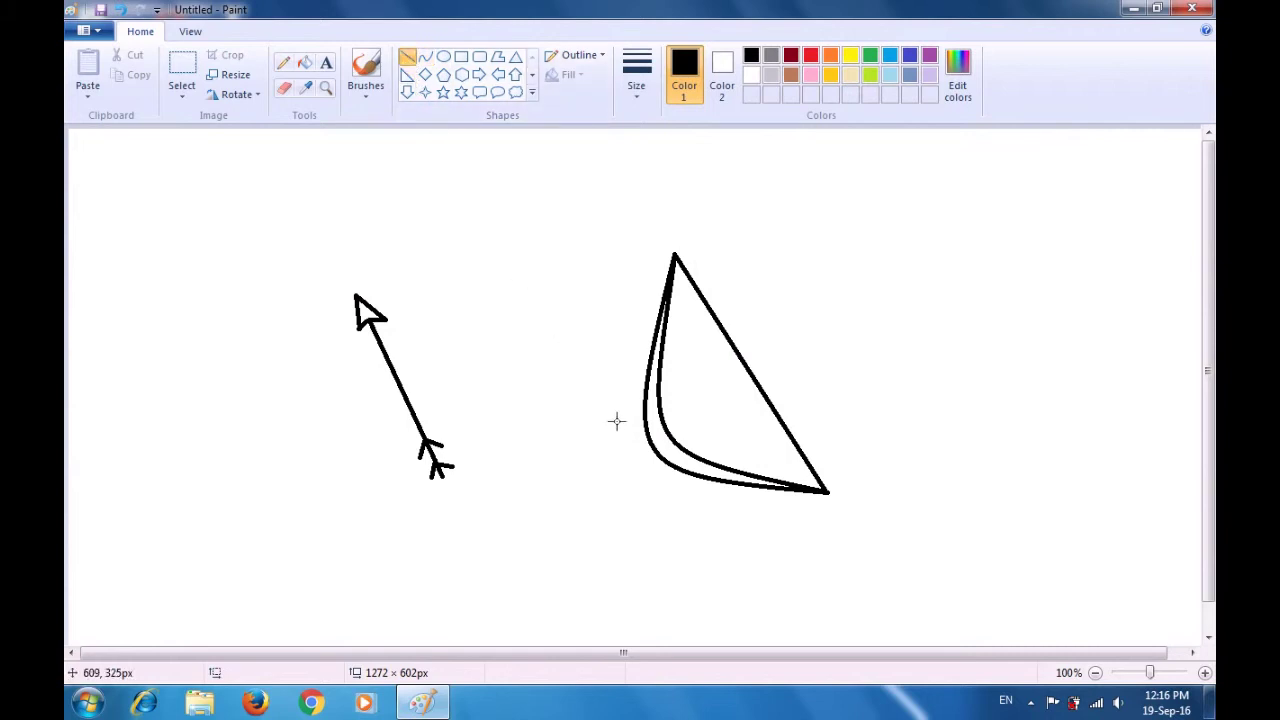
drag(646, 413, 658, 402)
click(569, 303)
drag(643, 422, 660, 416)
click(523, 360)
drag(646, 438, 664, 428)
click(509, 350)
drag(654, 451, 669, 439)
click(536, 356)
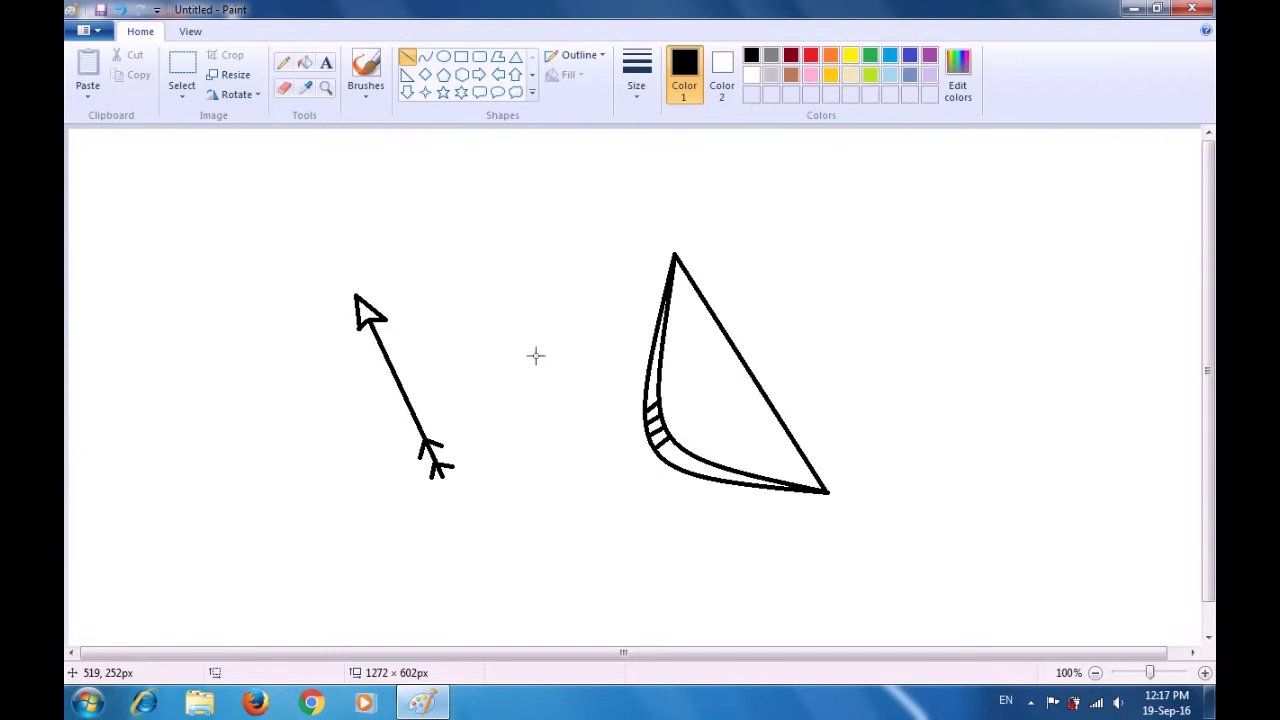
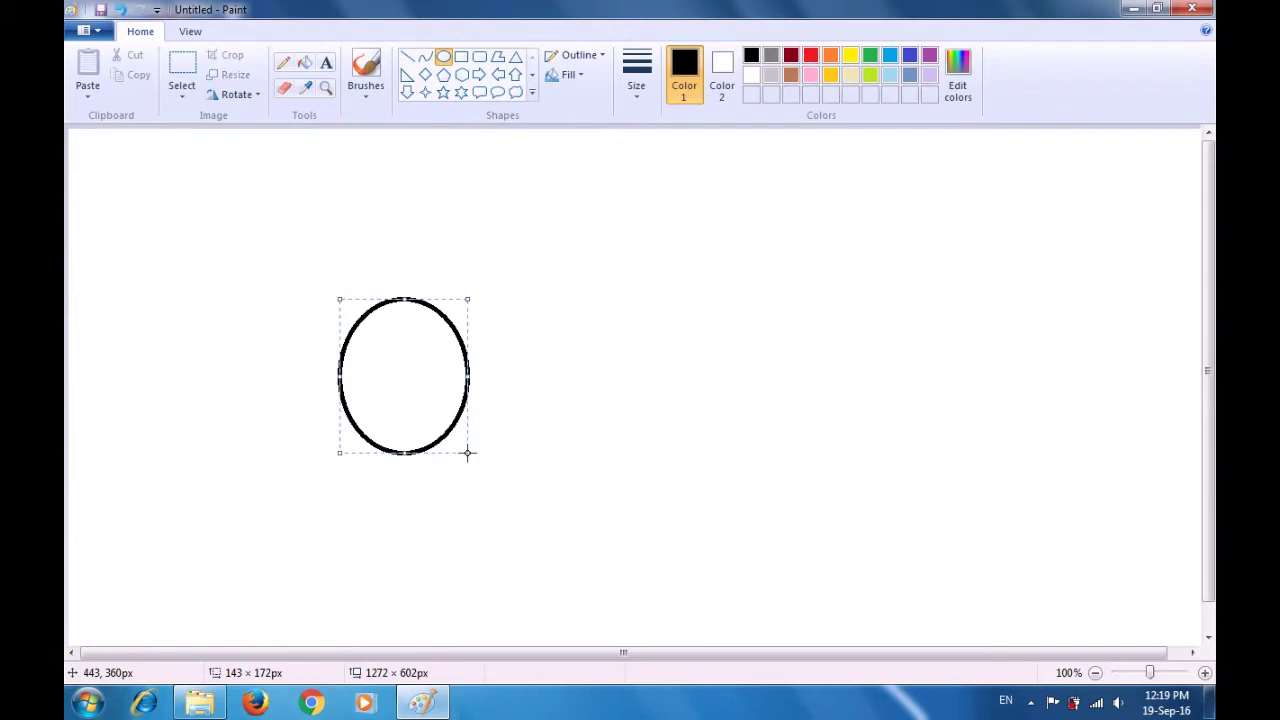
Cut away the oval's top half with a rectangular selection, leaving a U-shaped arc.
click(540, 424)
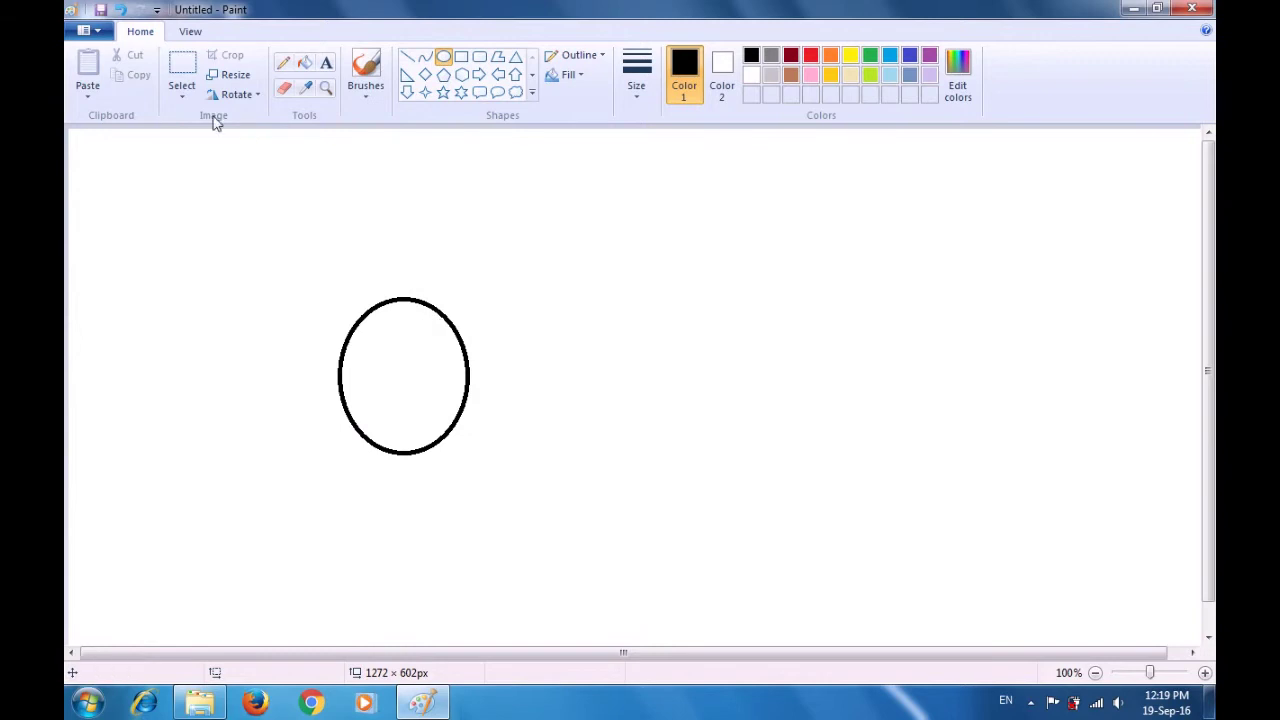
click(182, 102)
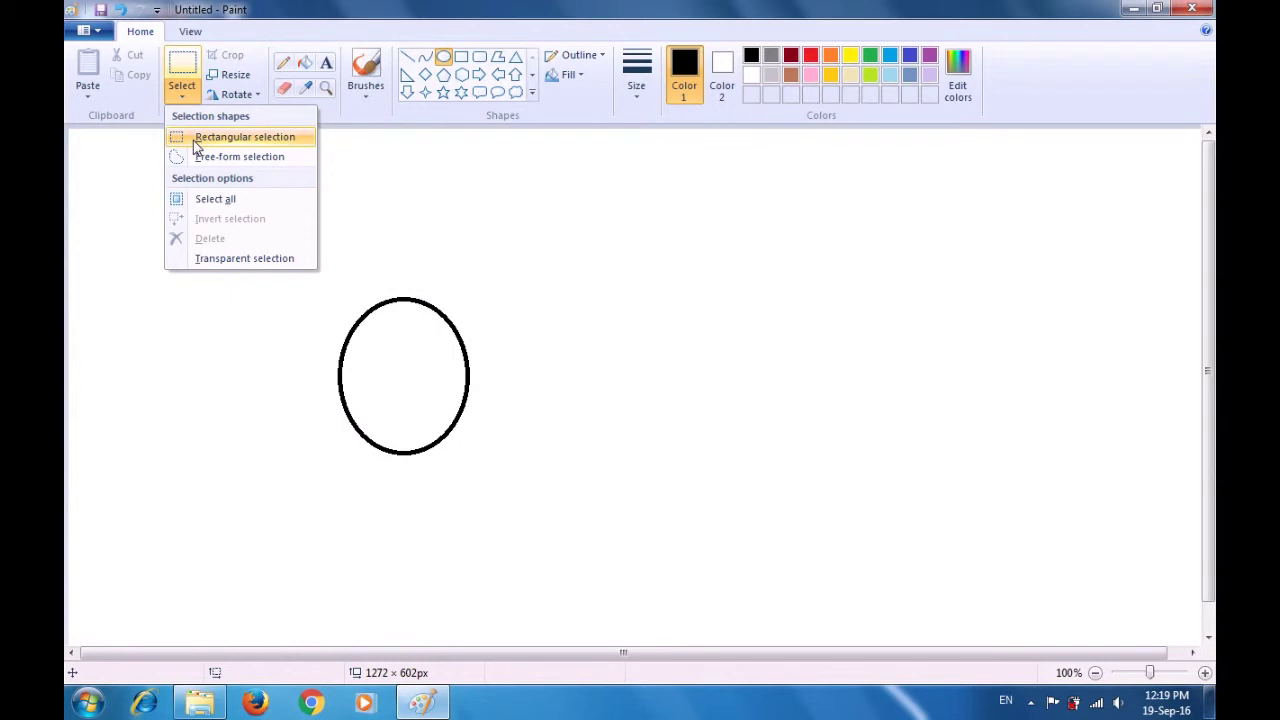
click(194, 142)
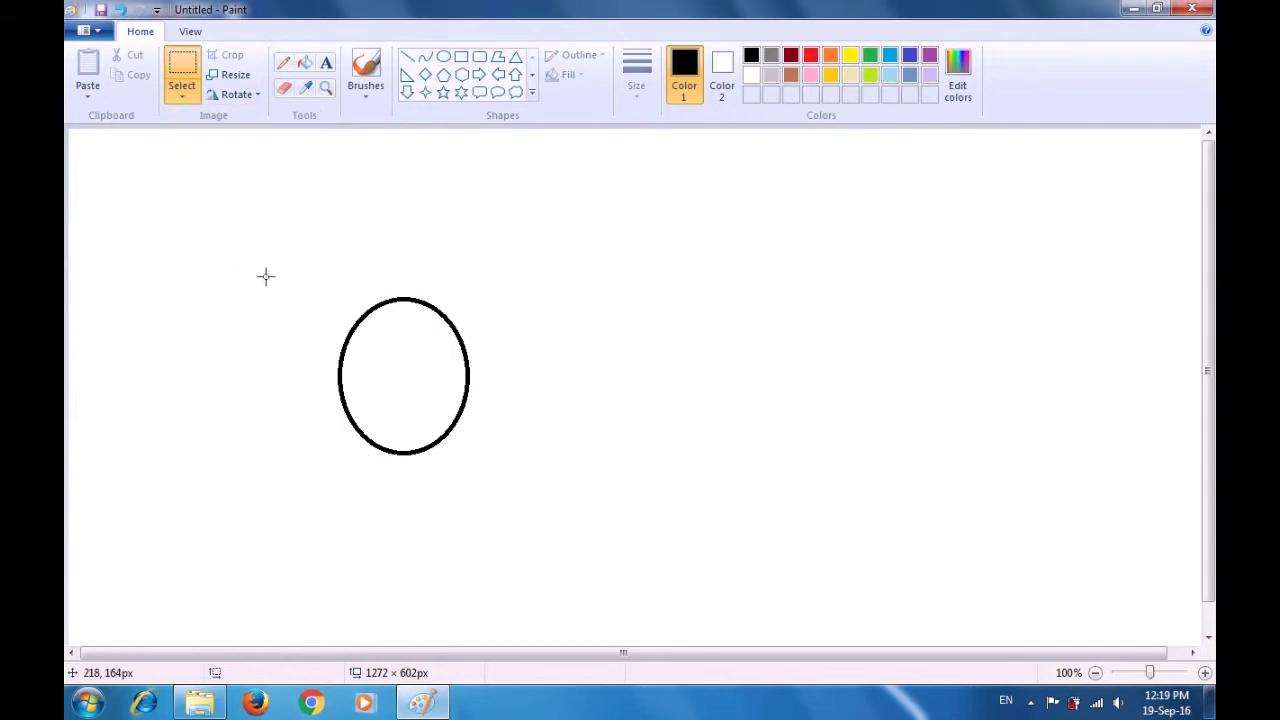
drag(266, 276, 553, 373)
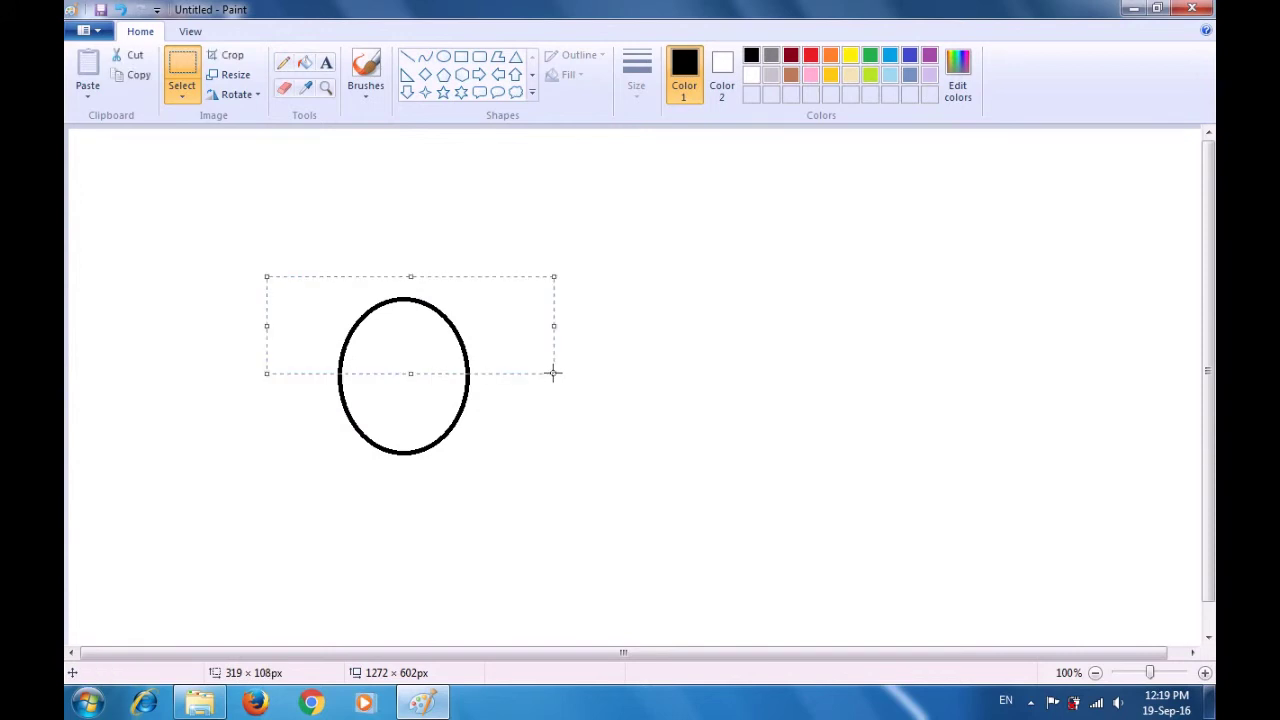
key(ctrl+x)
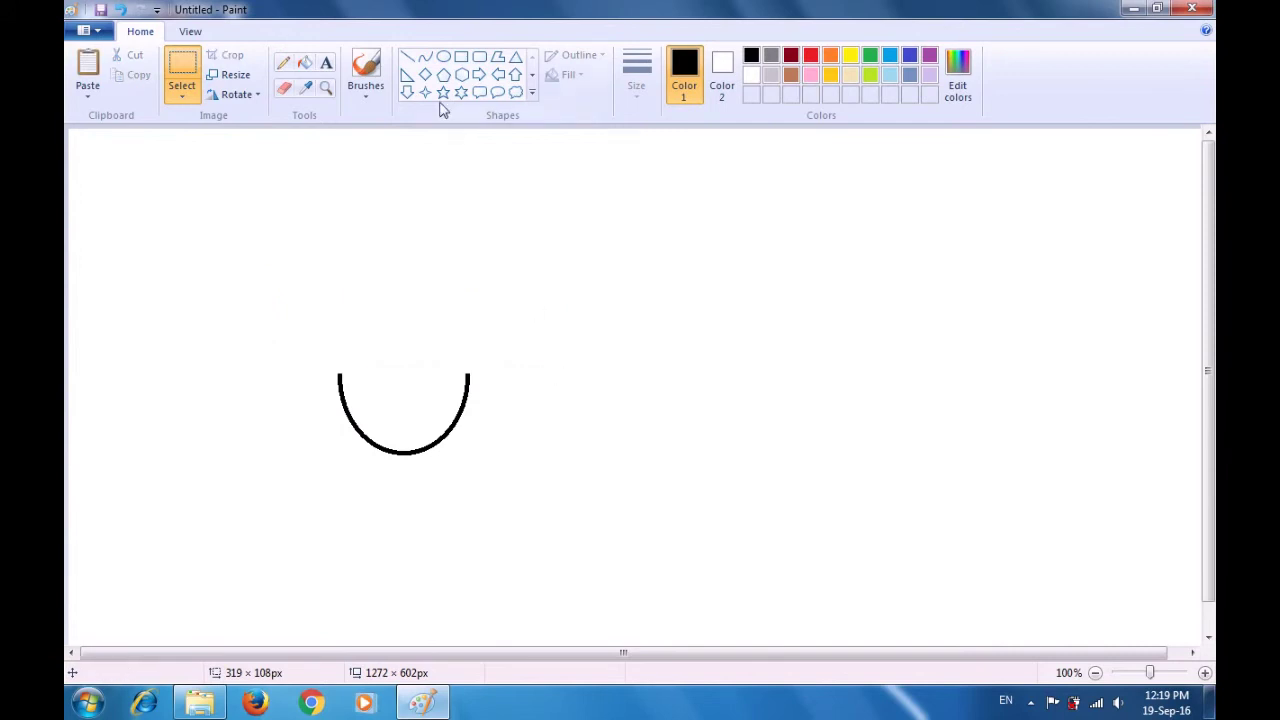
Draw a straight horizontal line joining the arc's two tips to close the bowl.
click(408, 60)
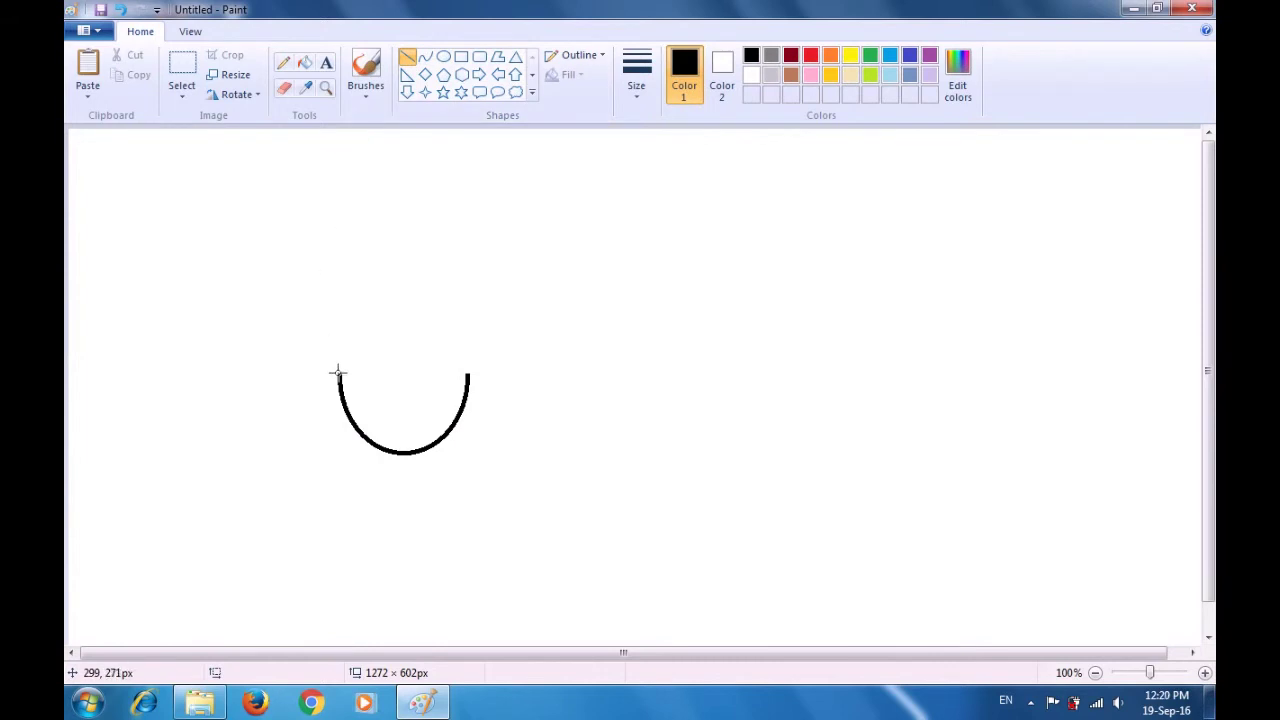
drag(339, 373, 466, 375)
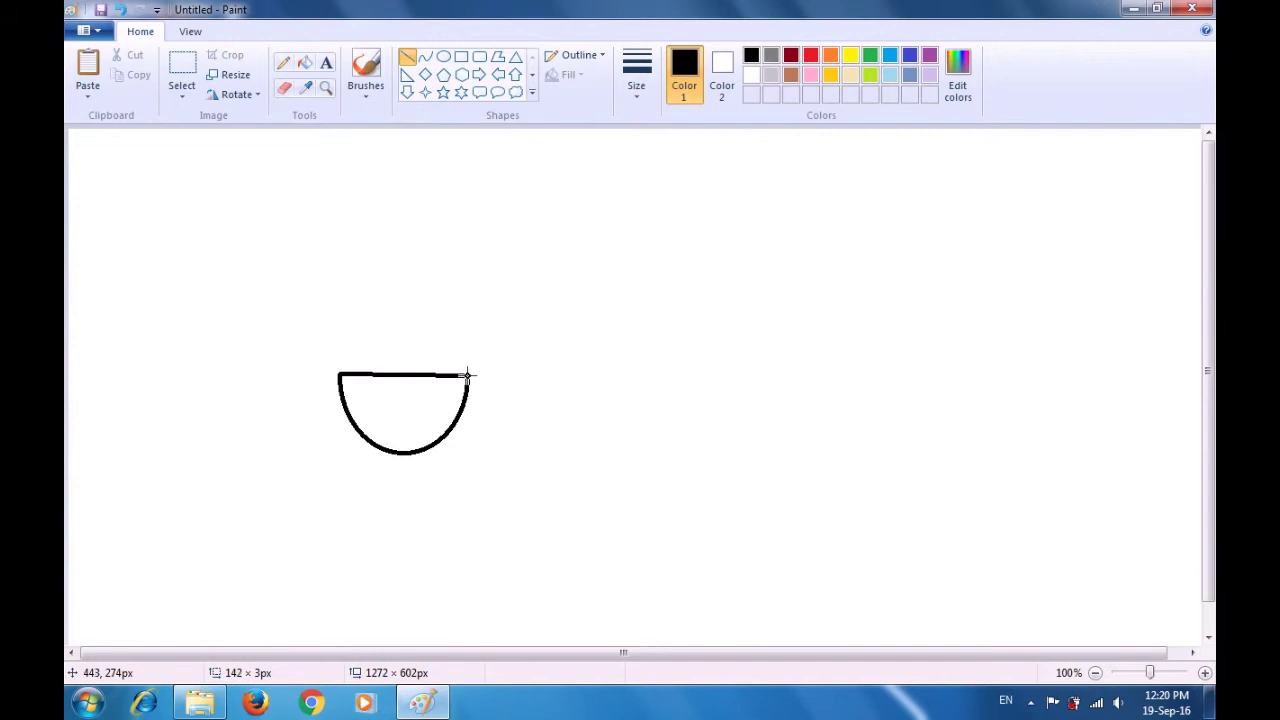
click(543, 297)
Draw a small unfilled oval above and right of the bowl as an eye.
click(444, 58)
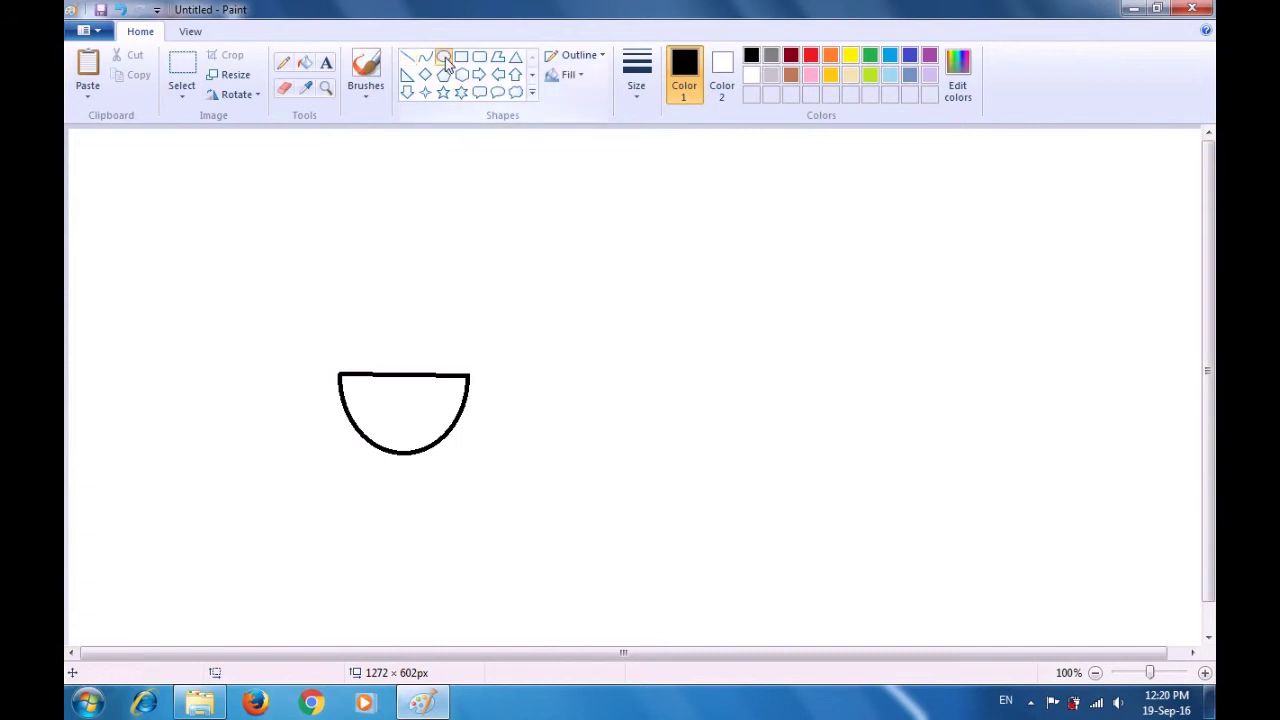
click(577, 80)
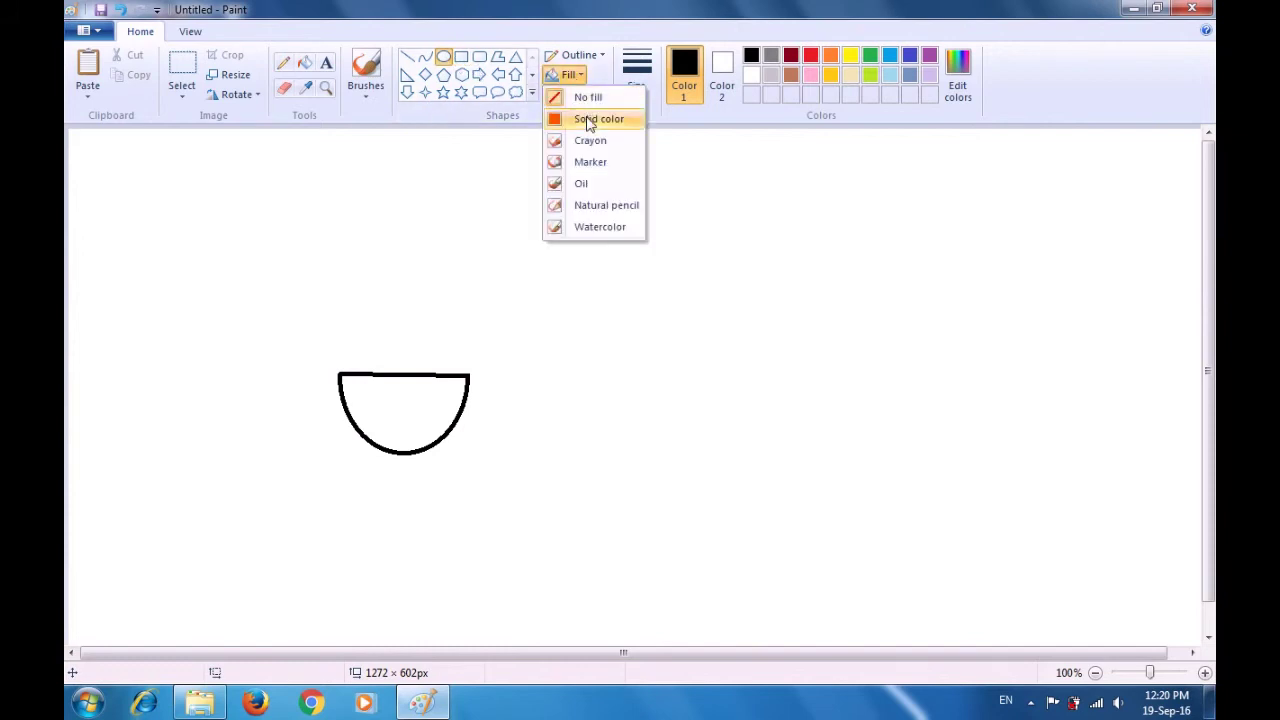
click(591, 121)
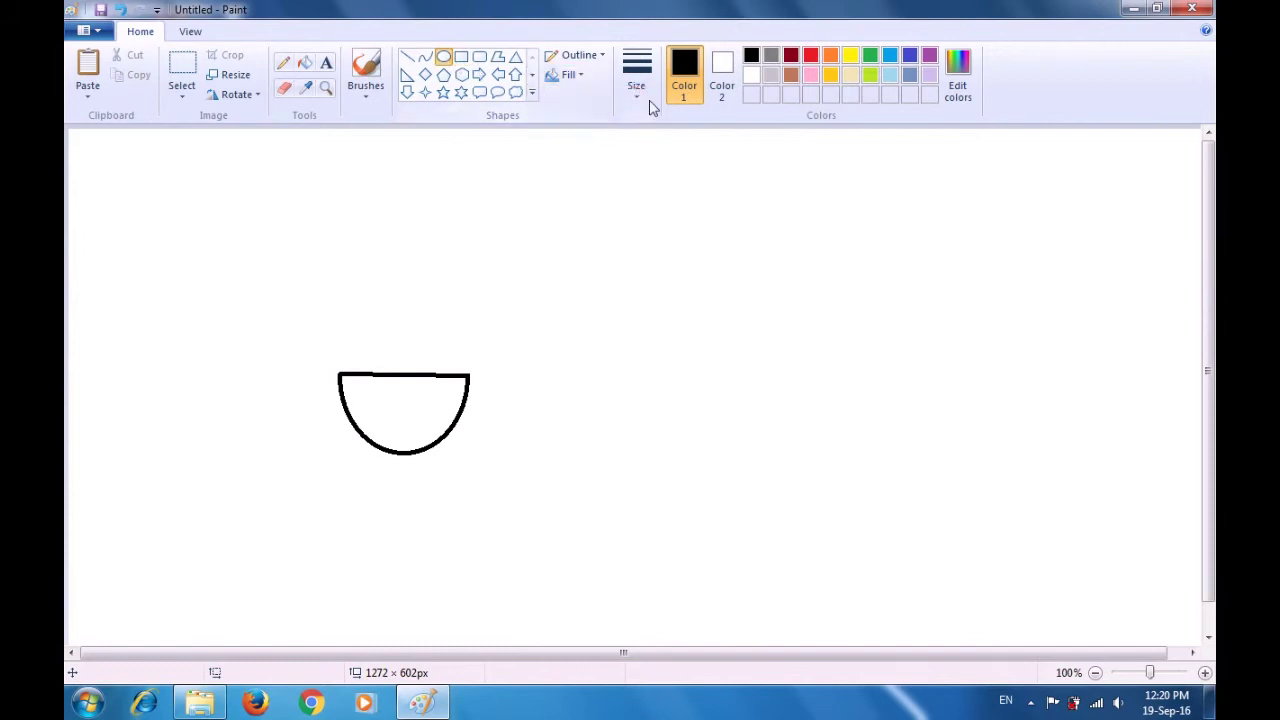
click(722, 72)
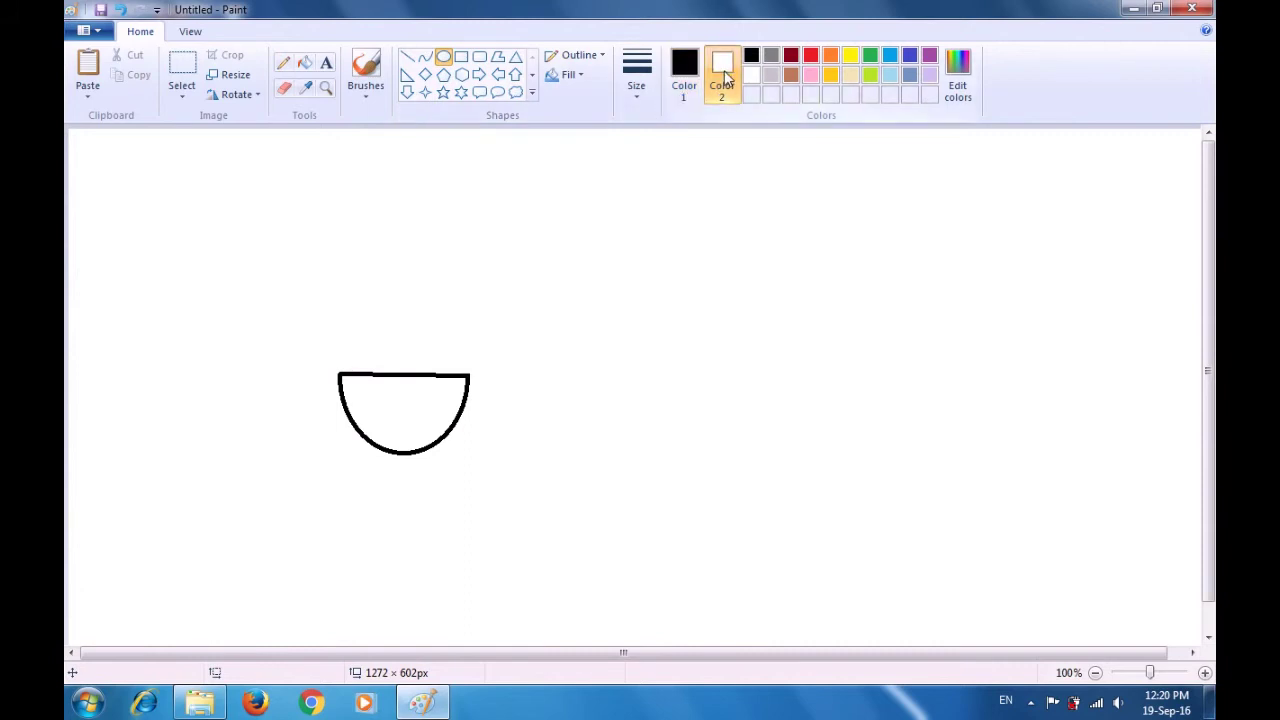
click(751, 58)
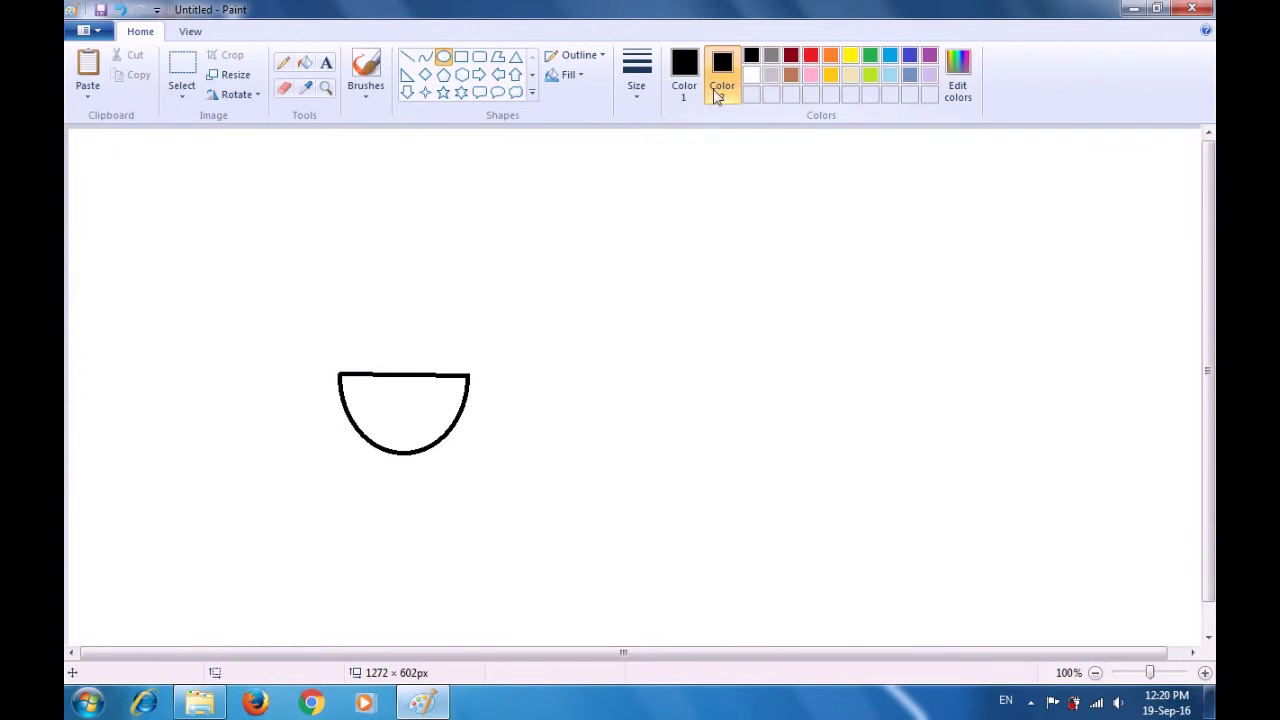
click(750, 78)
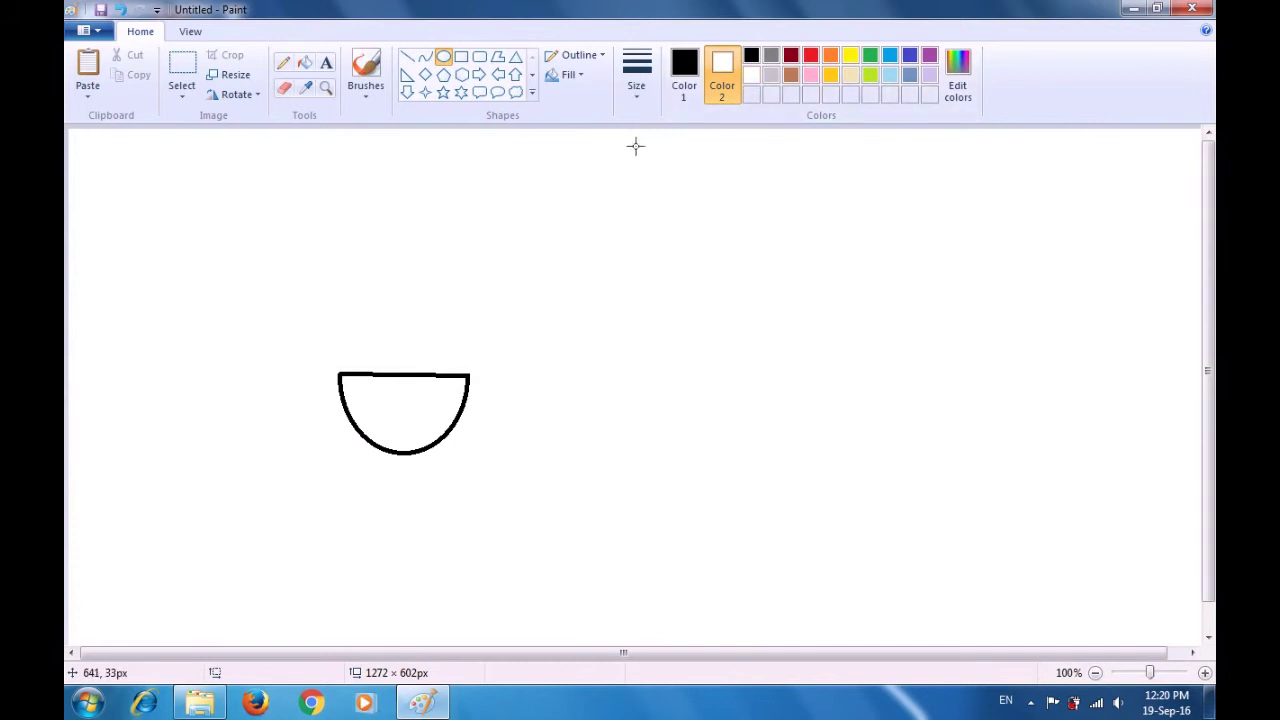
click(576, 78)
click(580, 97)
drag(643, 255, 674, 289)
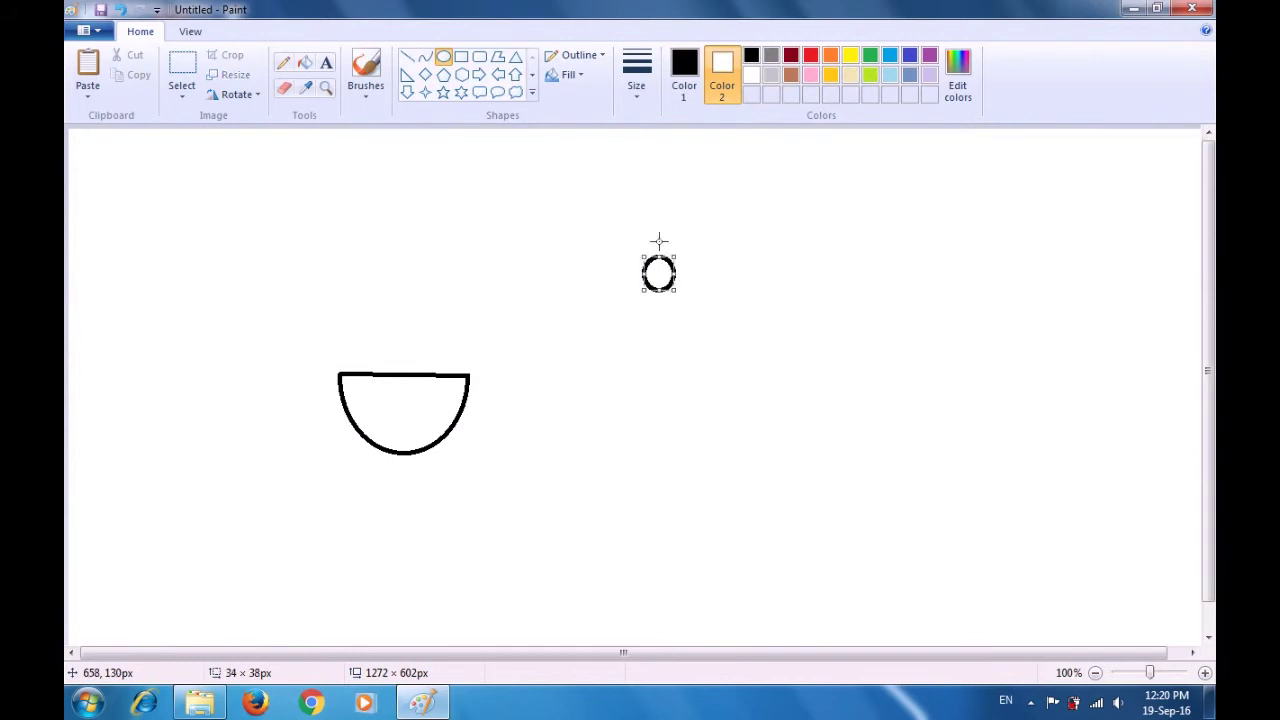
Give the eye a thinner outline and set shape fill back to solid color.
click(577, 78)
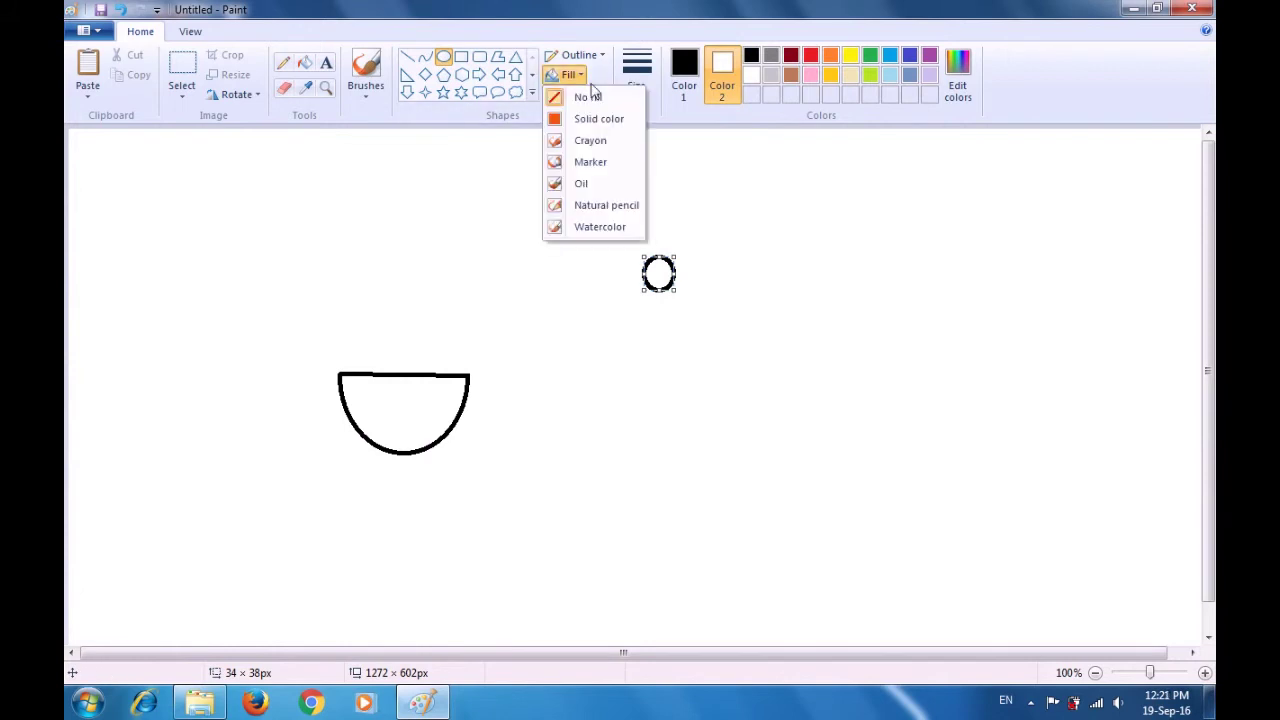
click(677, 126)
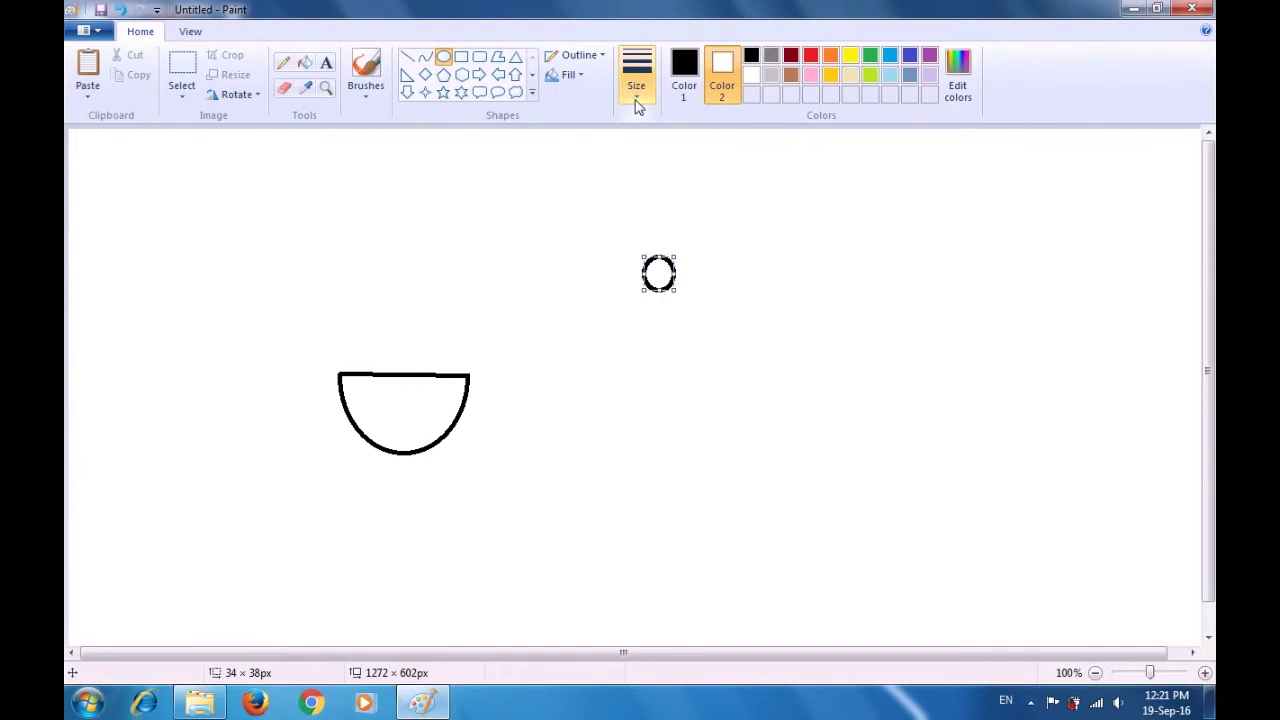
click(637, 92)
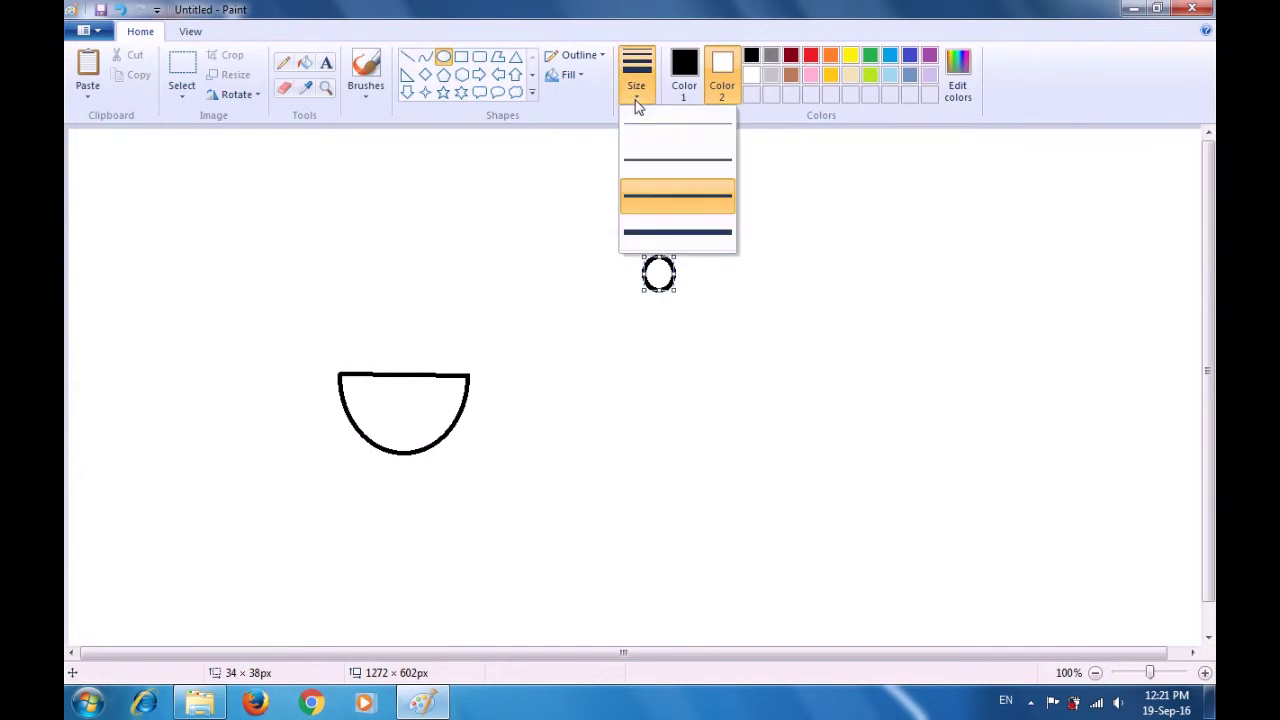
click(648, 172)
click(594, 185)
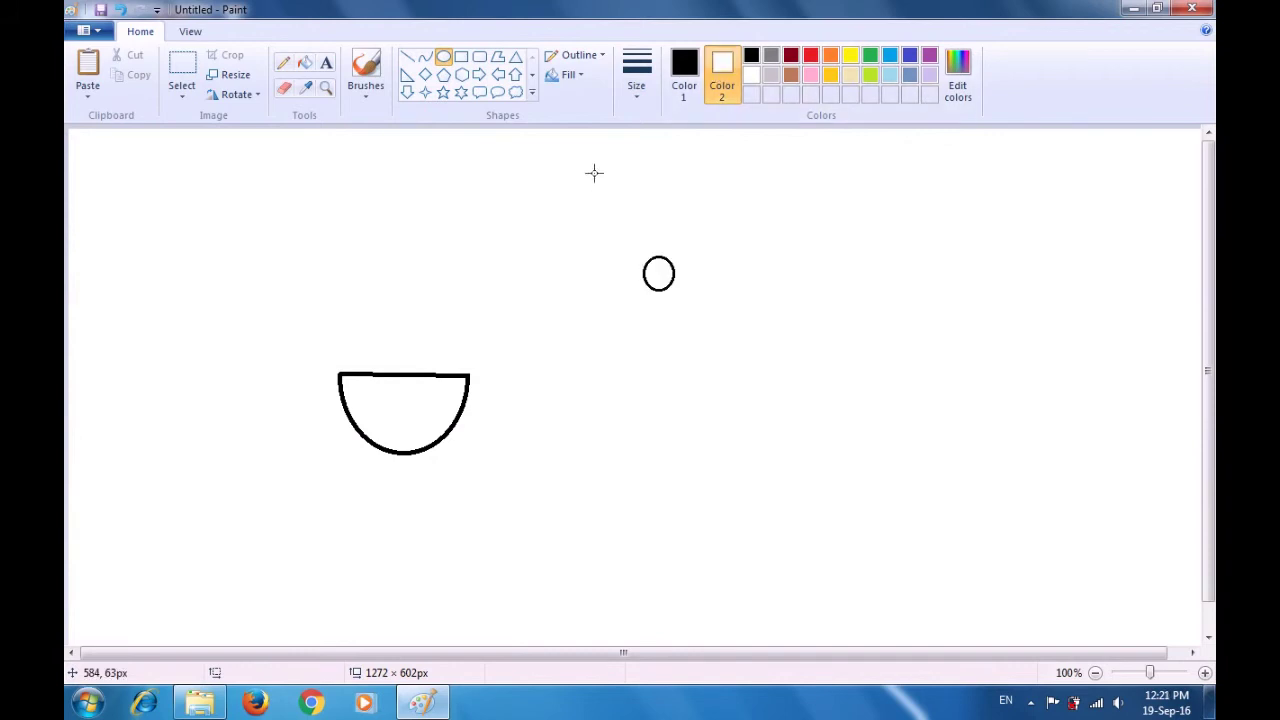
click(576, 82)
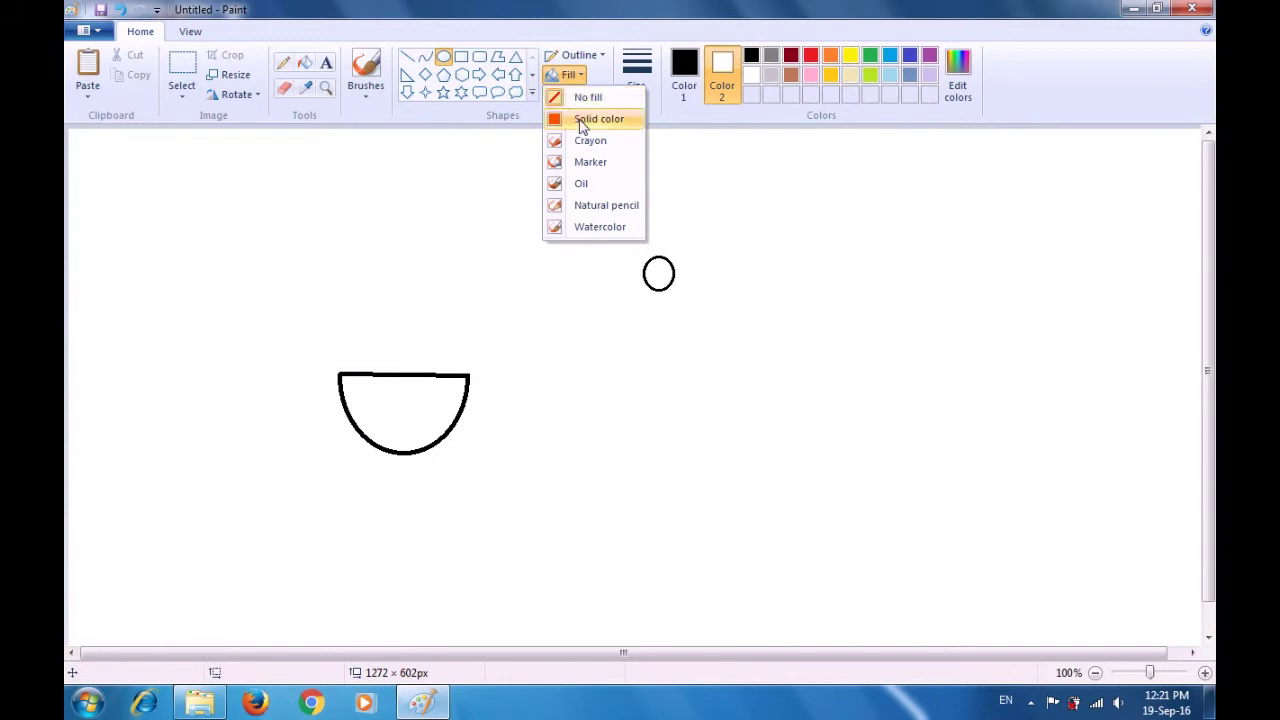
click(581, 120)
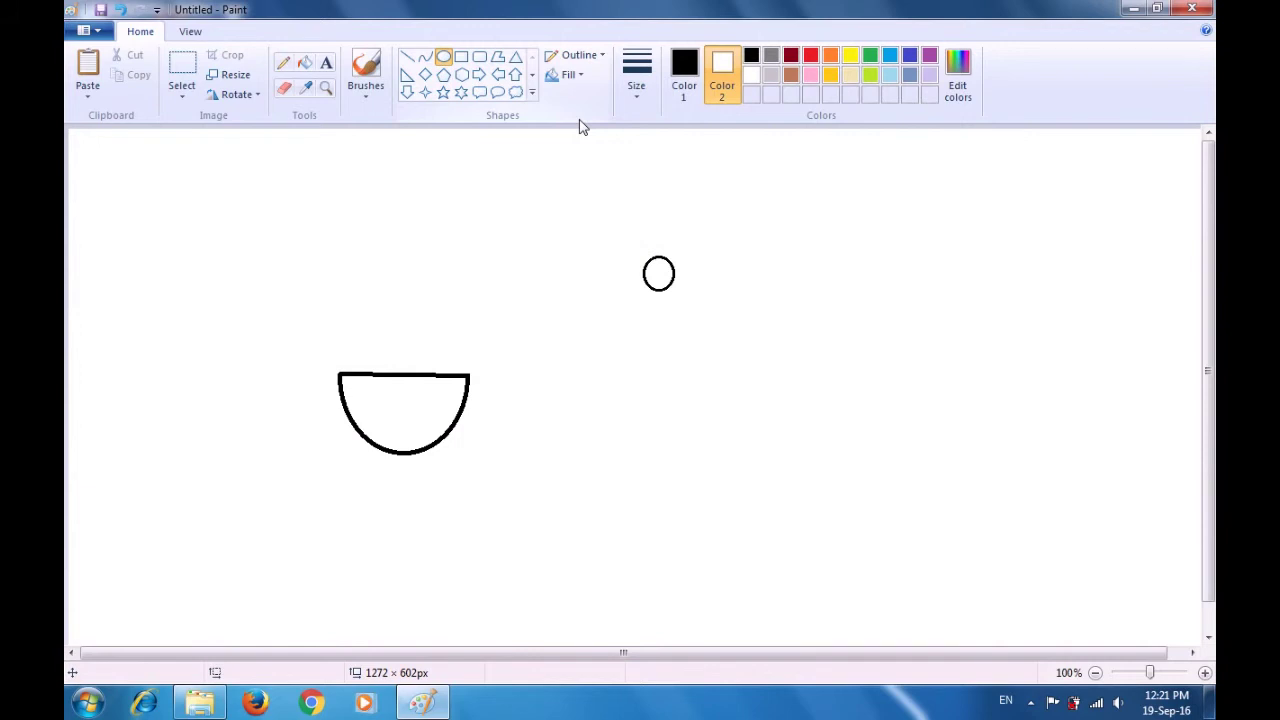
Draw a small solid black pupil inside the lower part of the eye circle.
click(685, 68)
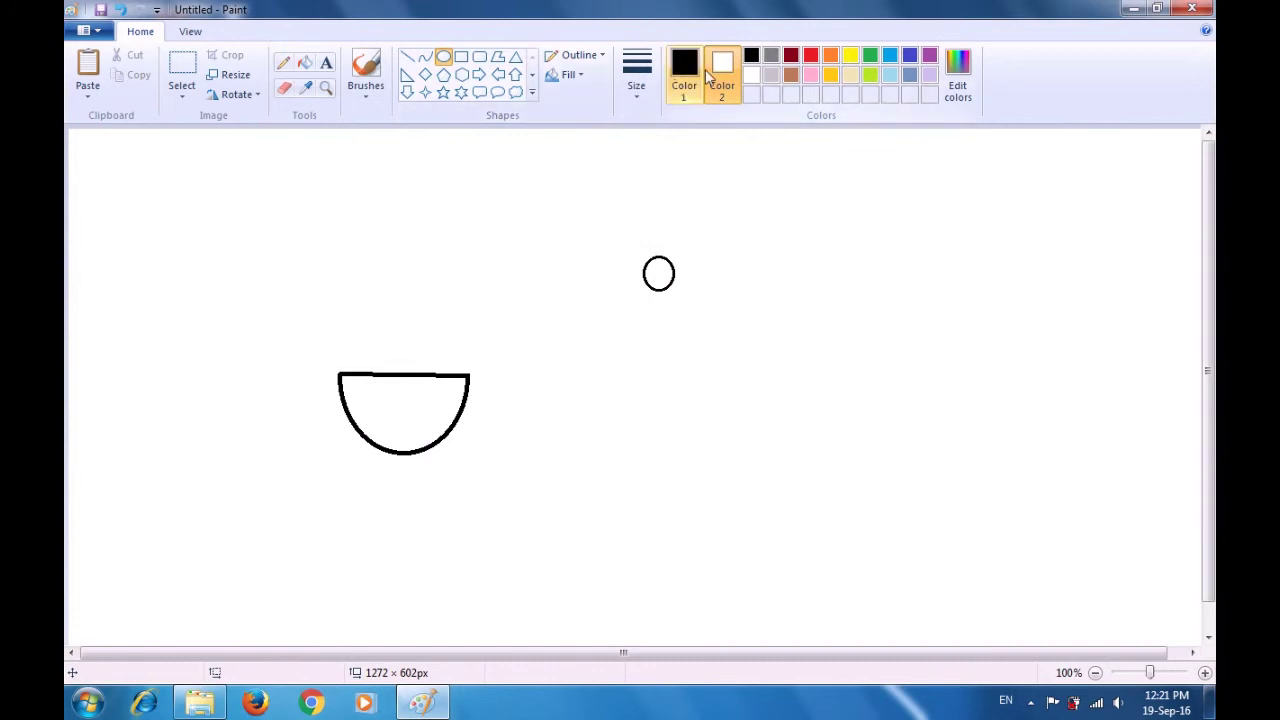
click(722, 68)
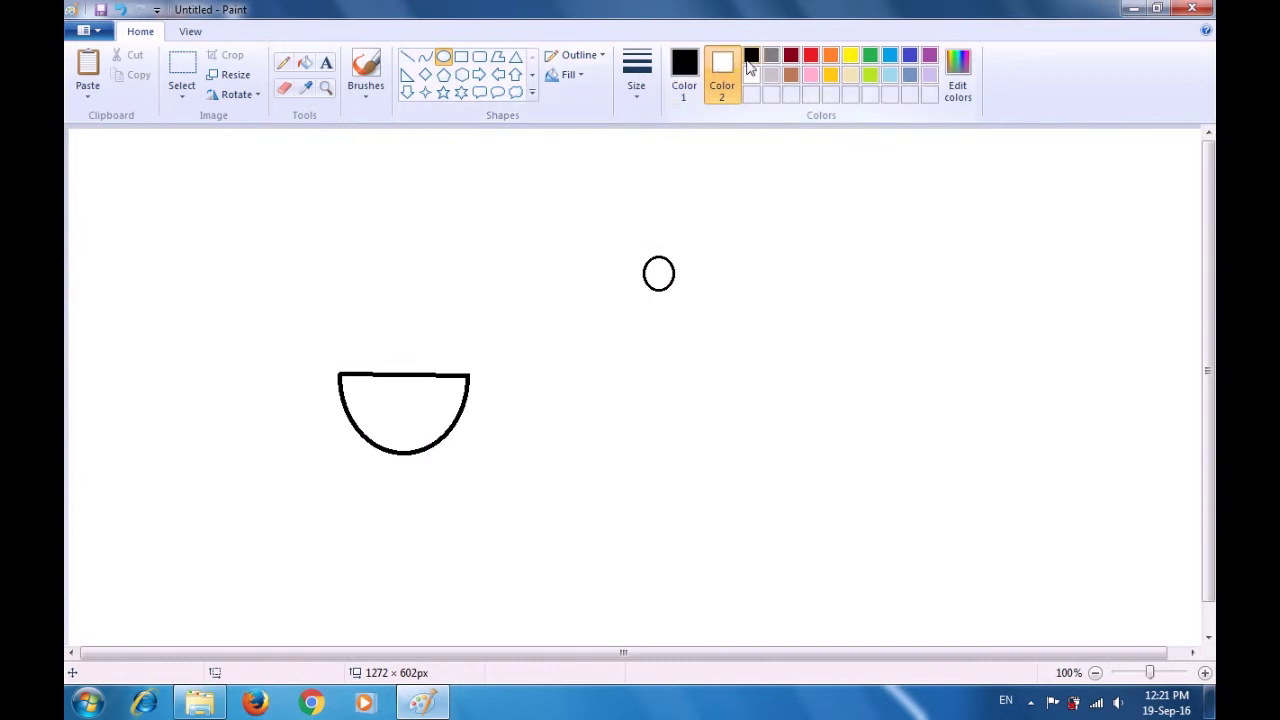
click(751, 58)
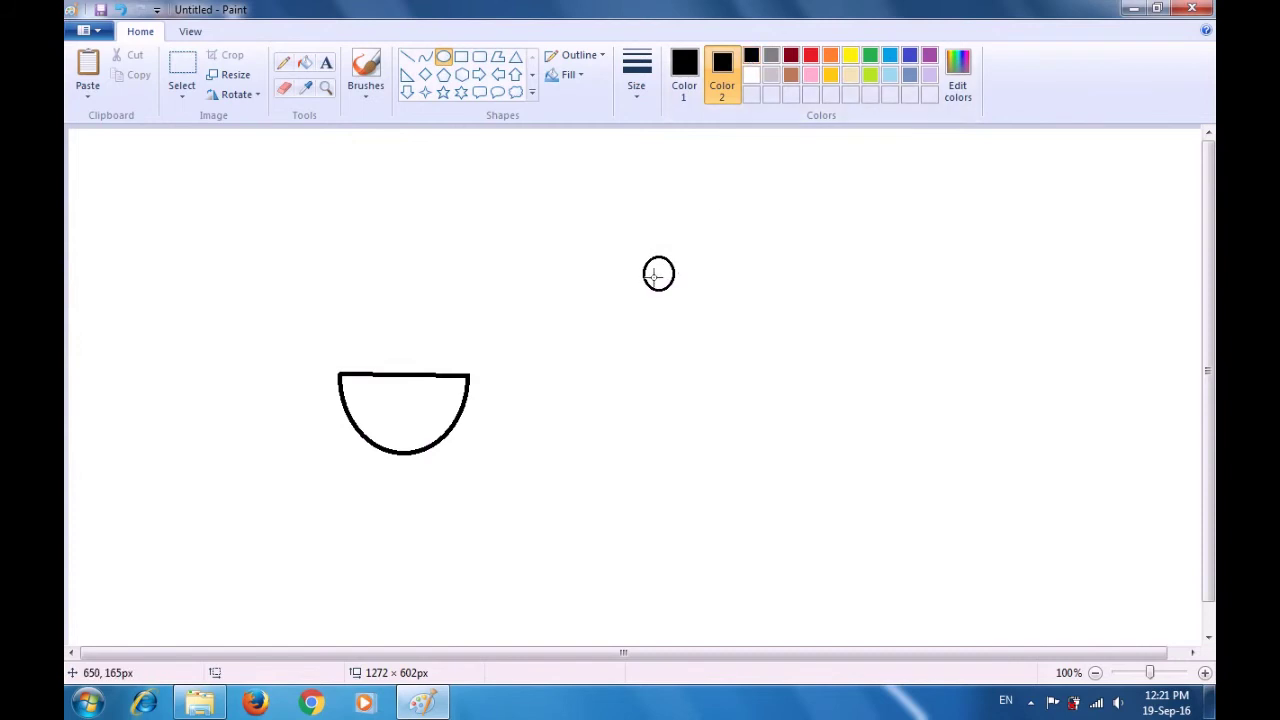
drag(647, 272, 665, 289)
click(715, 269)
click(190, 104)
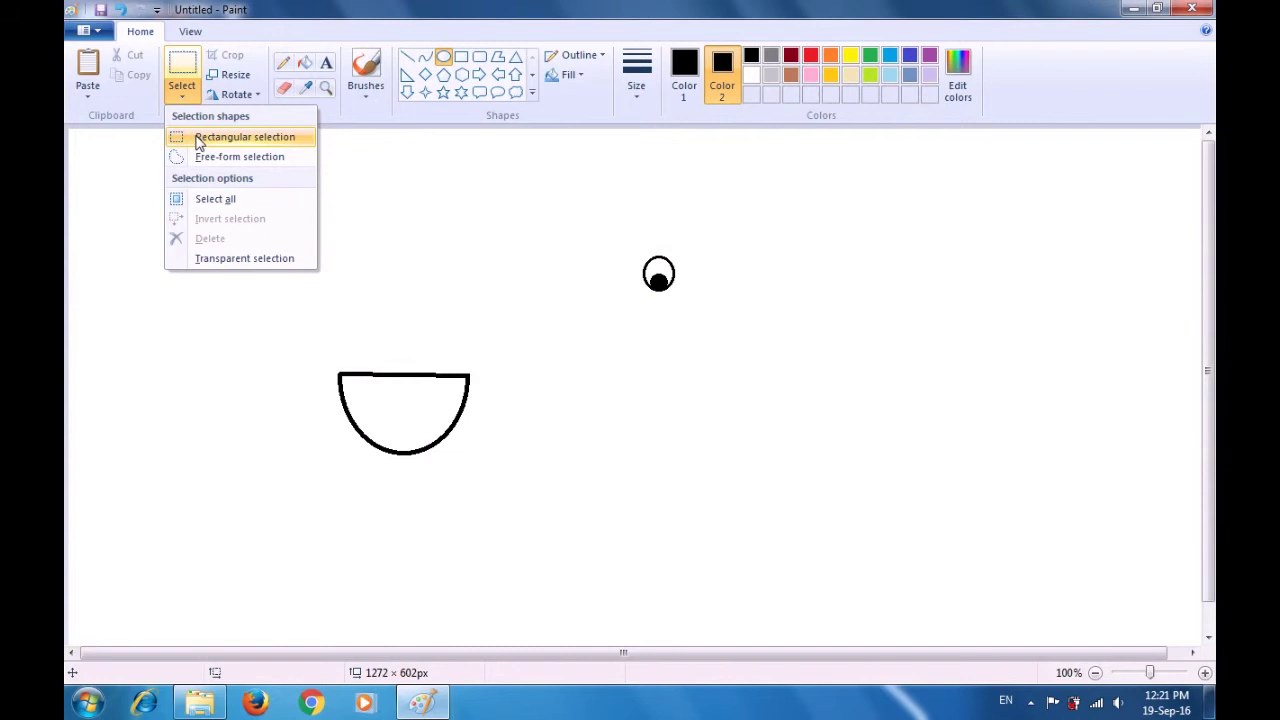
Copy the eye and trial-place a transparent copy in the face, then undo it.
click(200, 143)
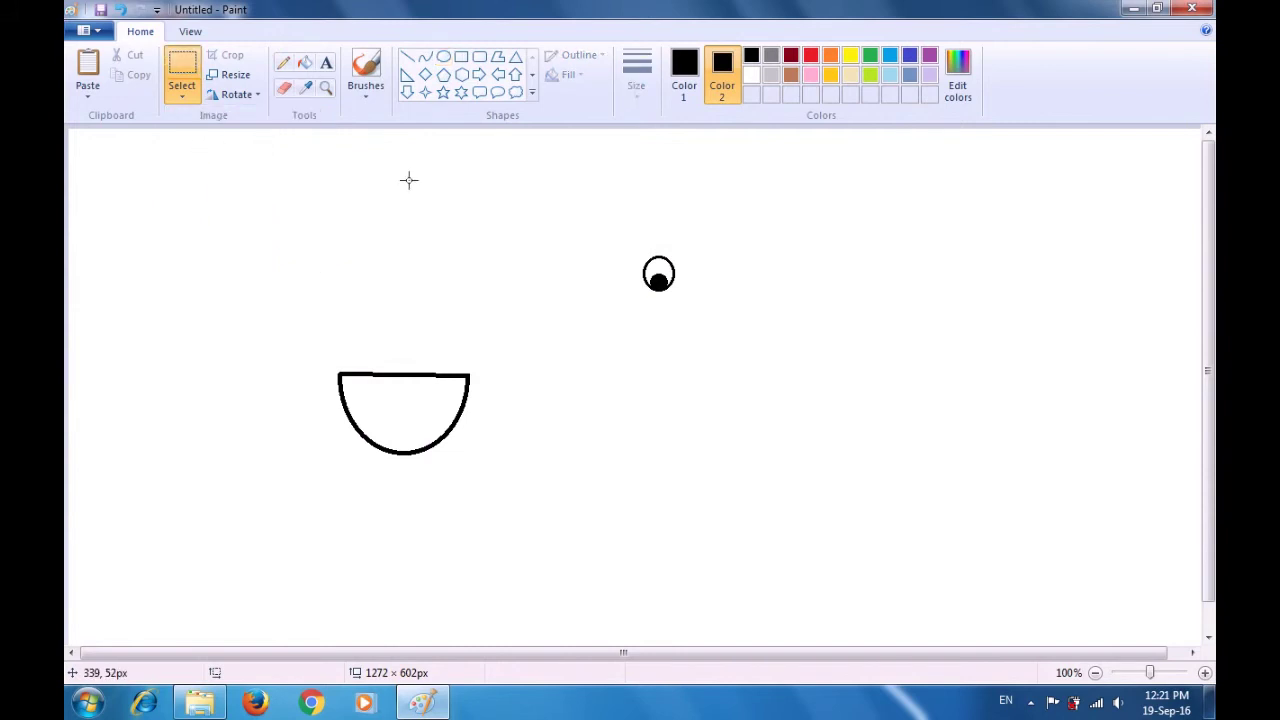
drag(626, 240, 699, 322)
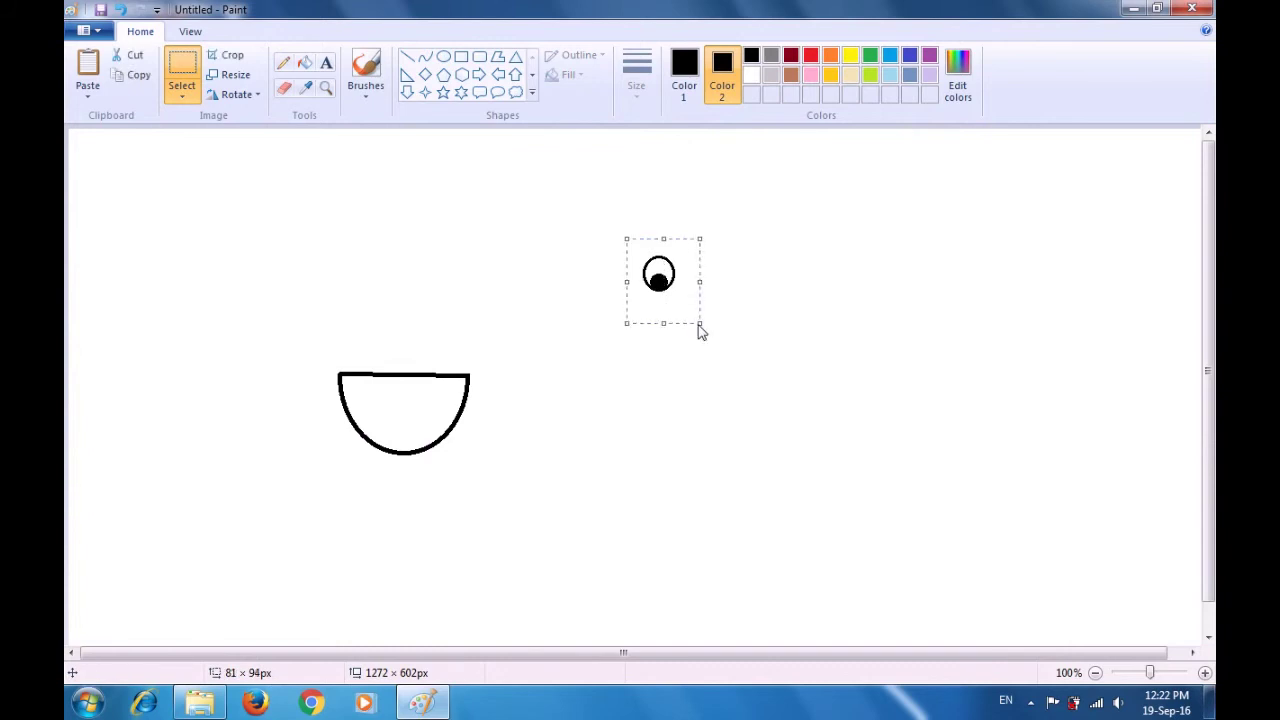
key(ctrl+v)
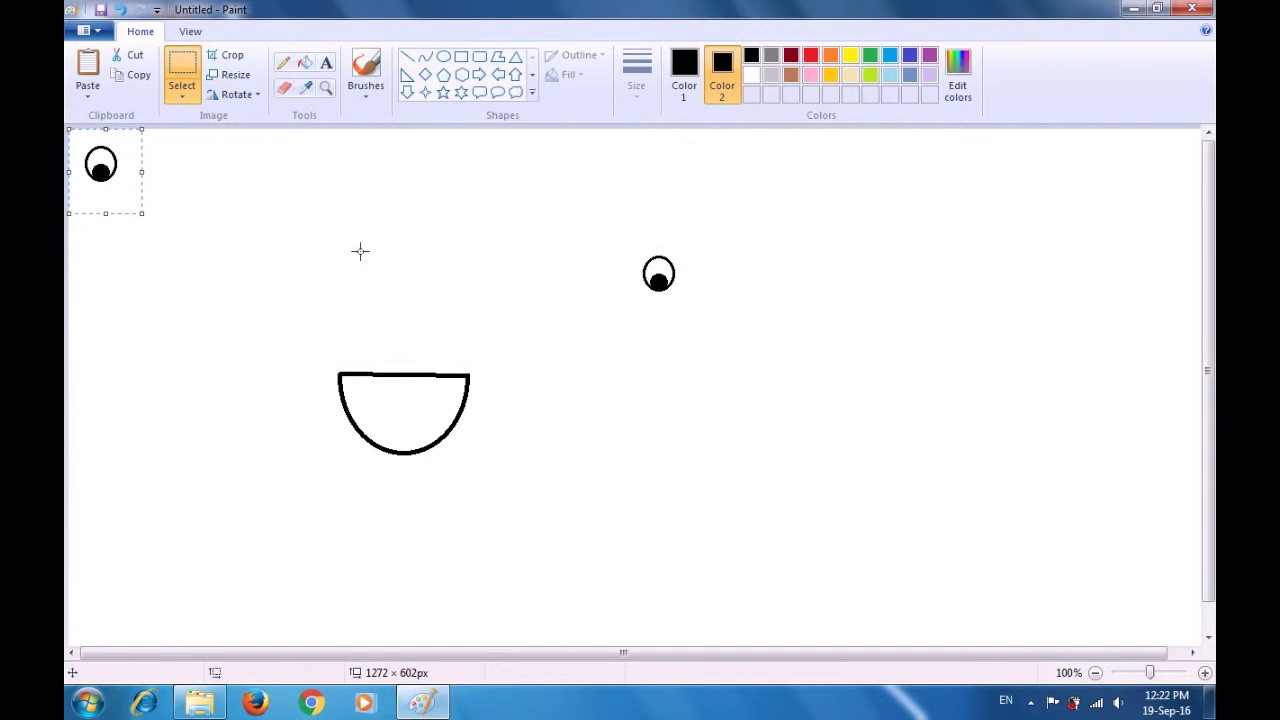
drag(103, 183, 377, 418)
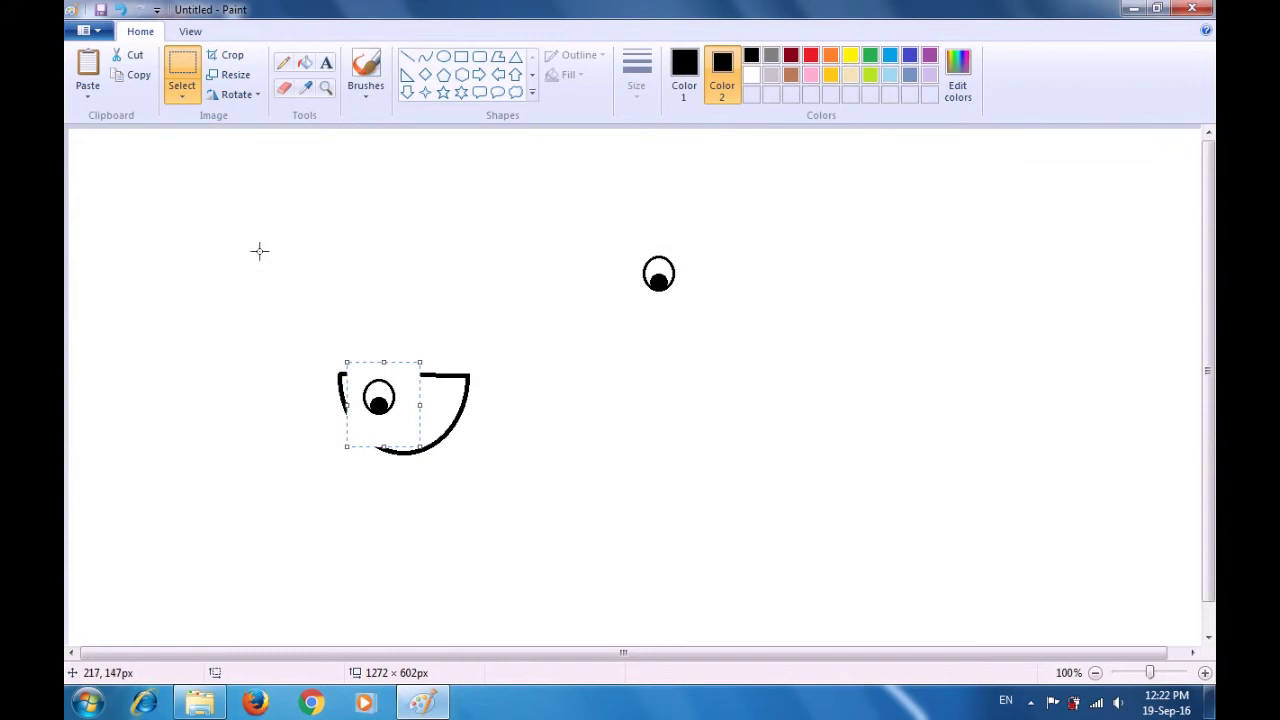
click(178, 97)
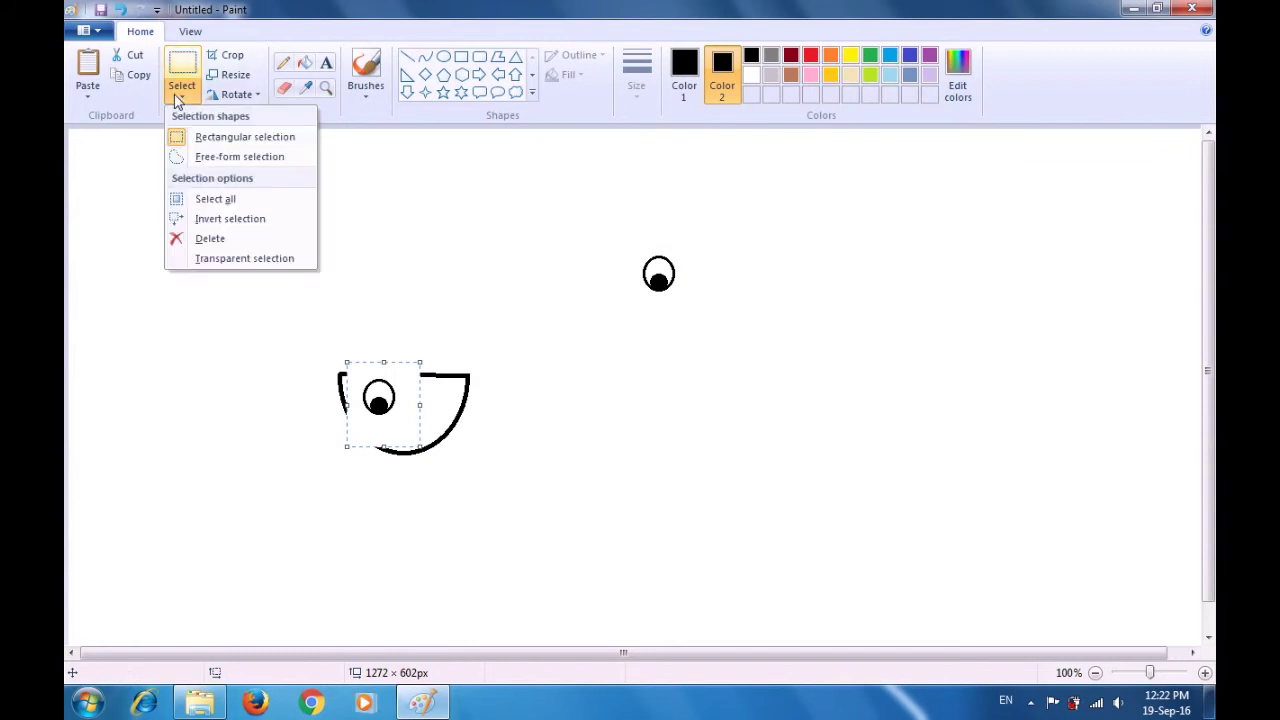
click(212, 260)
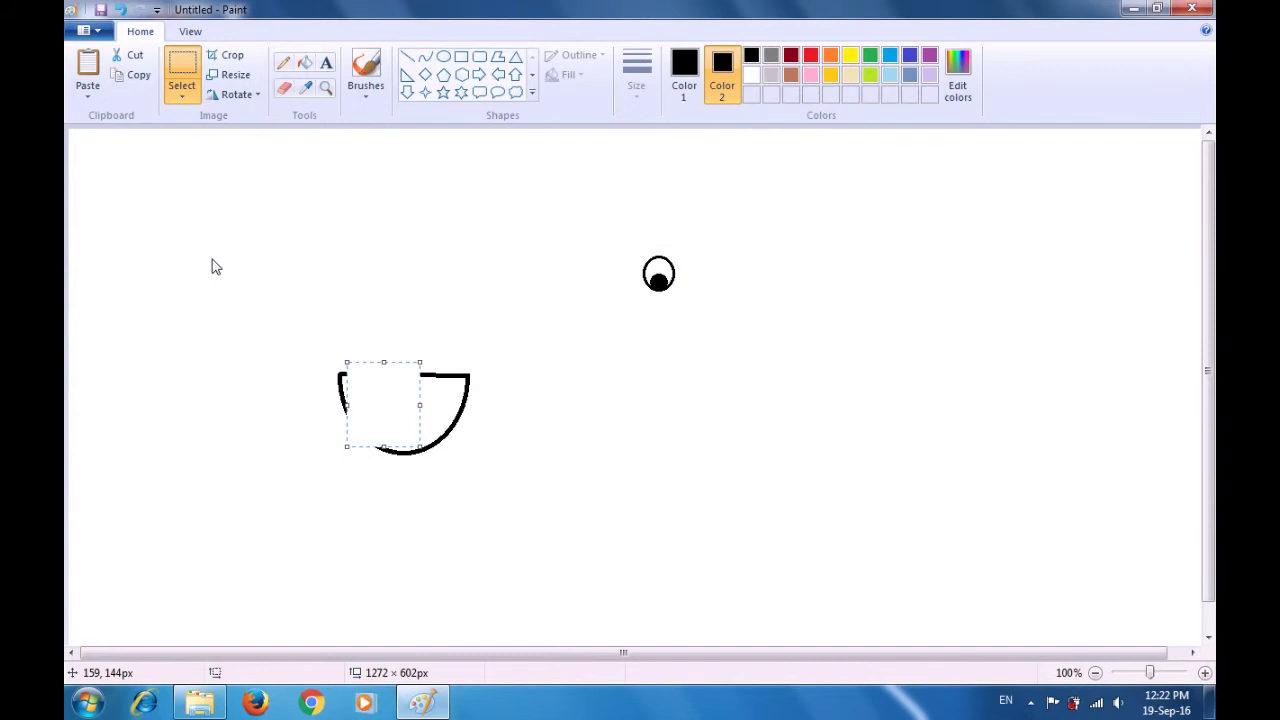
click(752, 76)
key(ctrl+z)
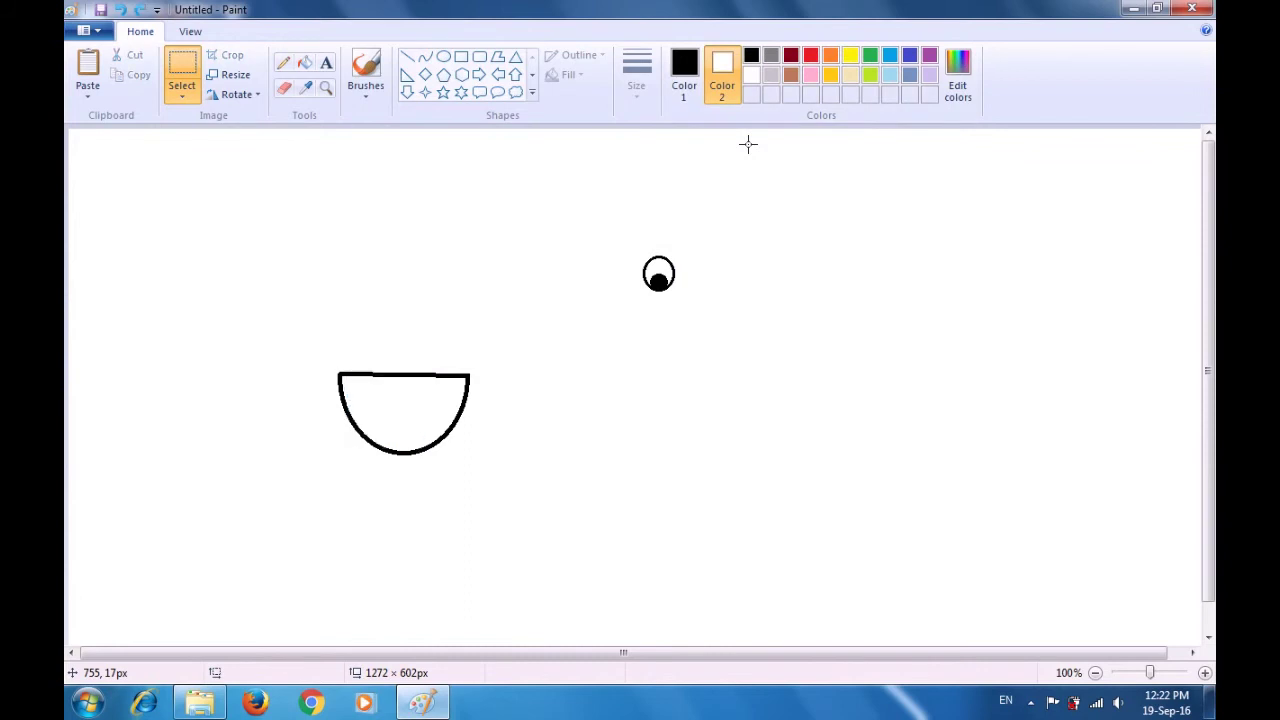
Place an eye copy in the face's left side and move the original beside it.
key(ctrl+v)
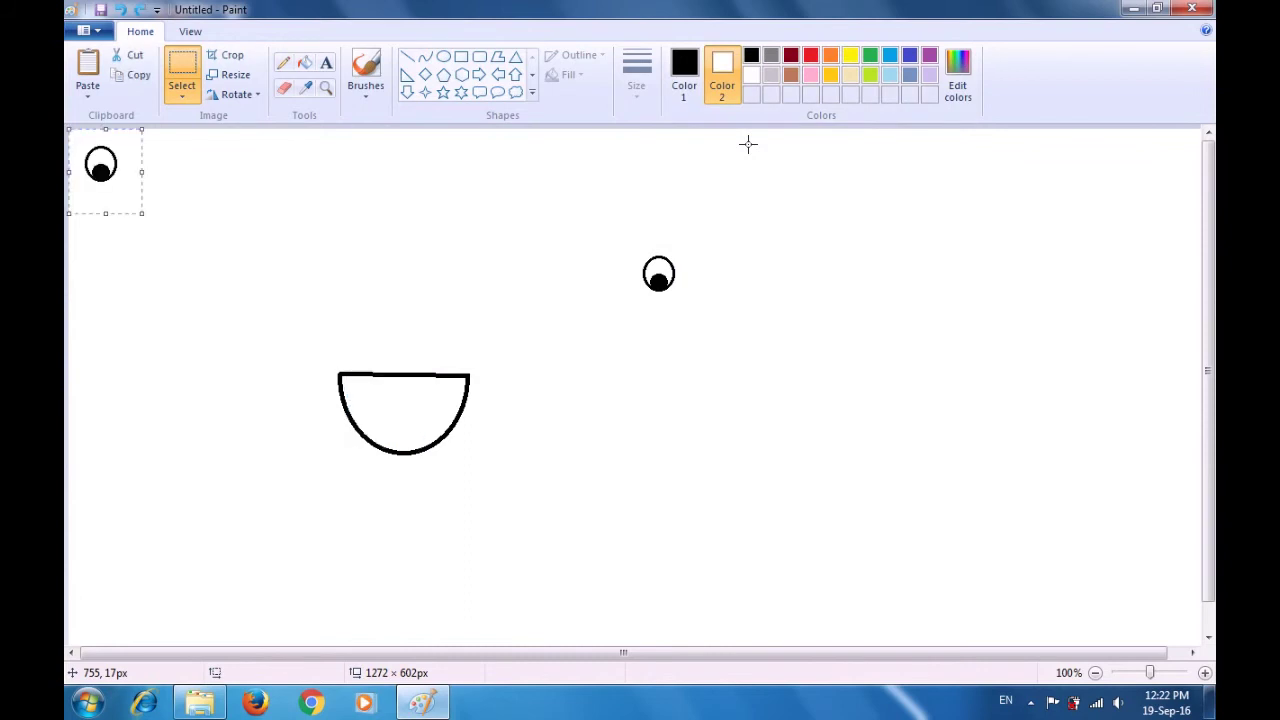
drag(113, 179, 365, 402)
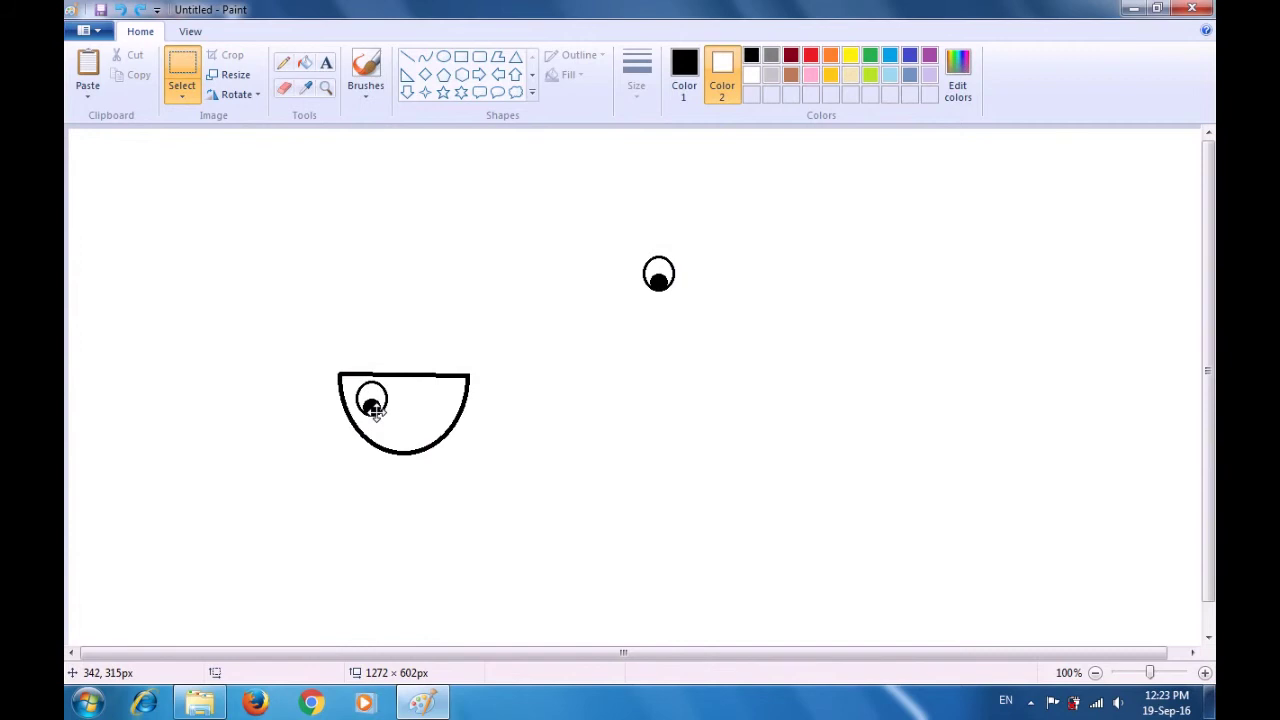
drag(374, 411, 374, 400)
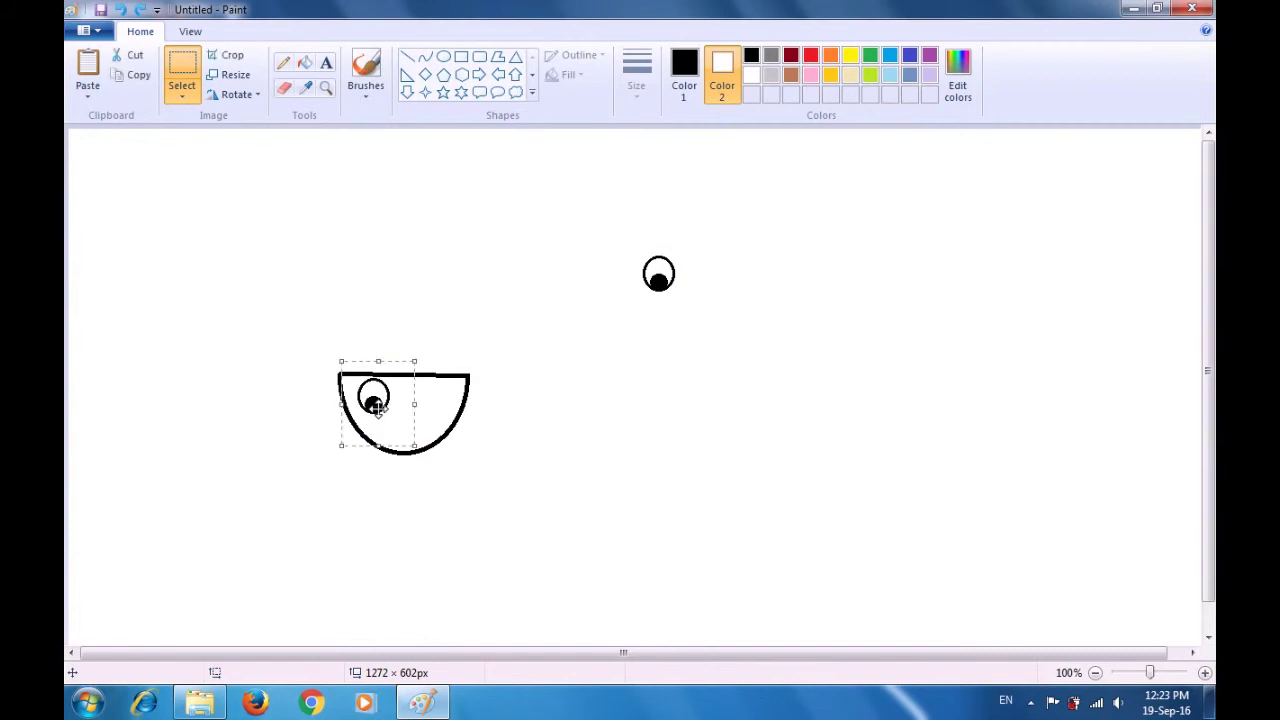
click(451, 282)
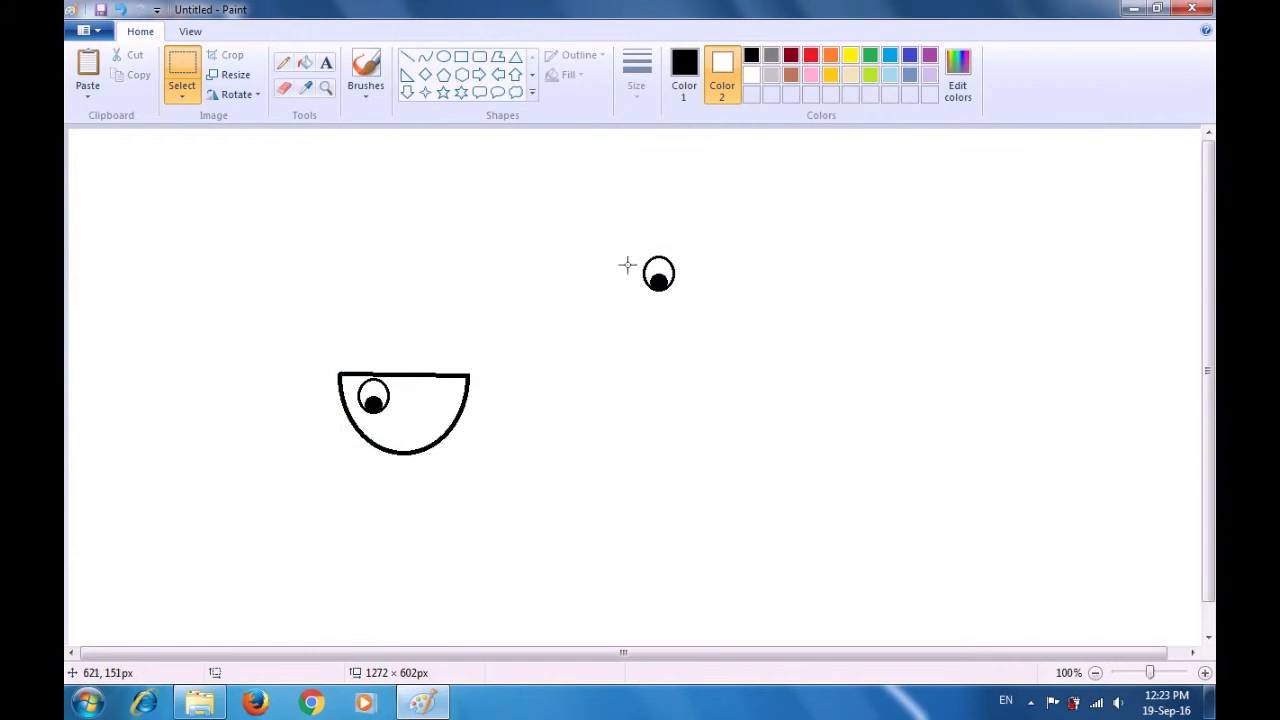
drag(622, 242, 440, 404)
click(545, 349)
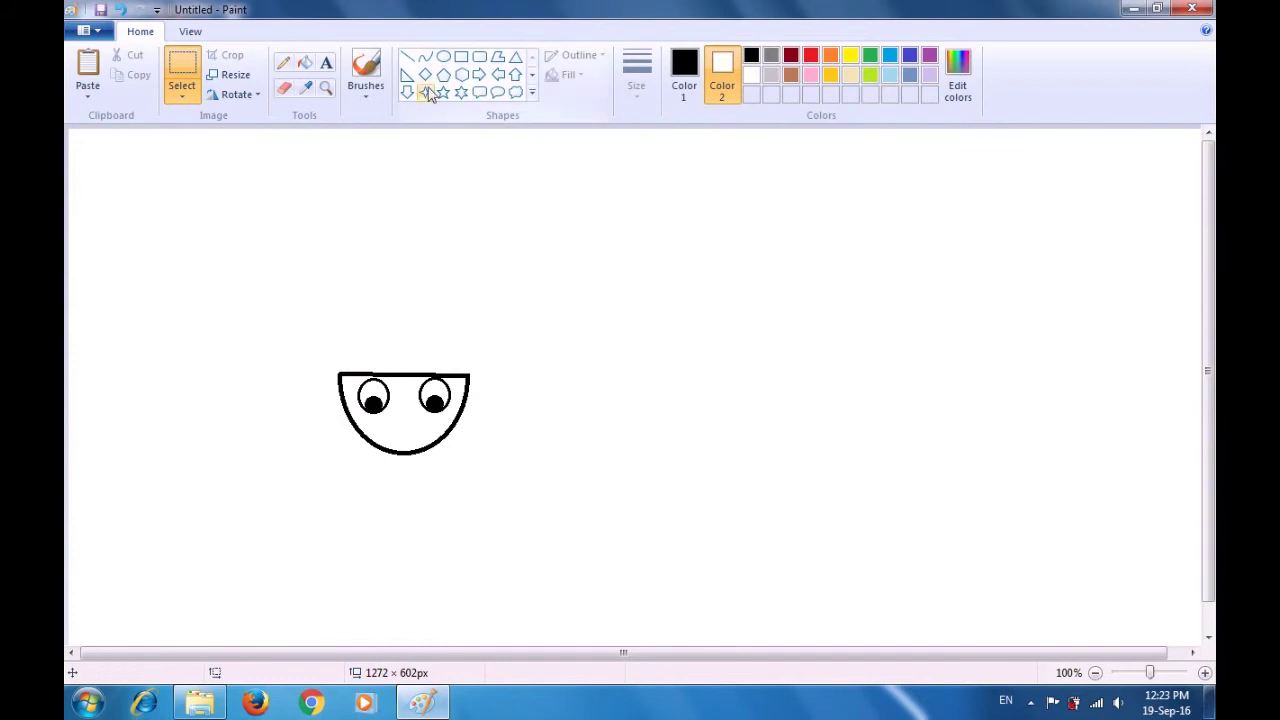
Draw the first bent curve sweeping down-left from beneath the eyes for the mustache.
click(425, 58)
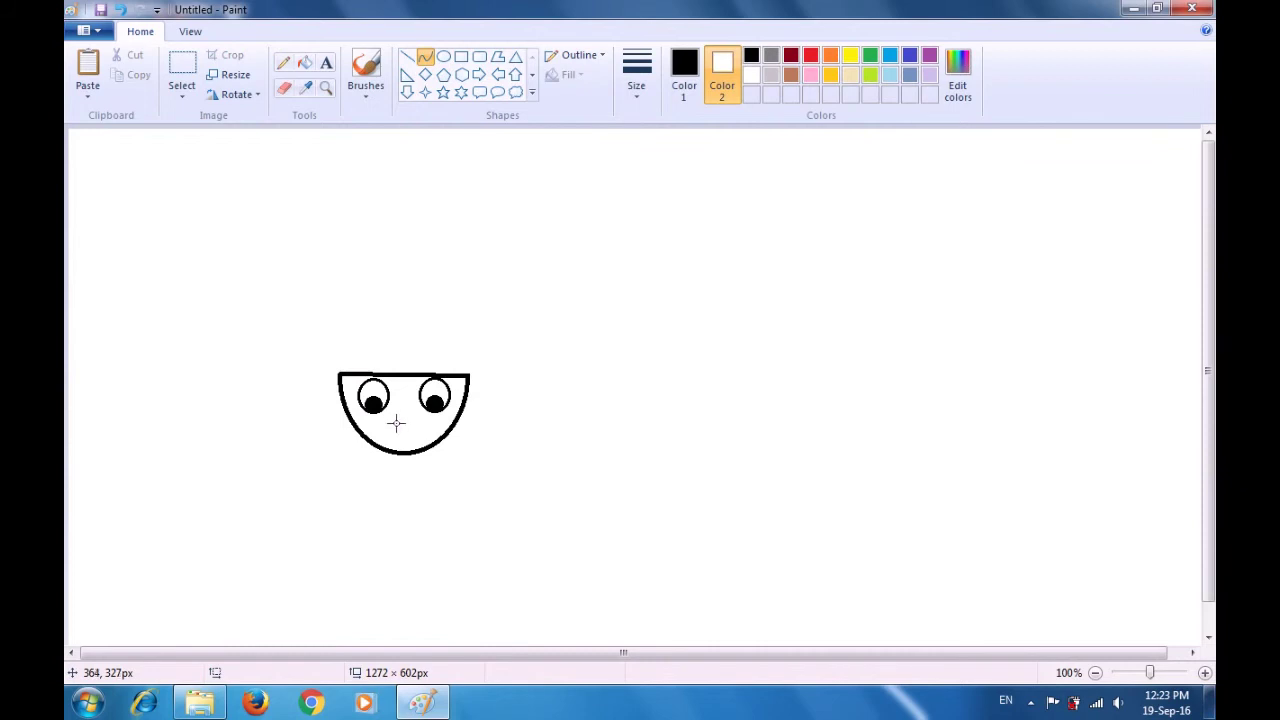
drag(400, 423, 320, 456)
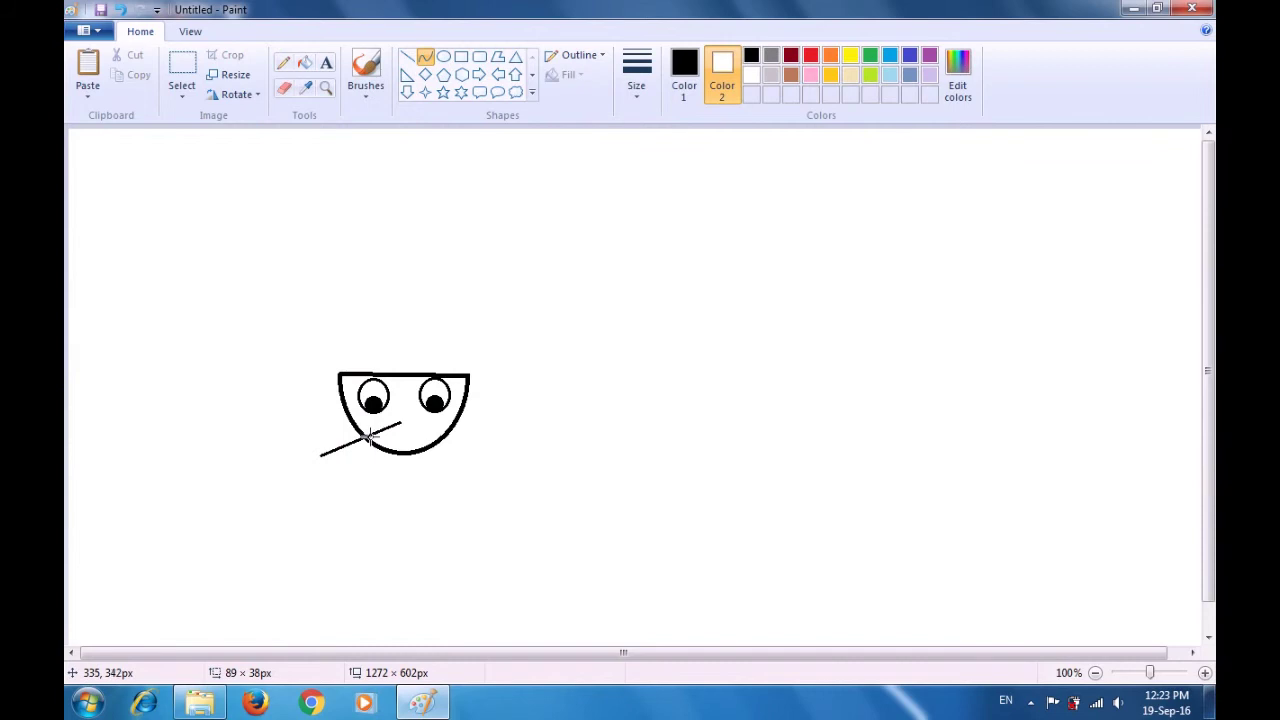
drag(369, 432, 349, 463)
click(337, 507)
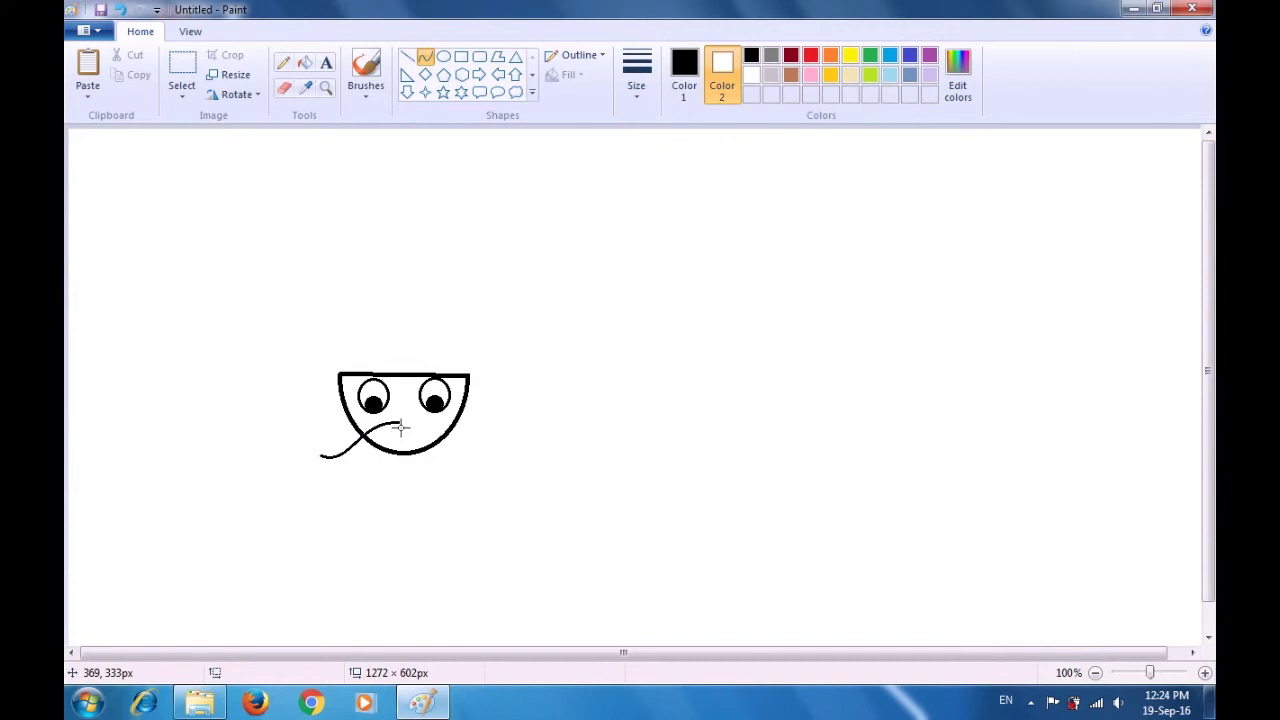
Add two more bent curves forming the mustache's S-shaped upper and lower edges.
drag(401, 424, 331, 460)
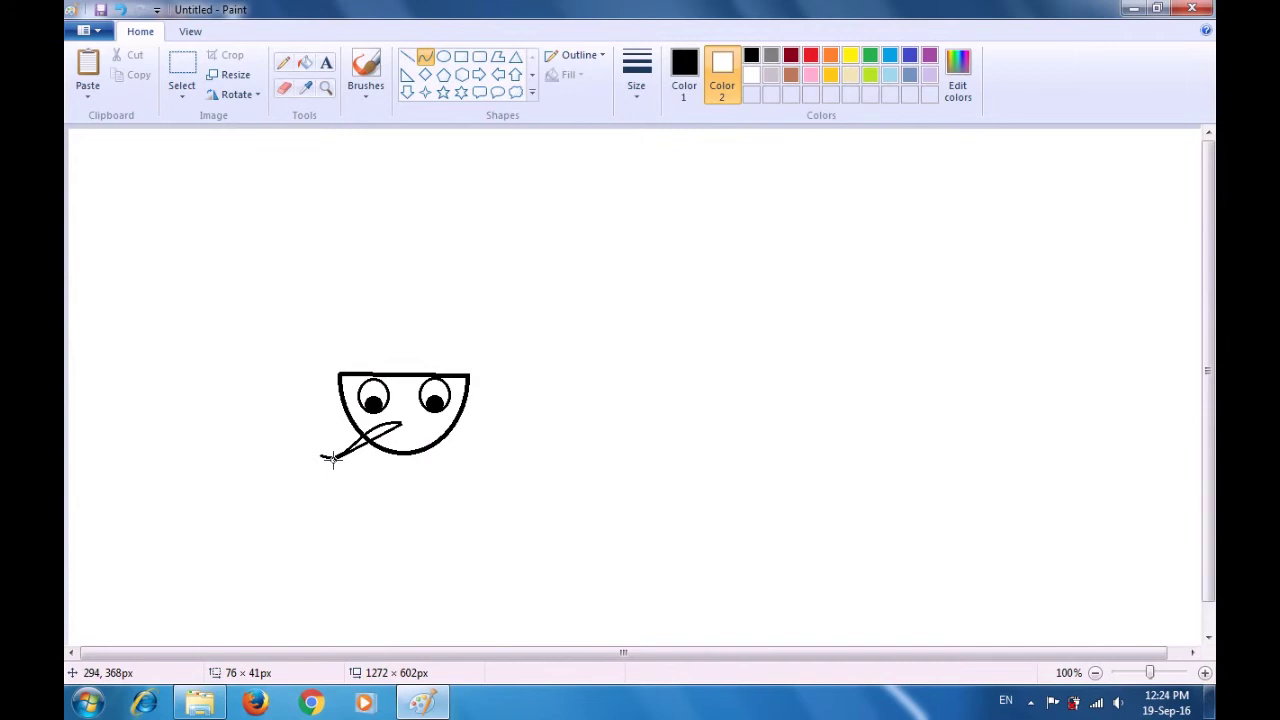
mouse_move(333, 458)
mouse_down()
mouse_move(354, 449)
mouse_move(355, 465)
mouse_up()
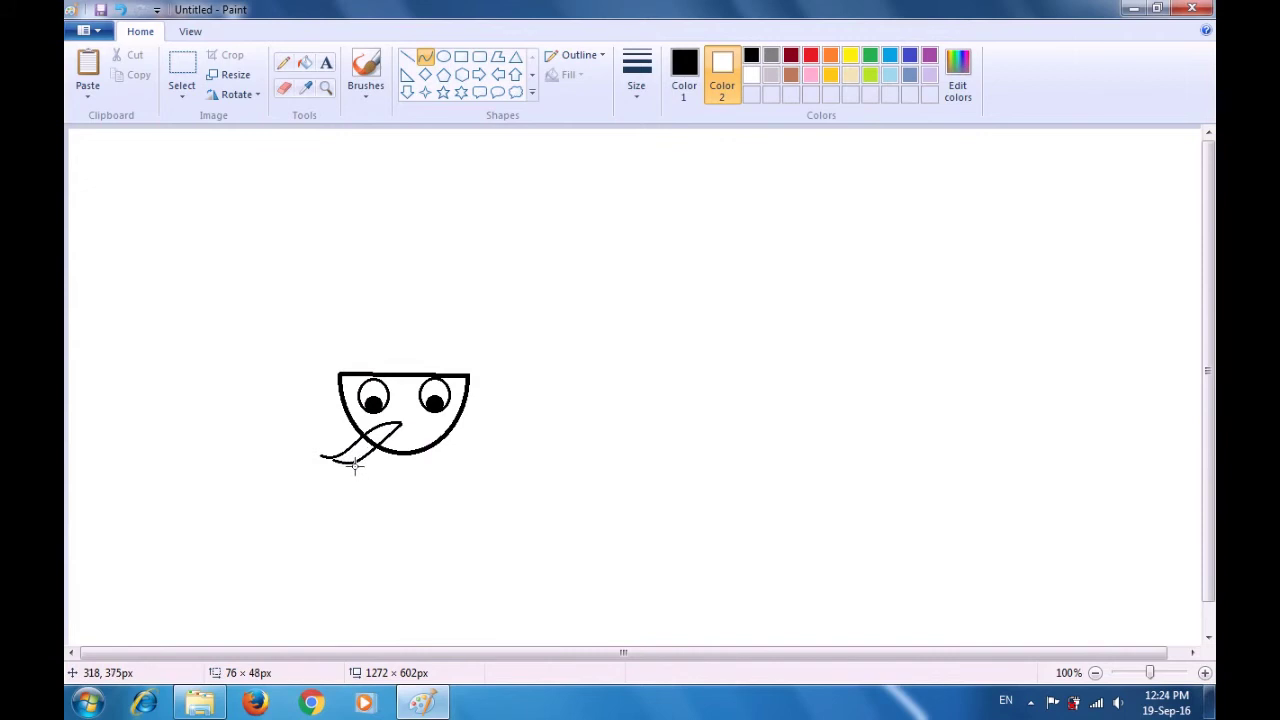
drag(354, 465, 355, 466)
drag(399, 422, 372, 463)
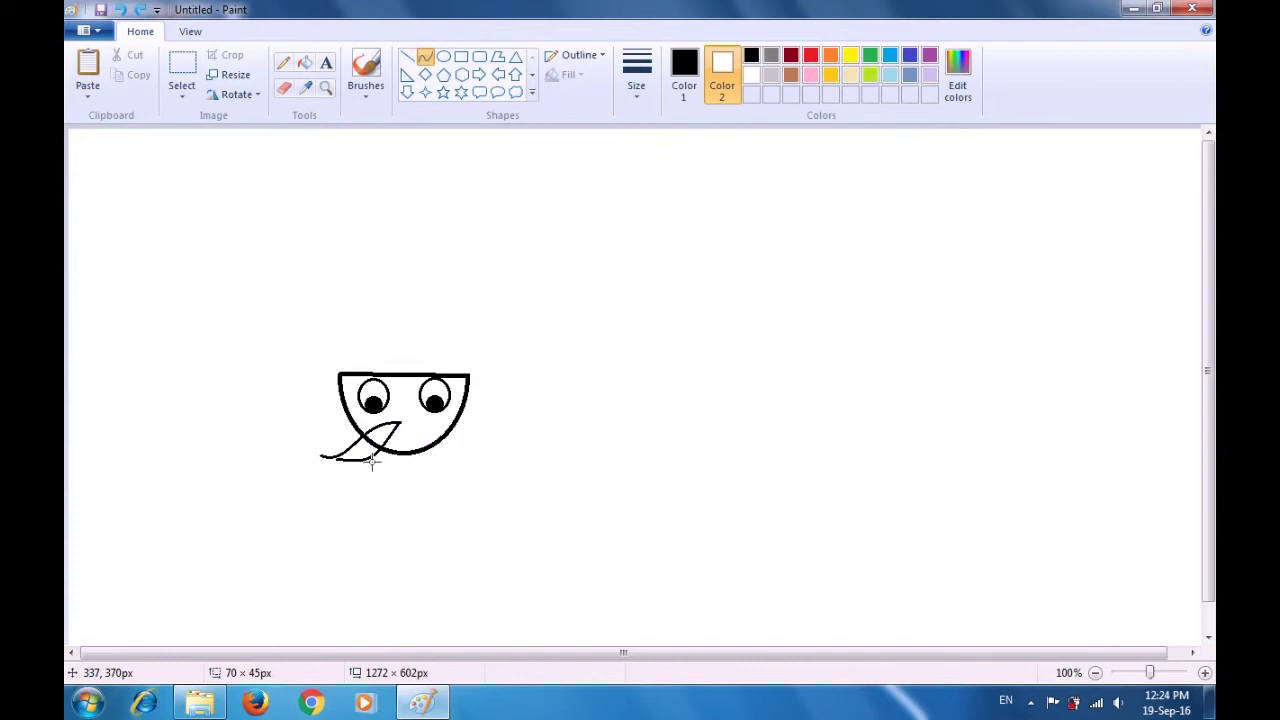
drag(372, 462, 336, 455)
click(344, 481)
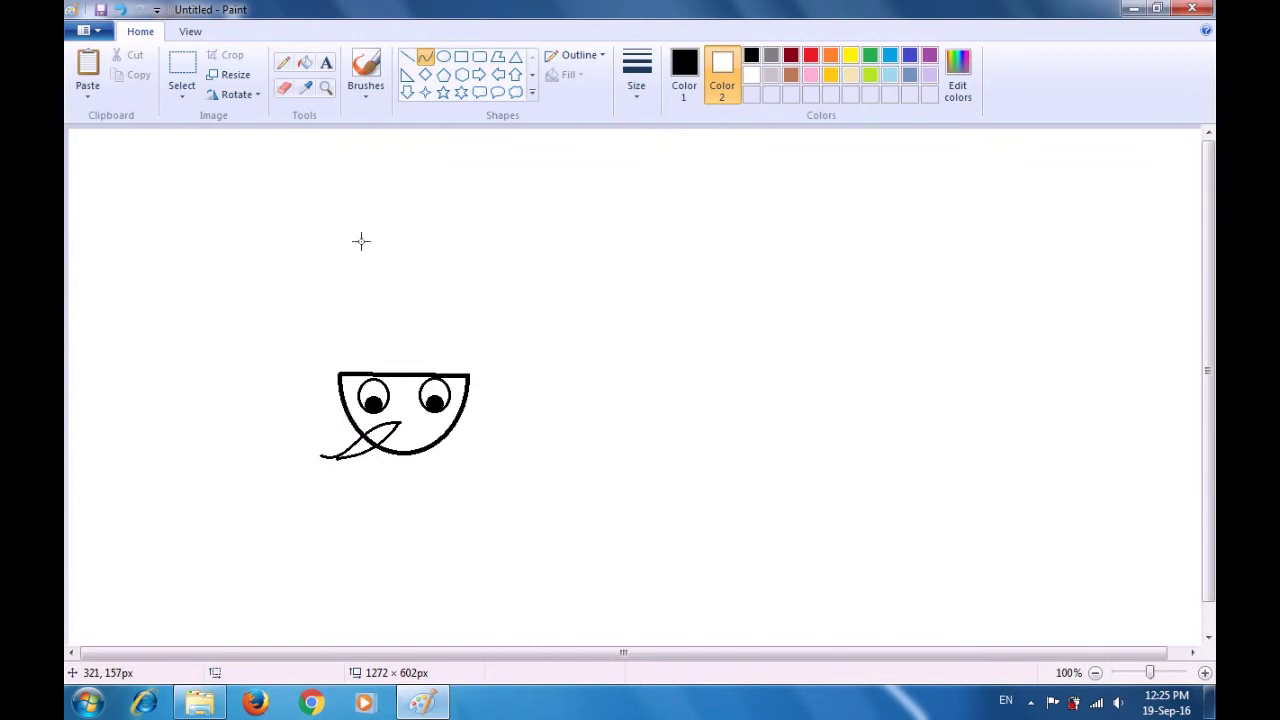
Fill the existing mustache sections solid black with the bucket.
click(306, 64)
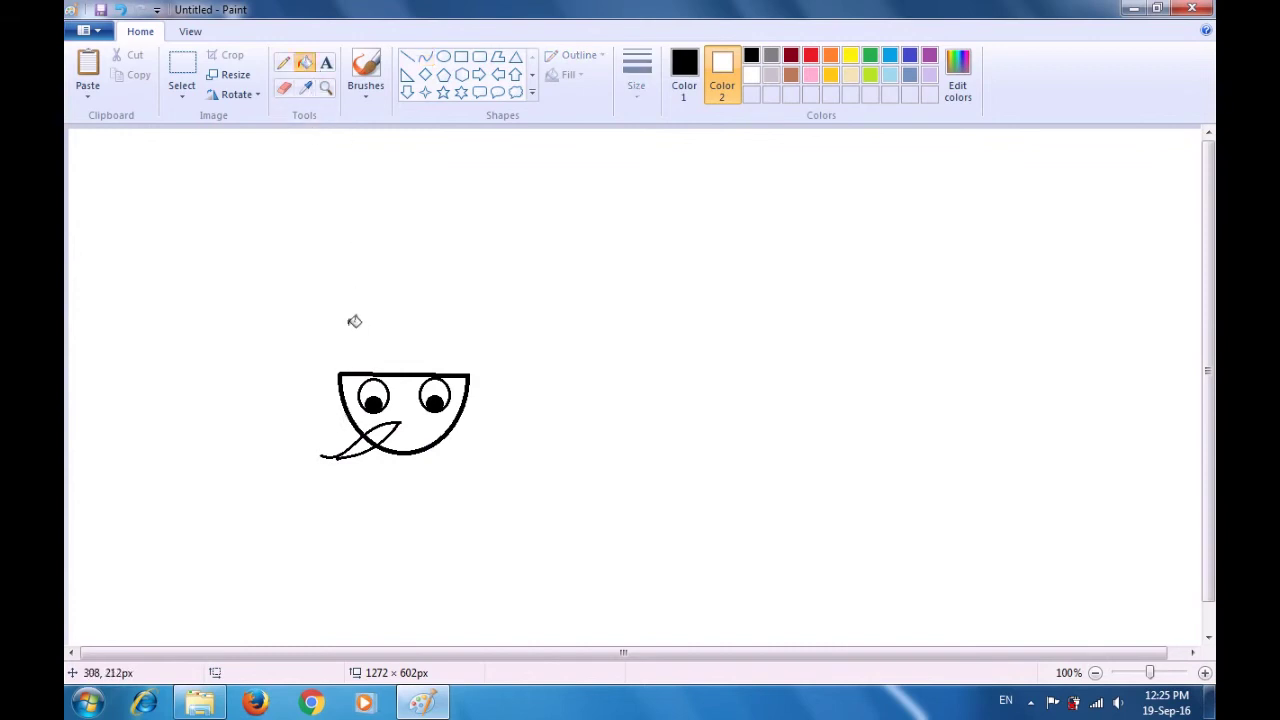
click(386, 434)
click(360, 444)
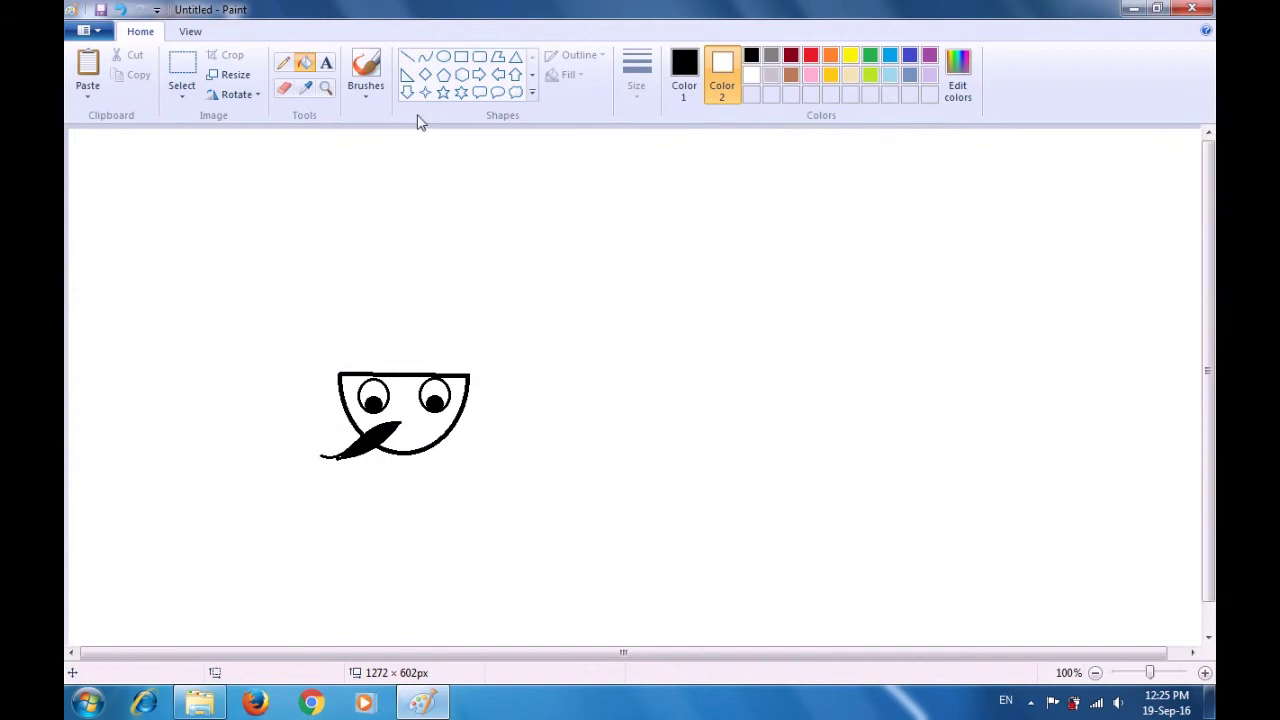
Draw the mustache's right curl with curves and fill that half black.
click(425, 57)
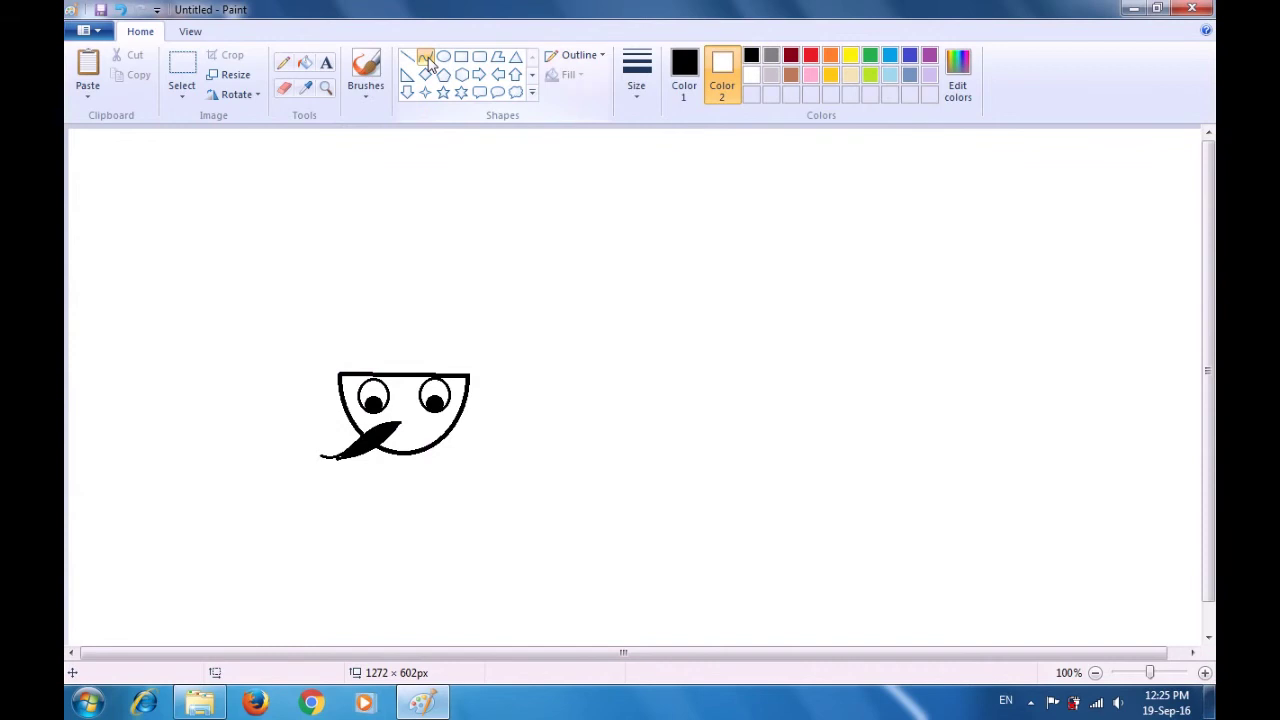
click(401, 421)
drag(401, 421, 430, 473)
click(507, 432)
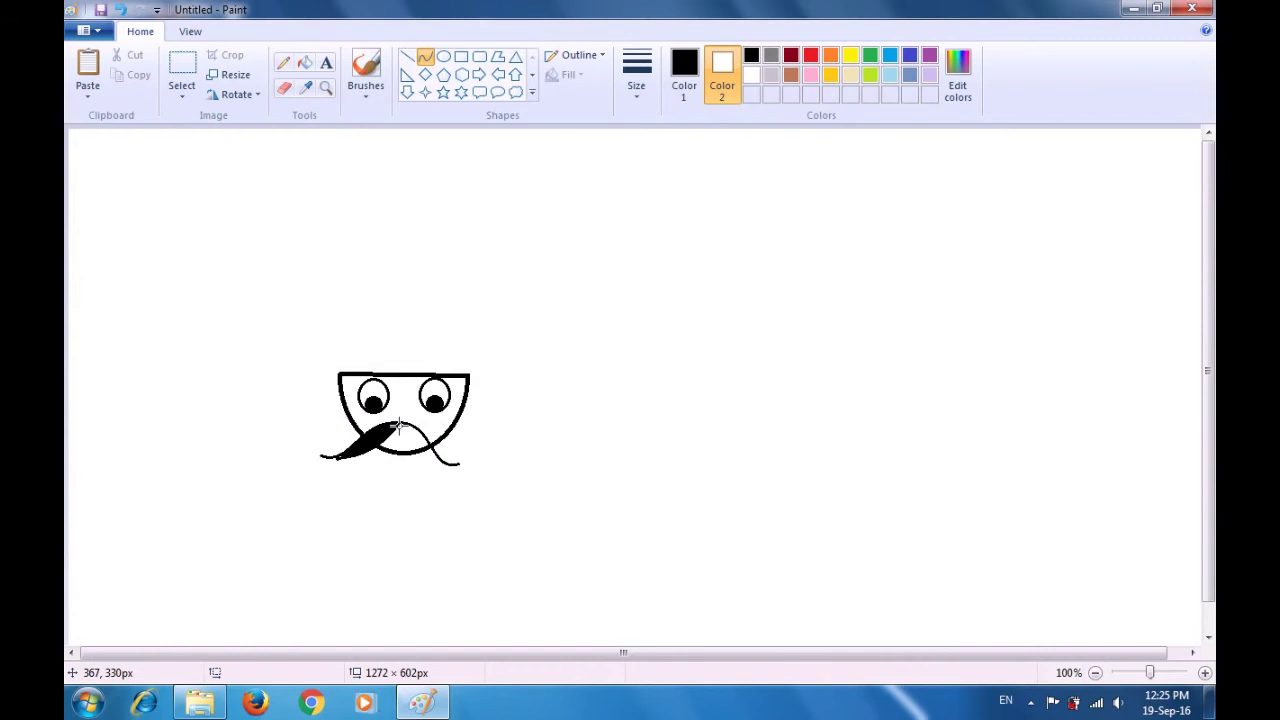
drag(398, 427, 434, 452)
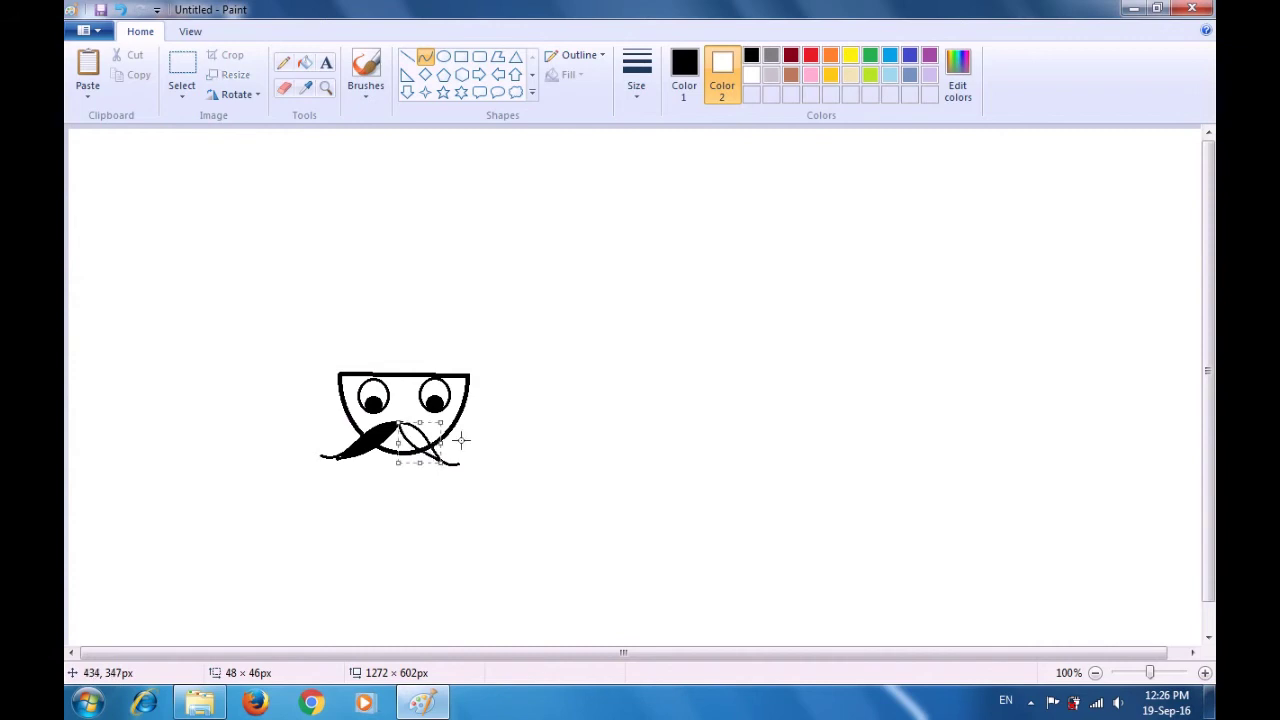
click(483, 427)
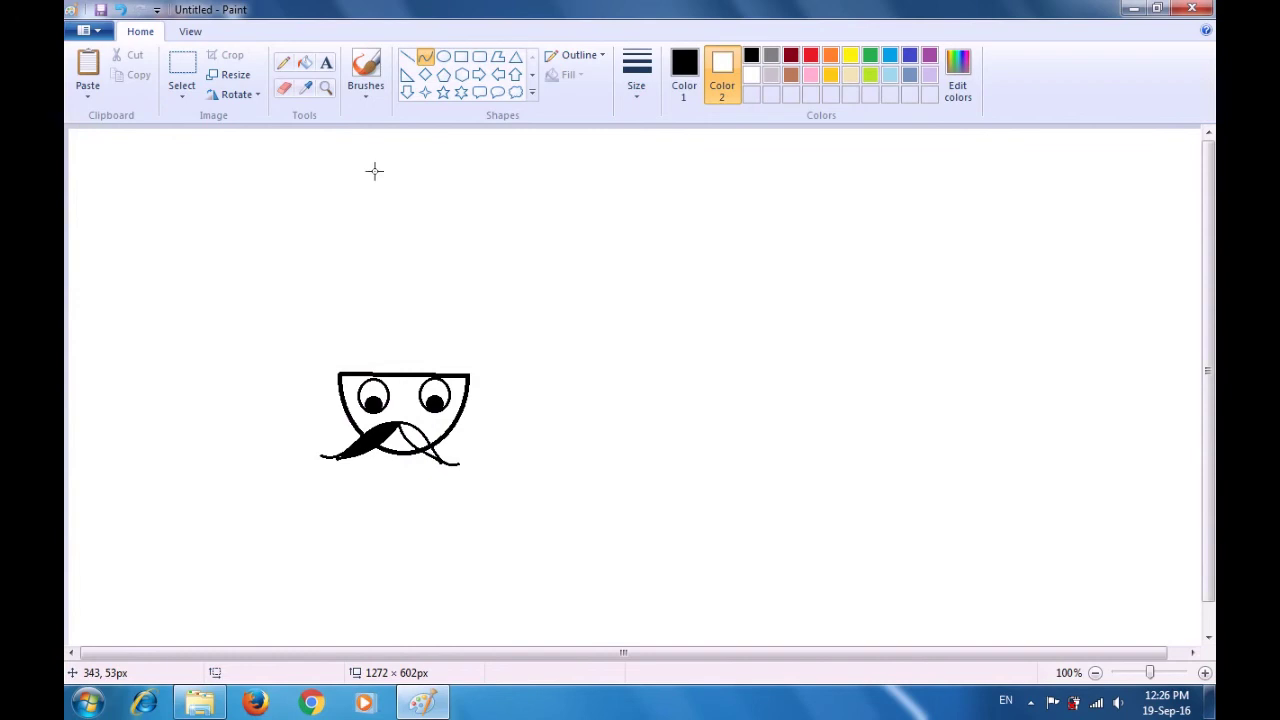
click(305, 63)
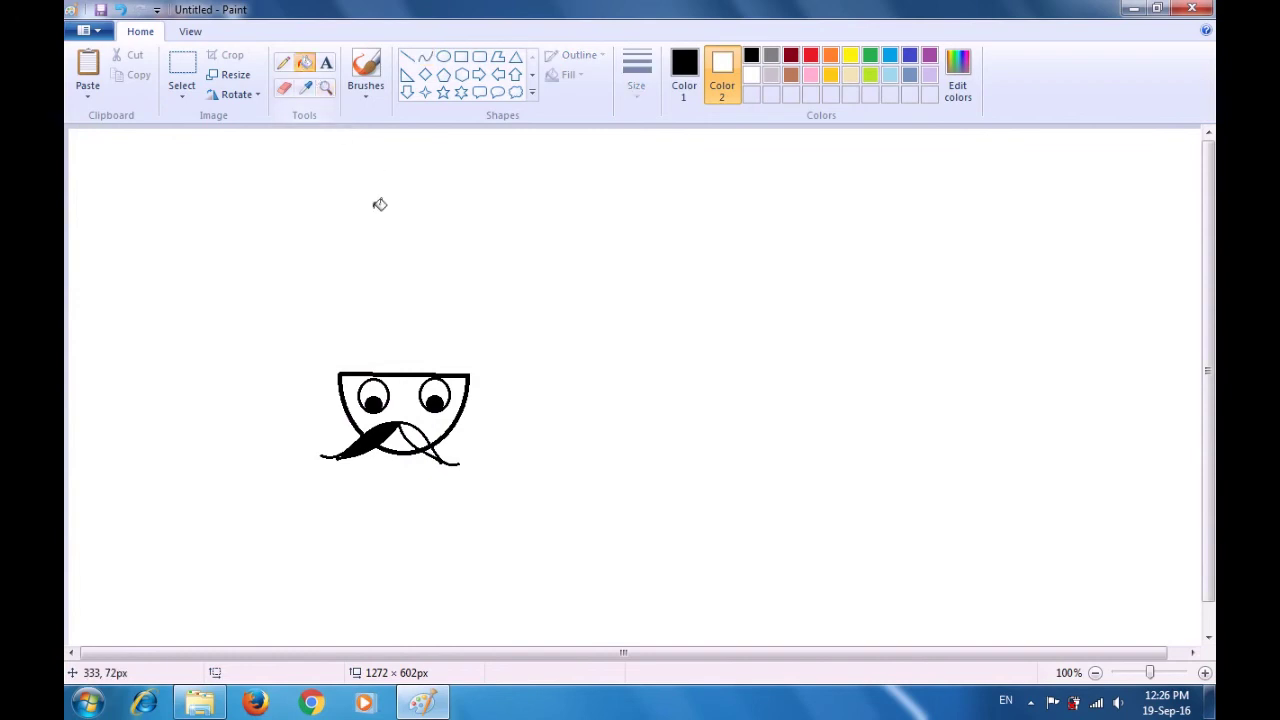
click(424, 436)
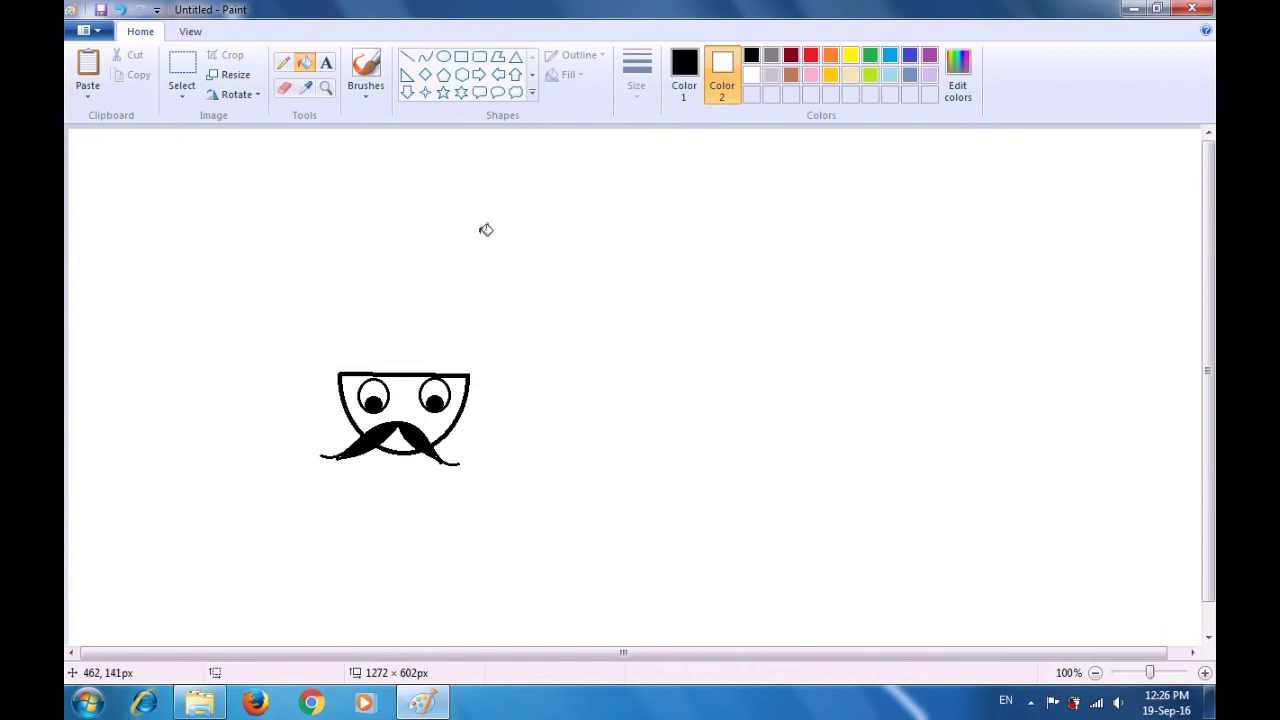
Outline a pointed polygon crown with a tall central spike on the face's rim.
click(498, 58)
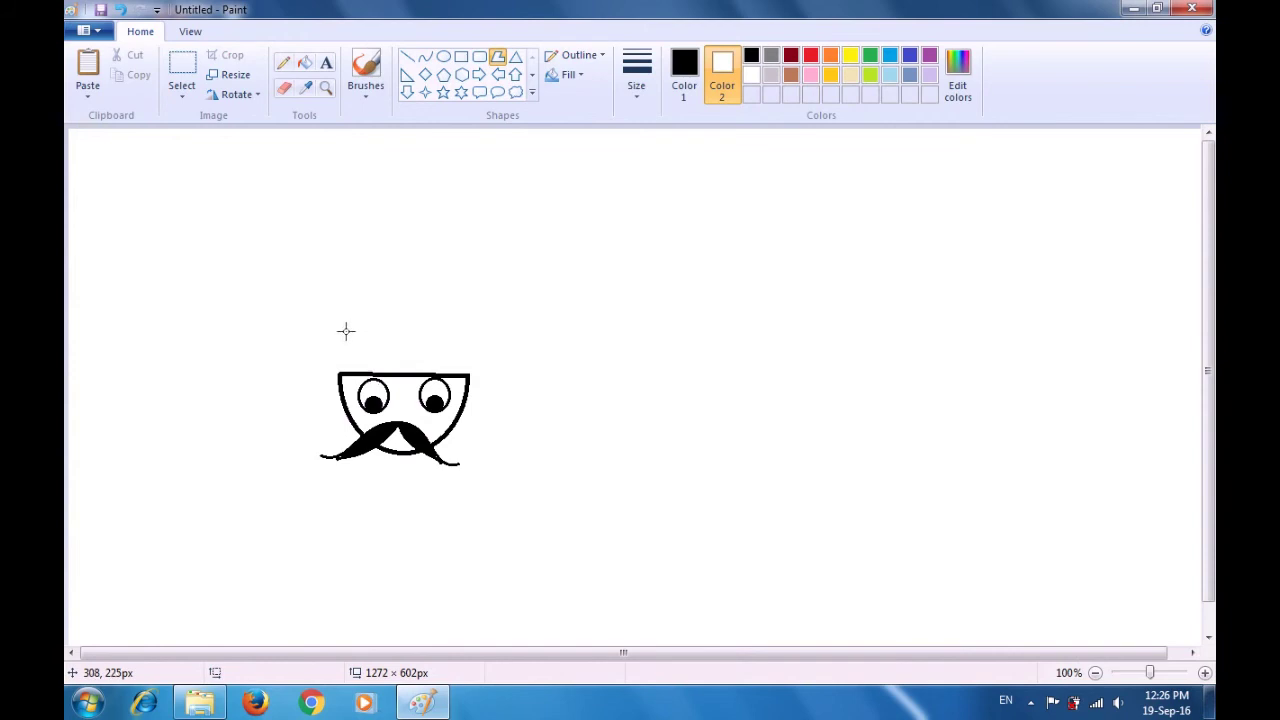
drag(358, 323, 382, 374)
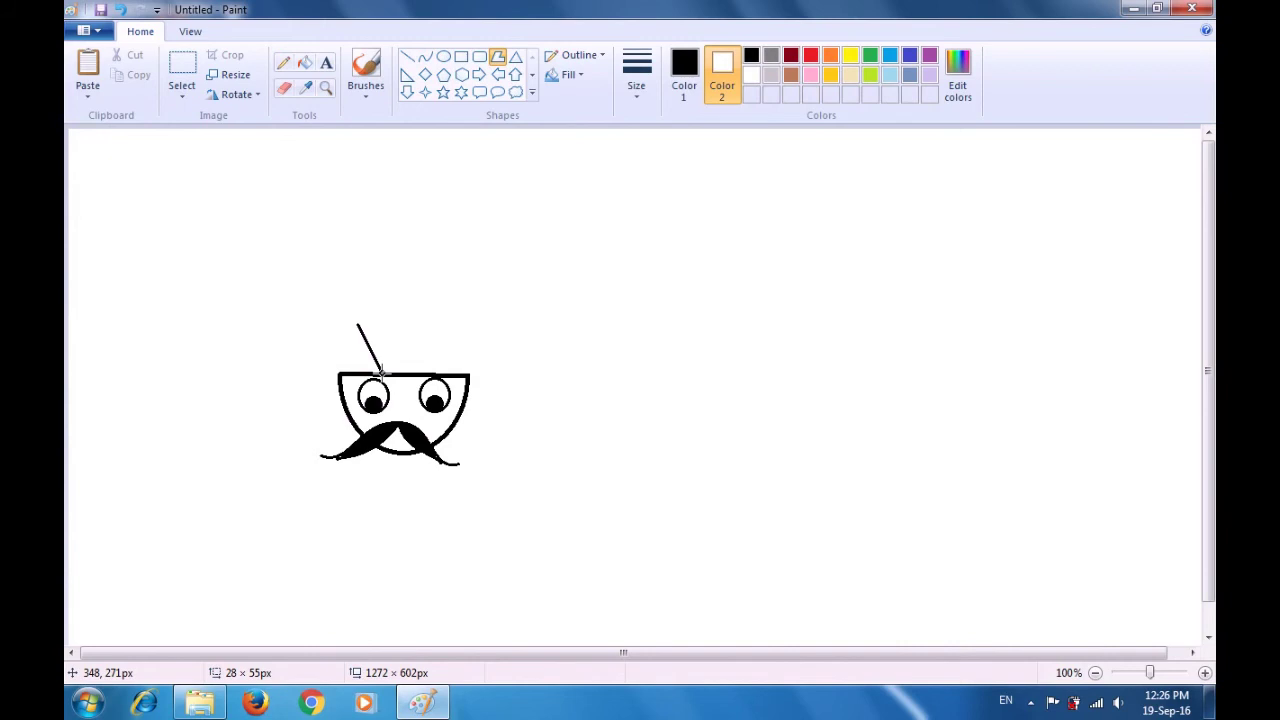
drag(382, 374, 382, 374)
drag(463, 323, 432, 372)
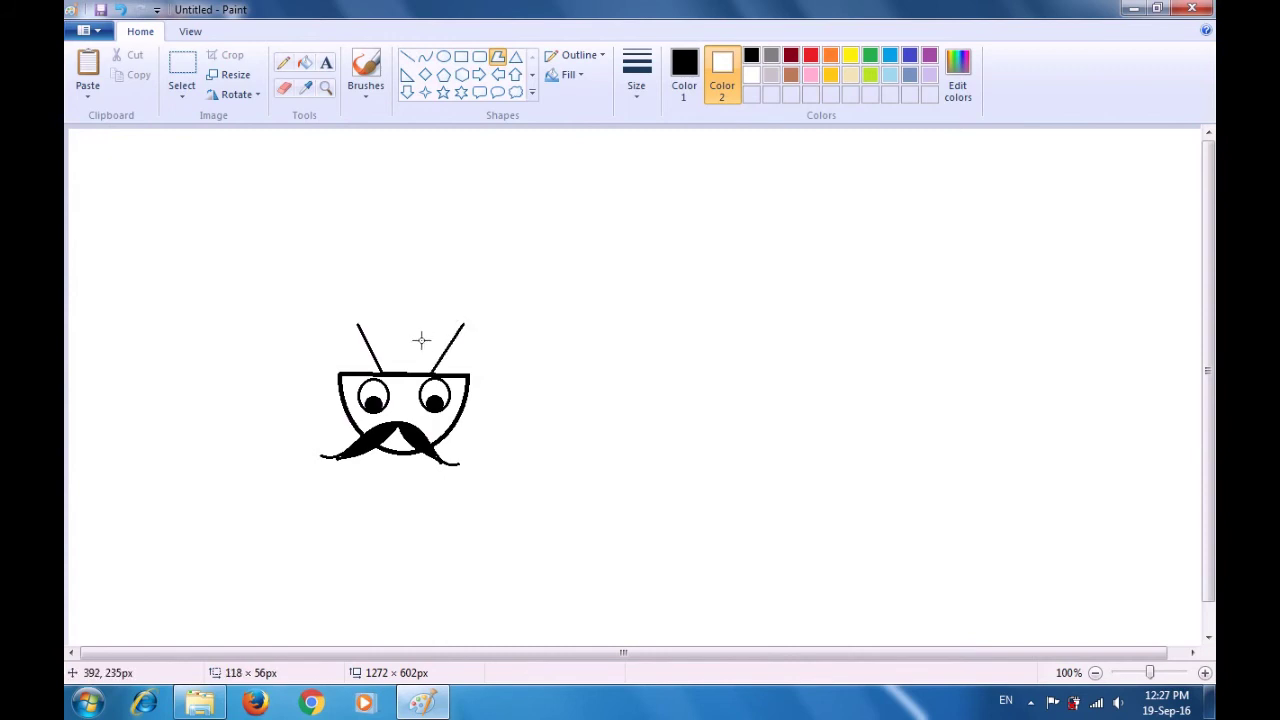
drag(464, 323, 423, 338)
click(420, 266)
click(394, 332)
click(356, 324)
click(285, 298)
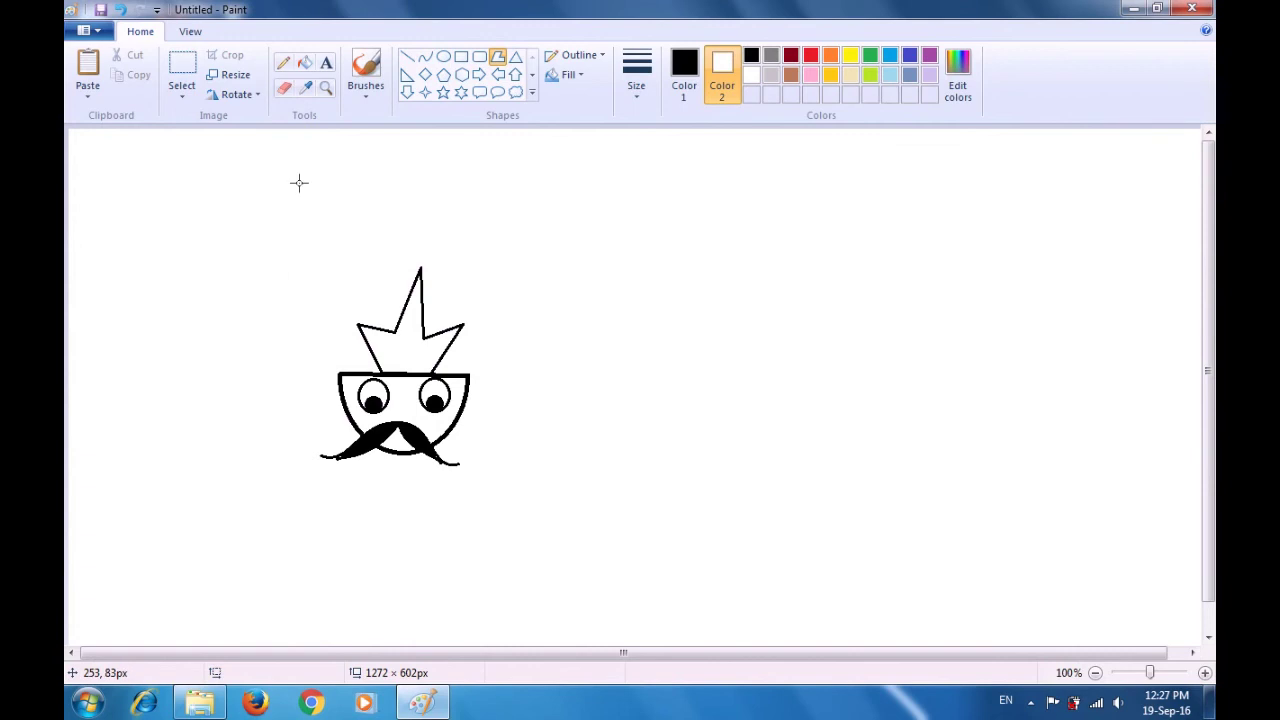
Fill the crown with red using the bucket tool.
click(305, 66)
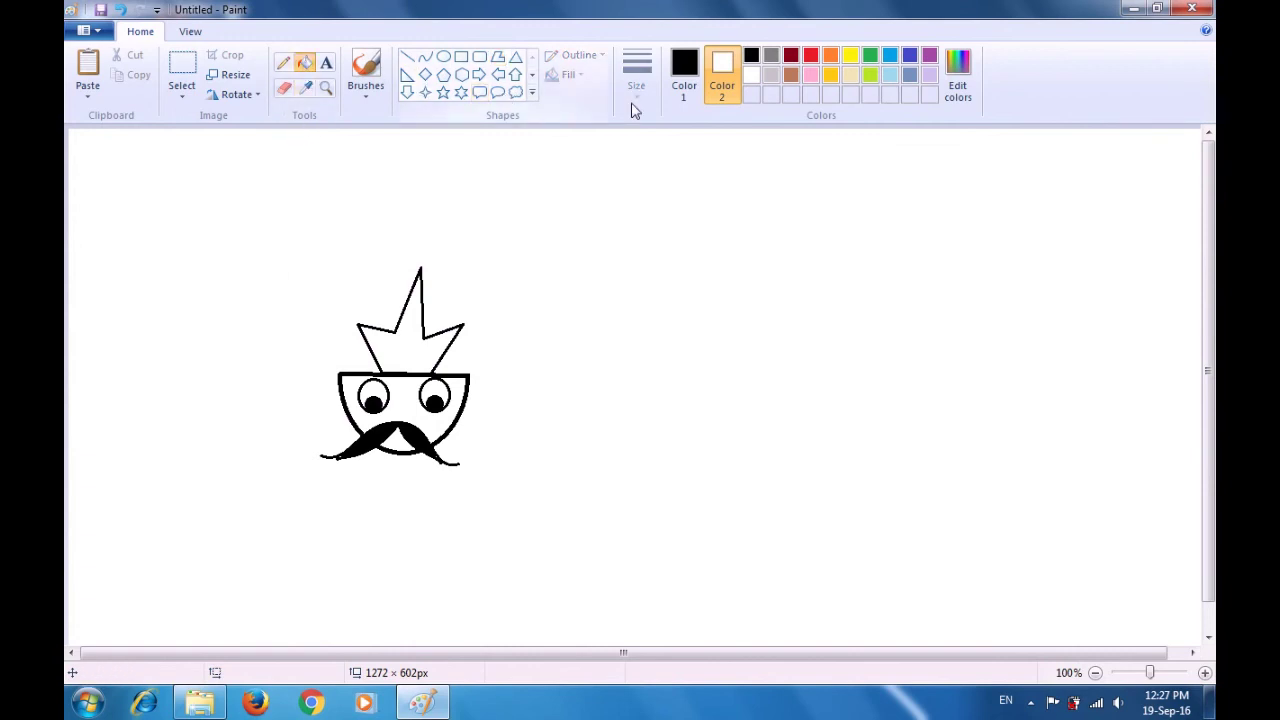
click(684, 76)
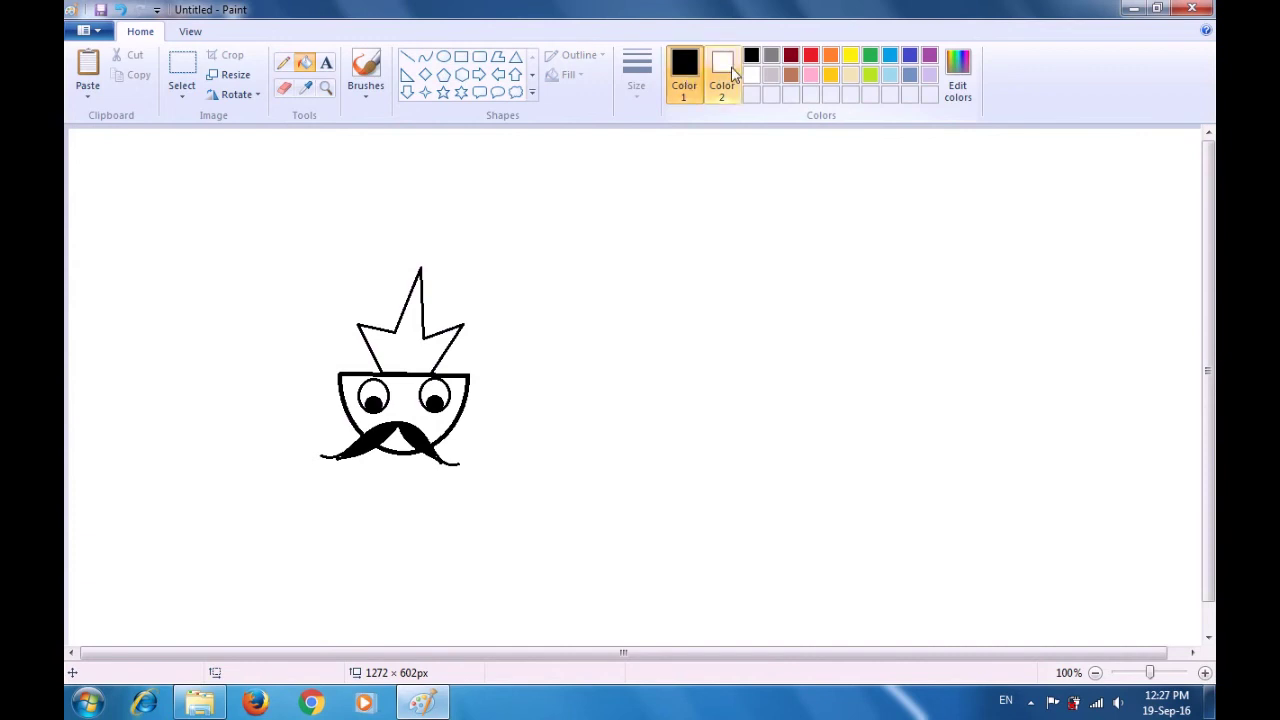
click(811, 60)
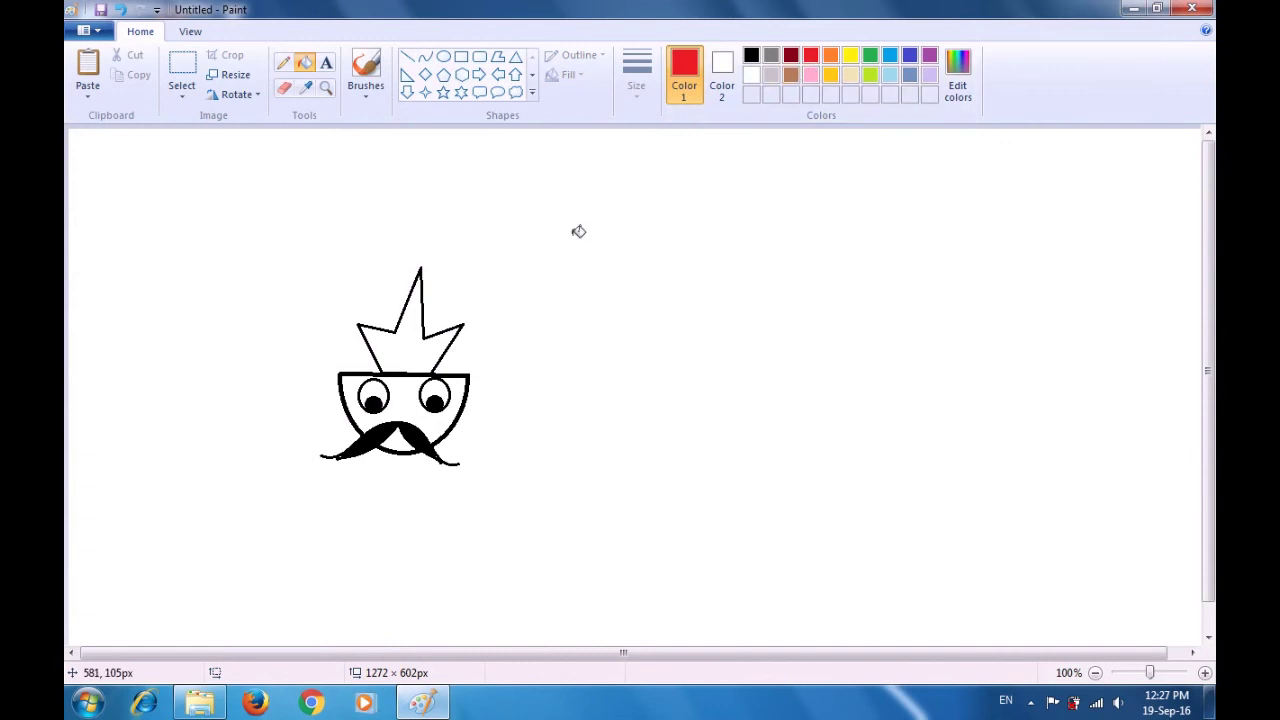
click(413, 341)
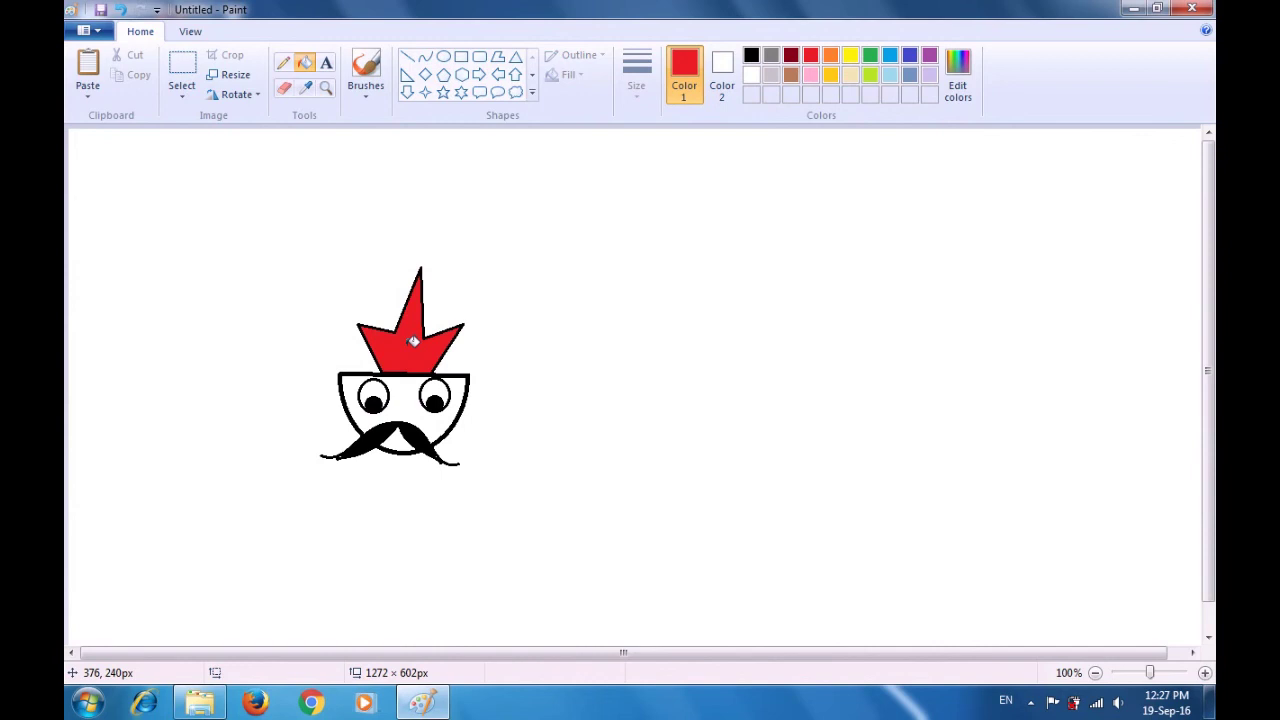
click(181, 80)
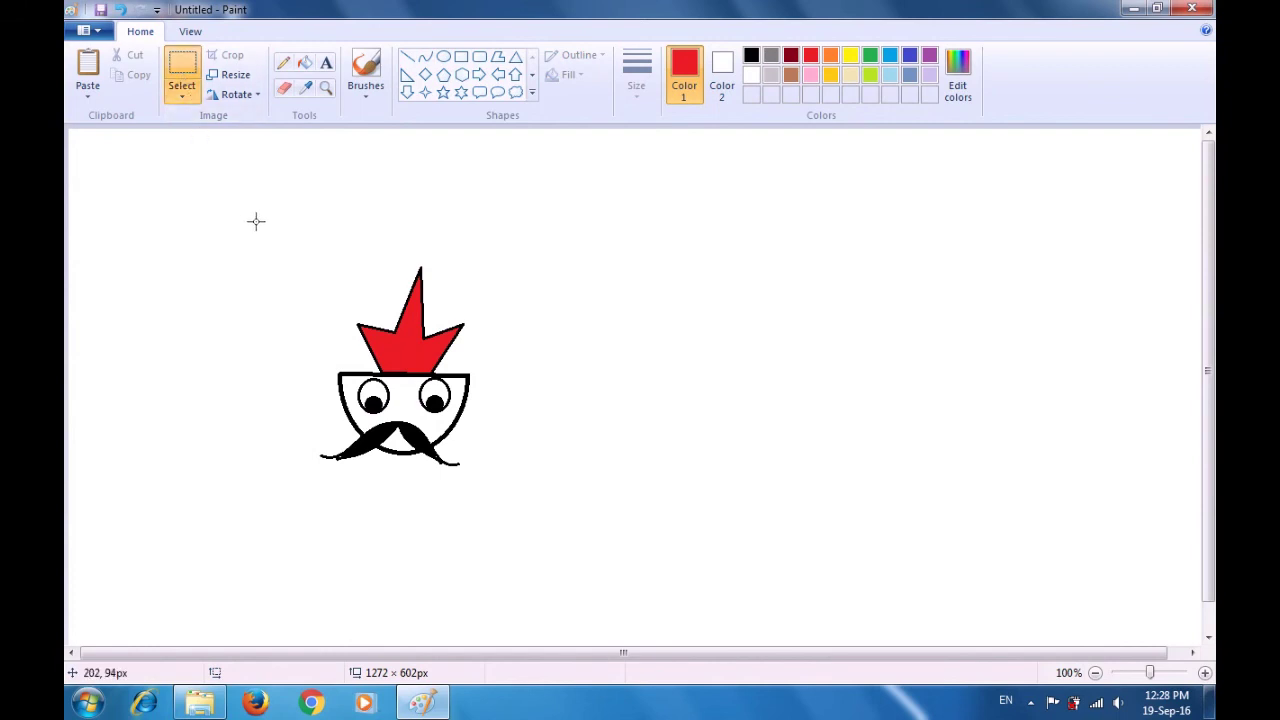
Duplicate the crowned face three times, placing each copy to the right in a row.
drag(279, 243, 507, 528)
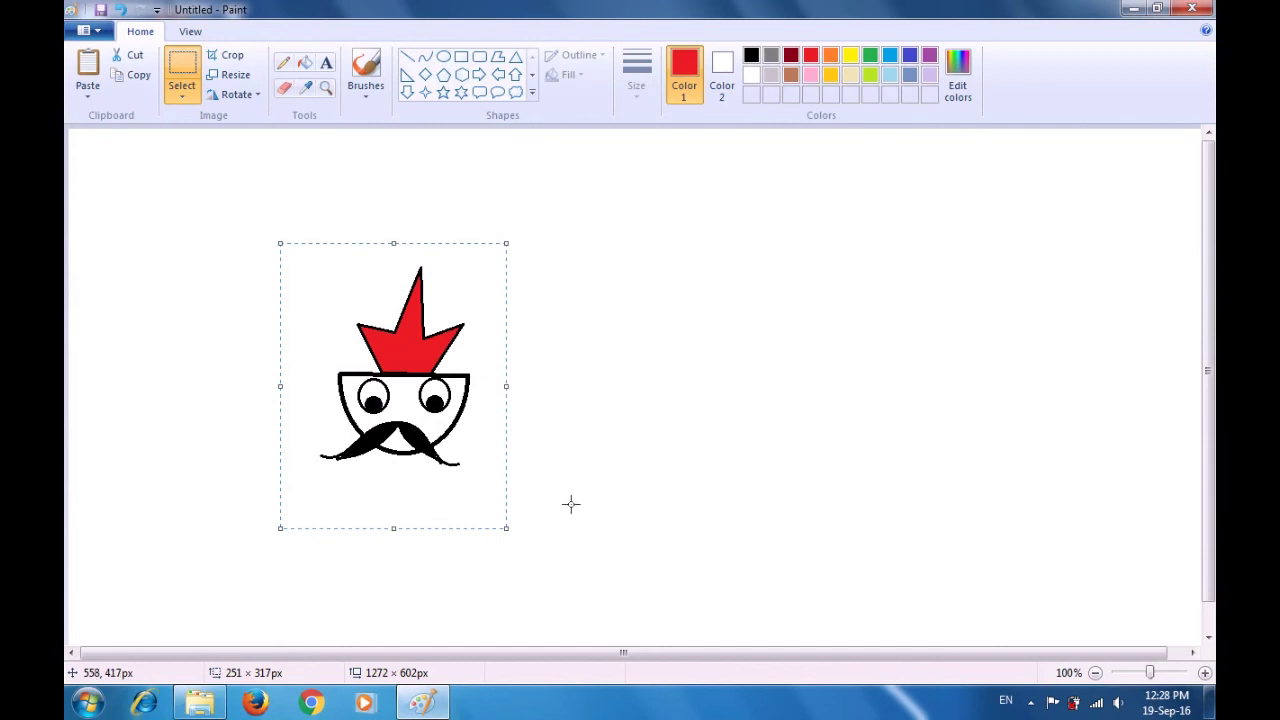
key(ctrl+v)
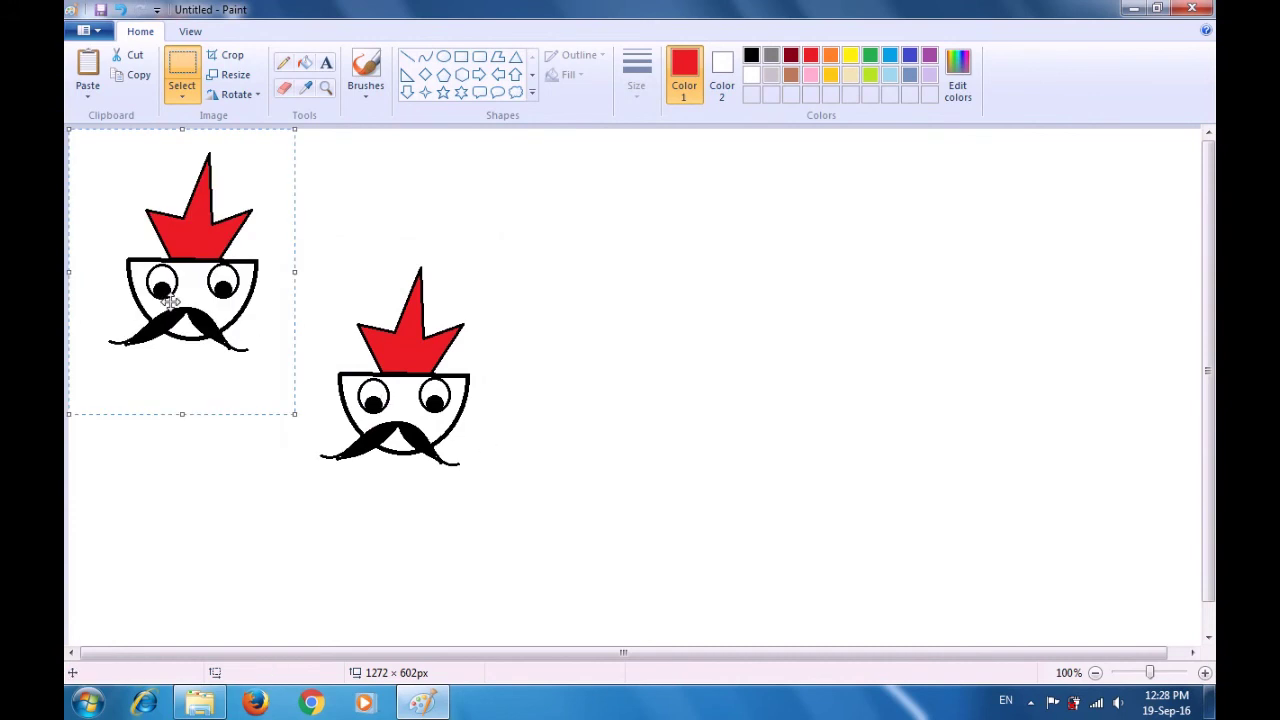
mouse_move(157, 292)
mouse_down()
mouse_move(418, 402)
mouse_move(500, 403)
mouse_up()
click(796, 247)
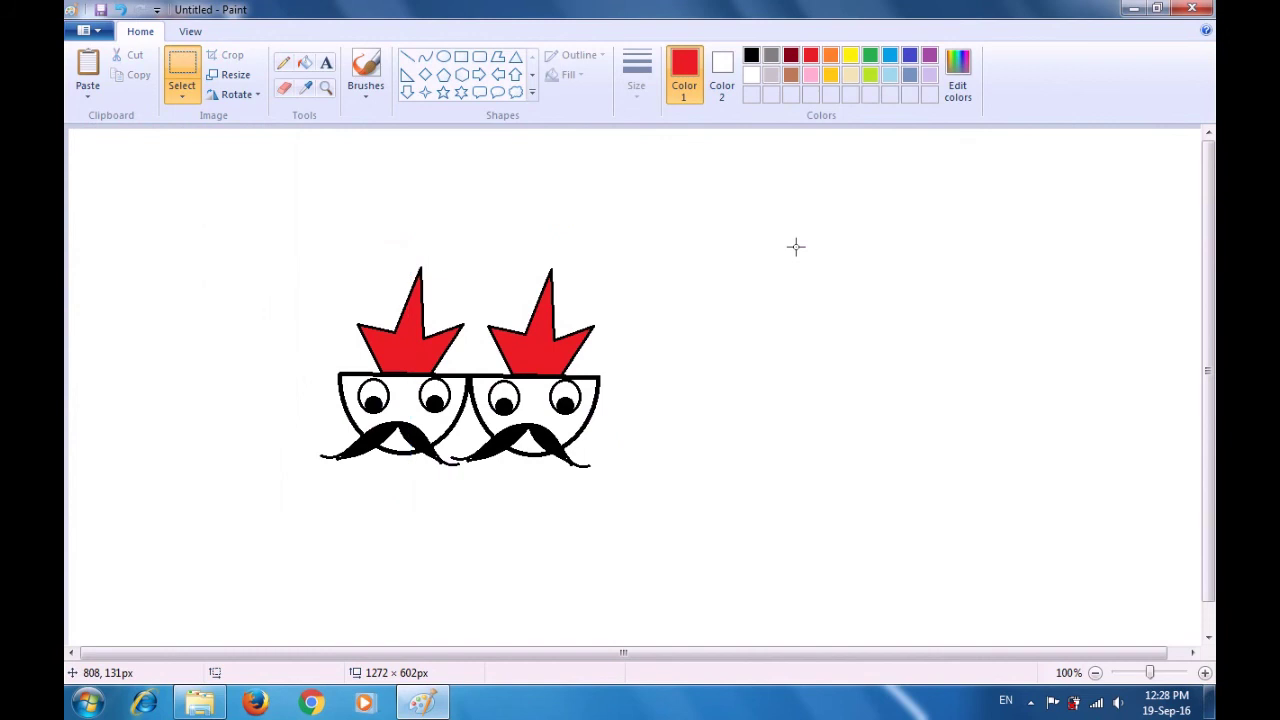
key(ctrl+v)
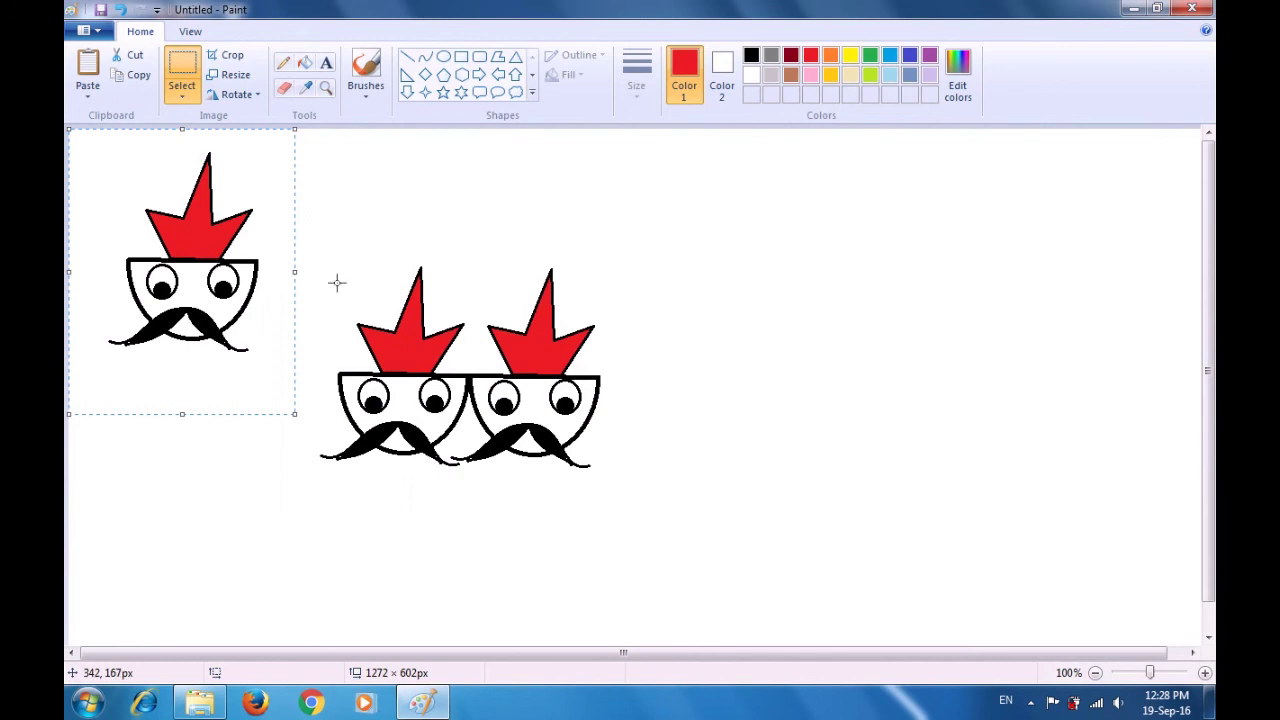
drag(219, 289, 668, 404)
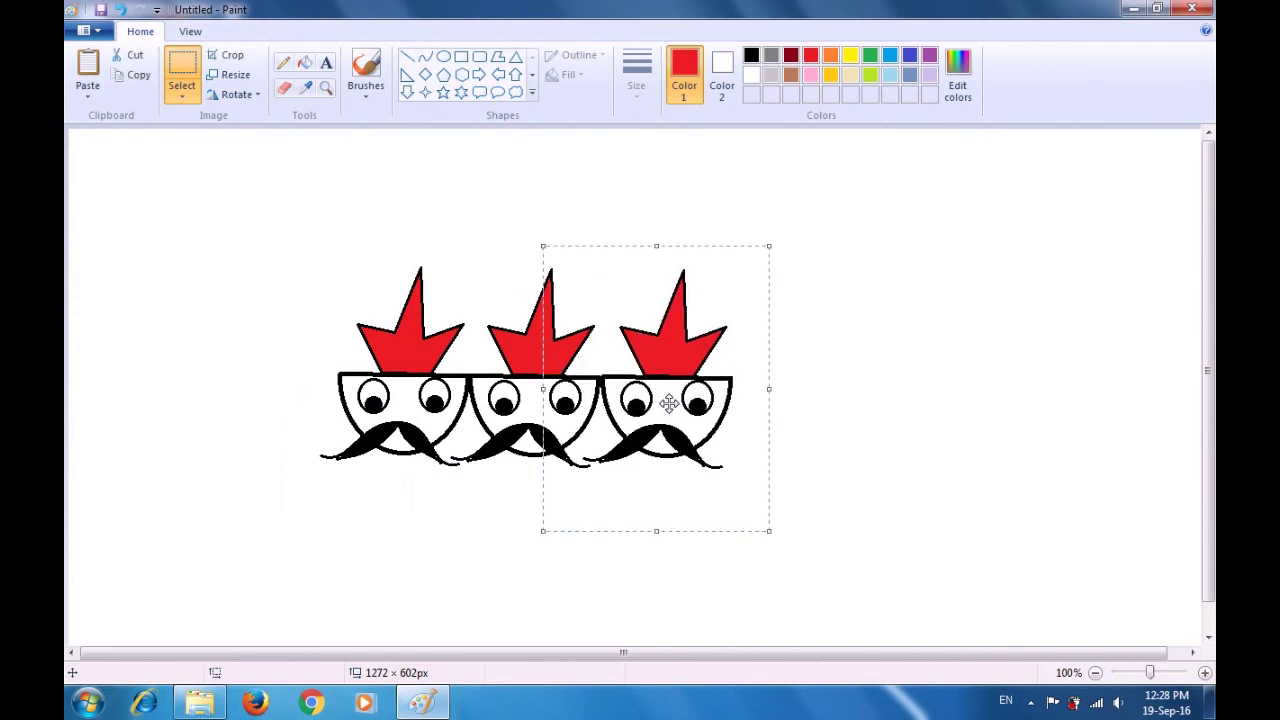
click(866, 237)
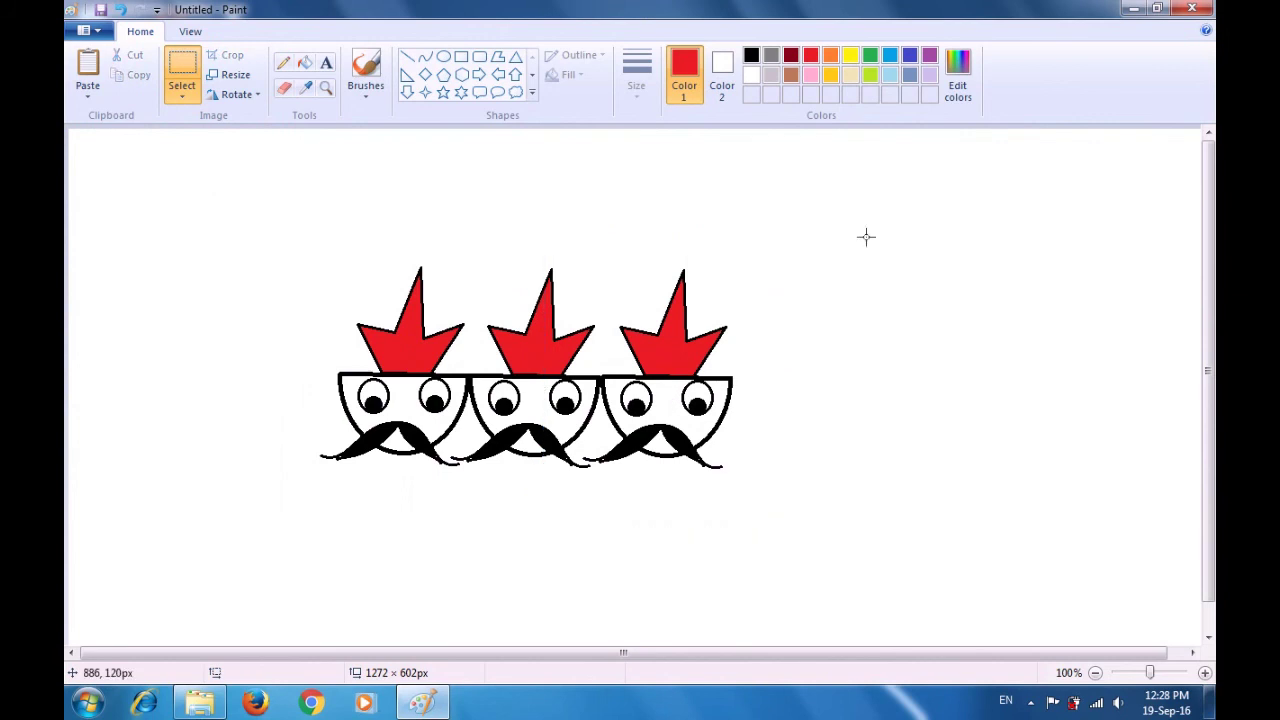
key(ctrl+v)
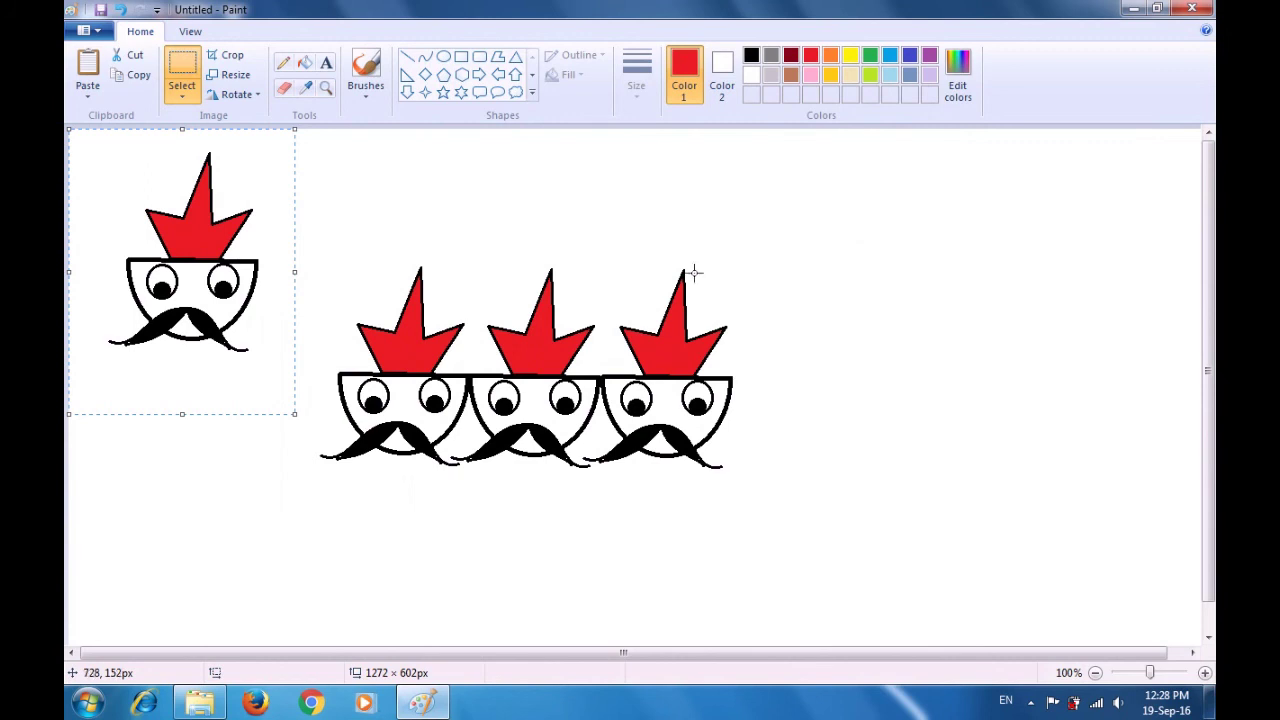
drag(238, 282, 822, 394)
click(971, 278)
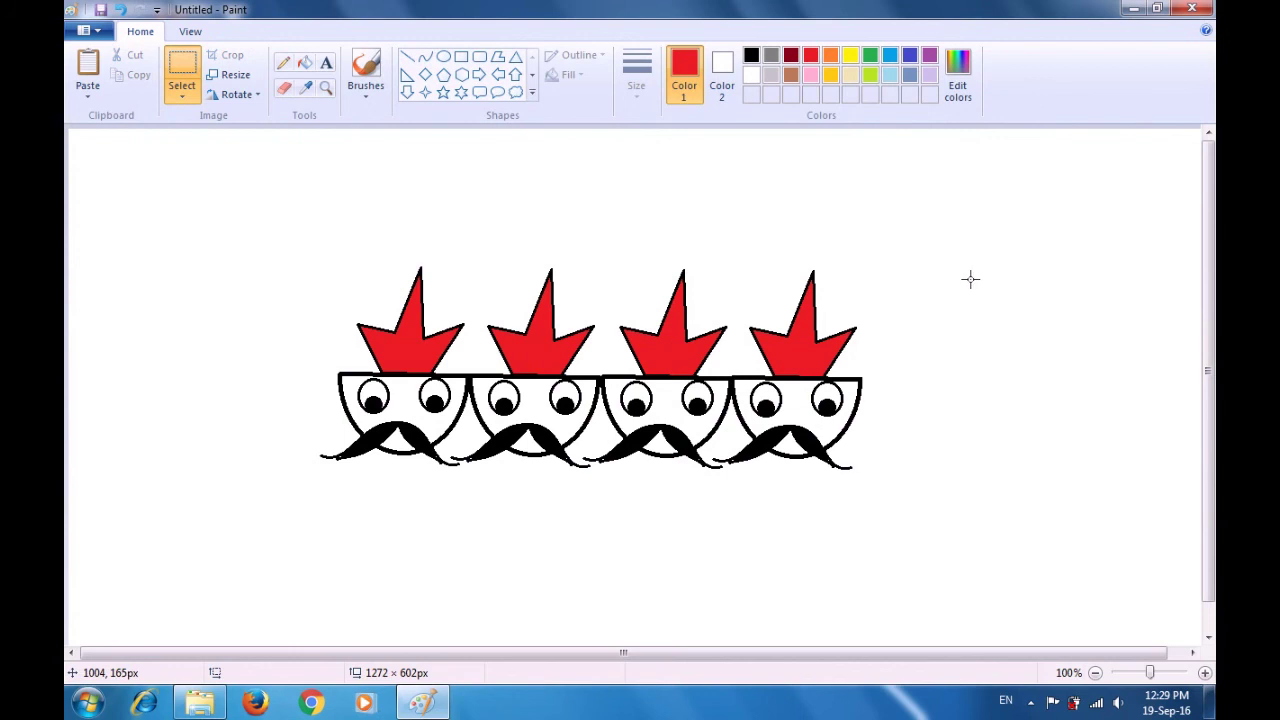
key(ctrl+v)
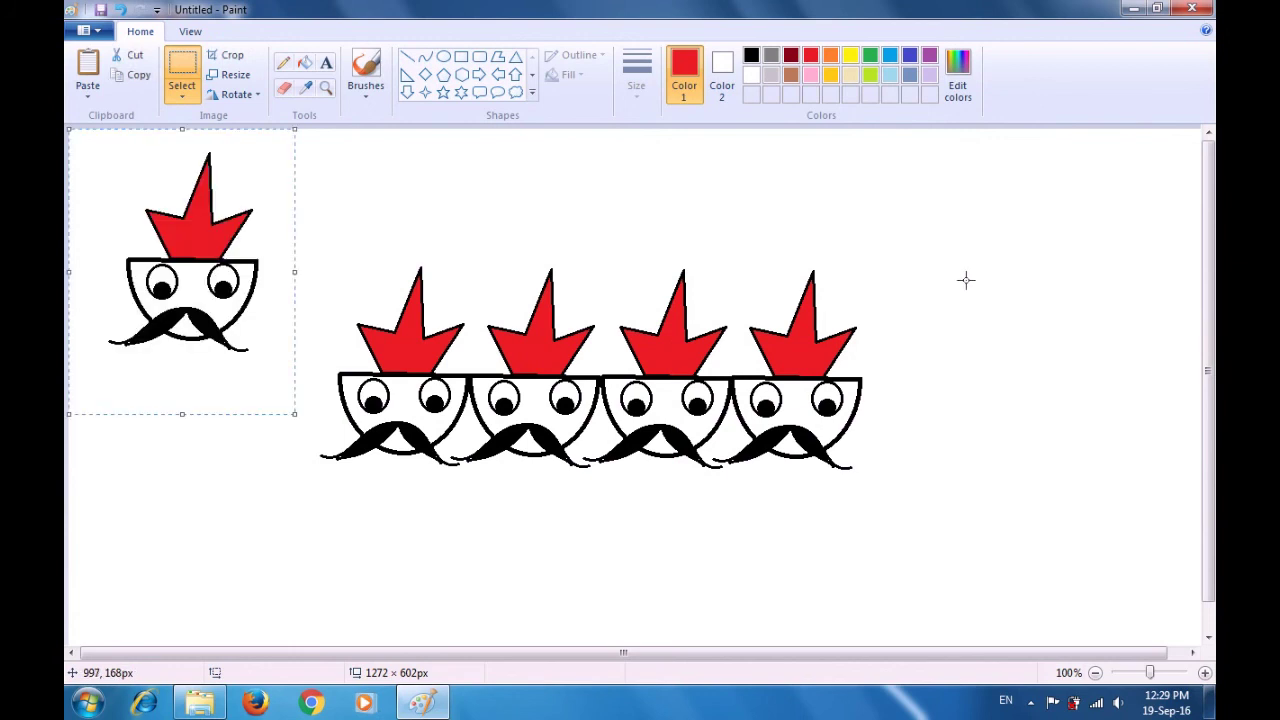